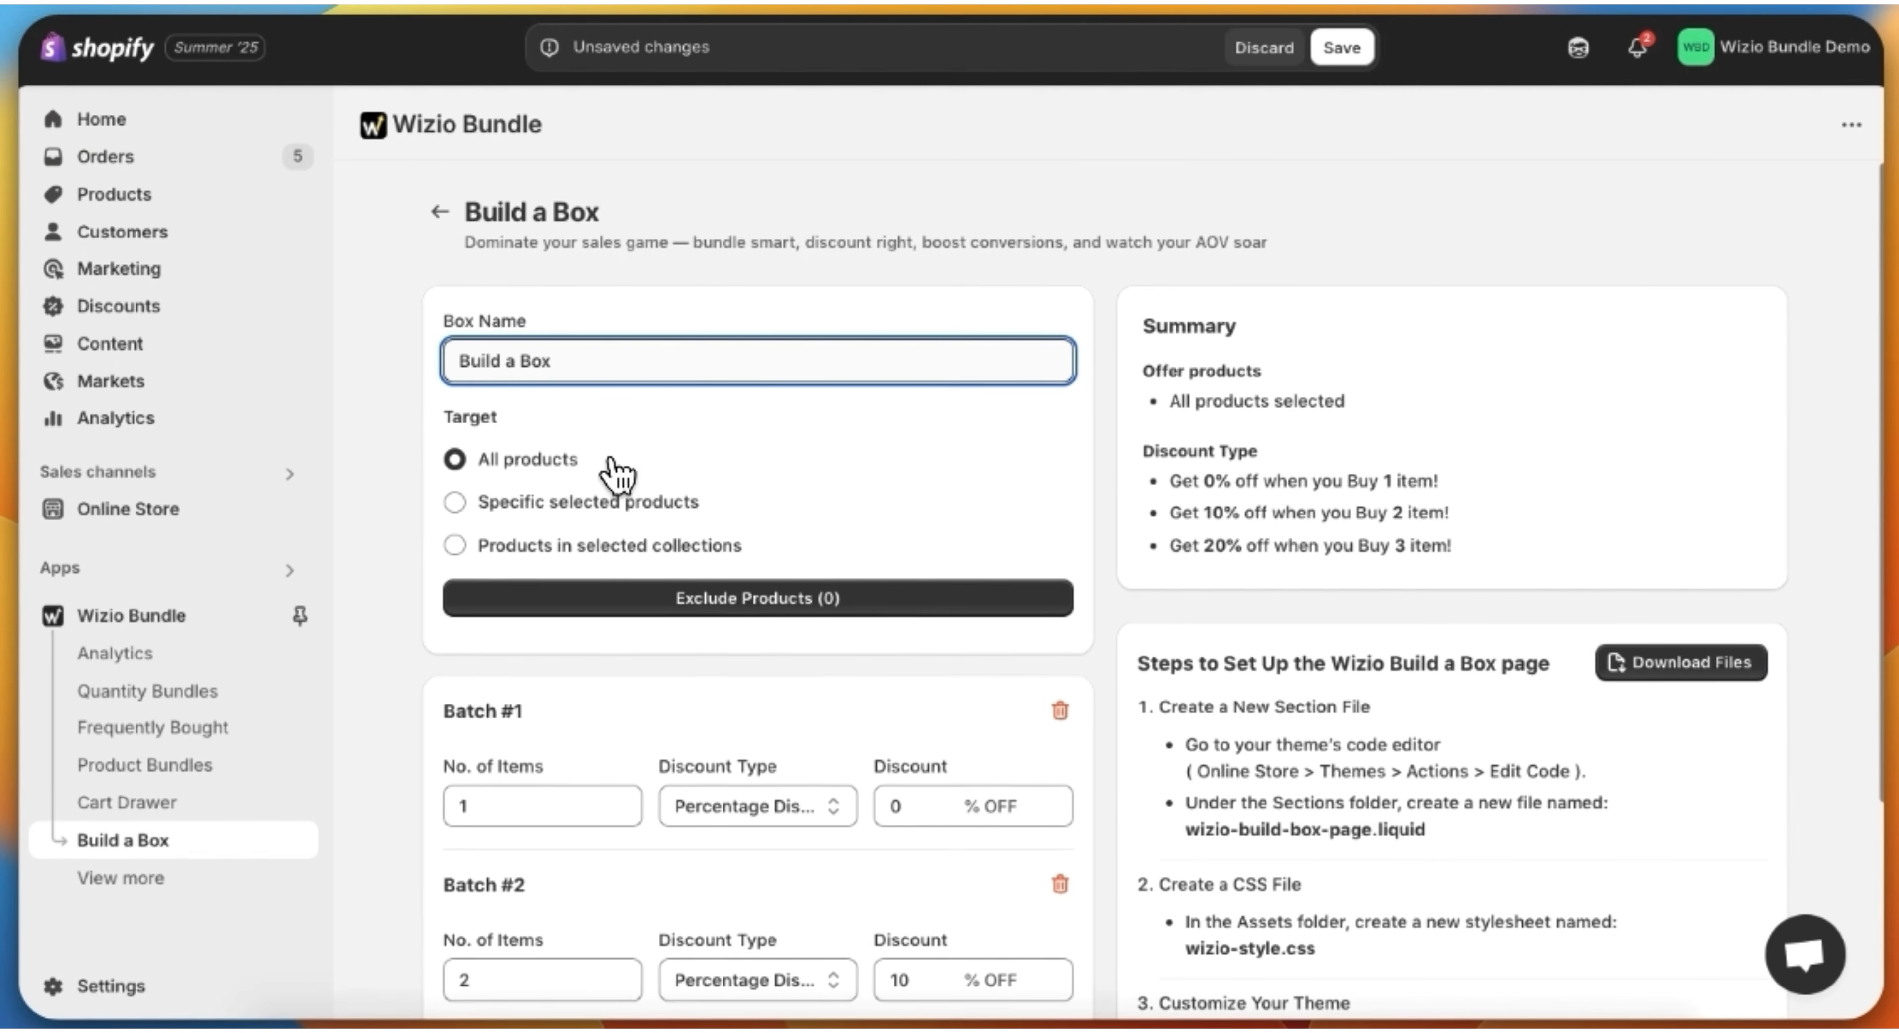
Step: Target specific selected products and add the three Classic T-shirts and the Demin Jeans to the box
left_click(628, 460)
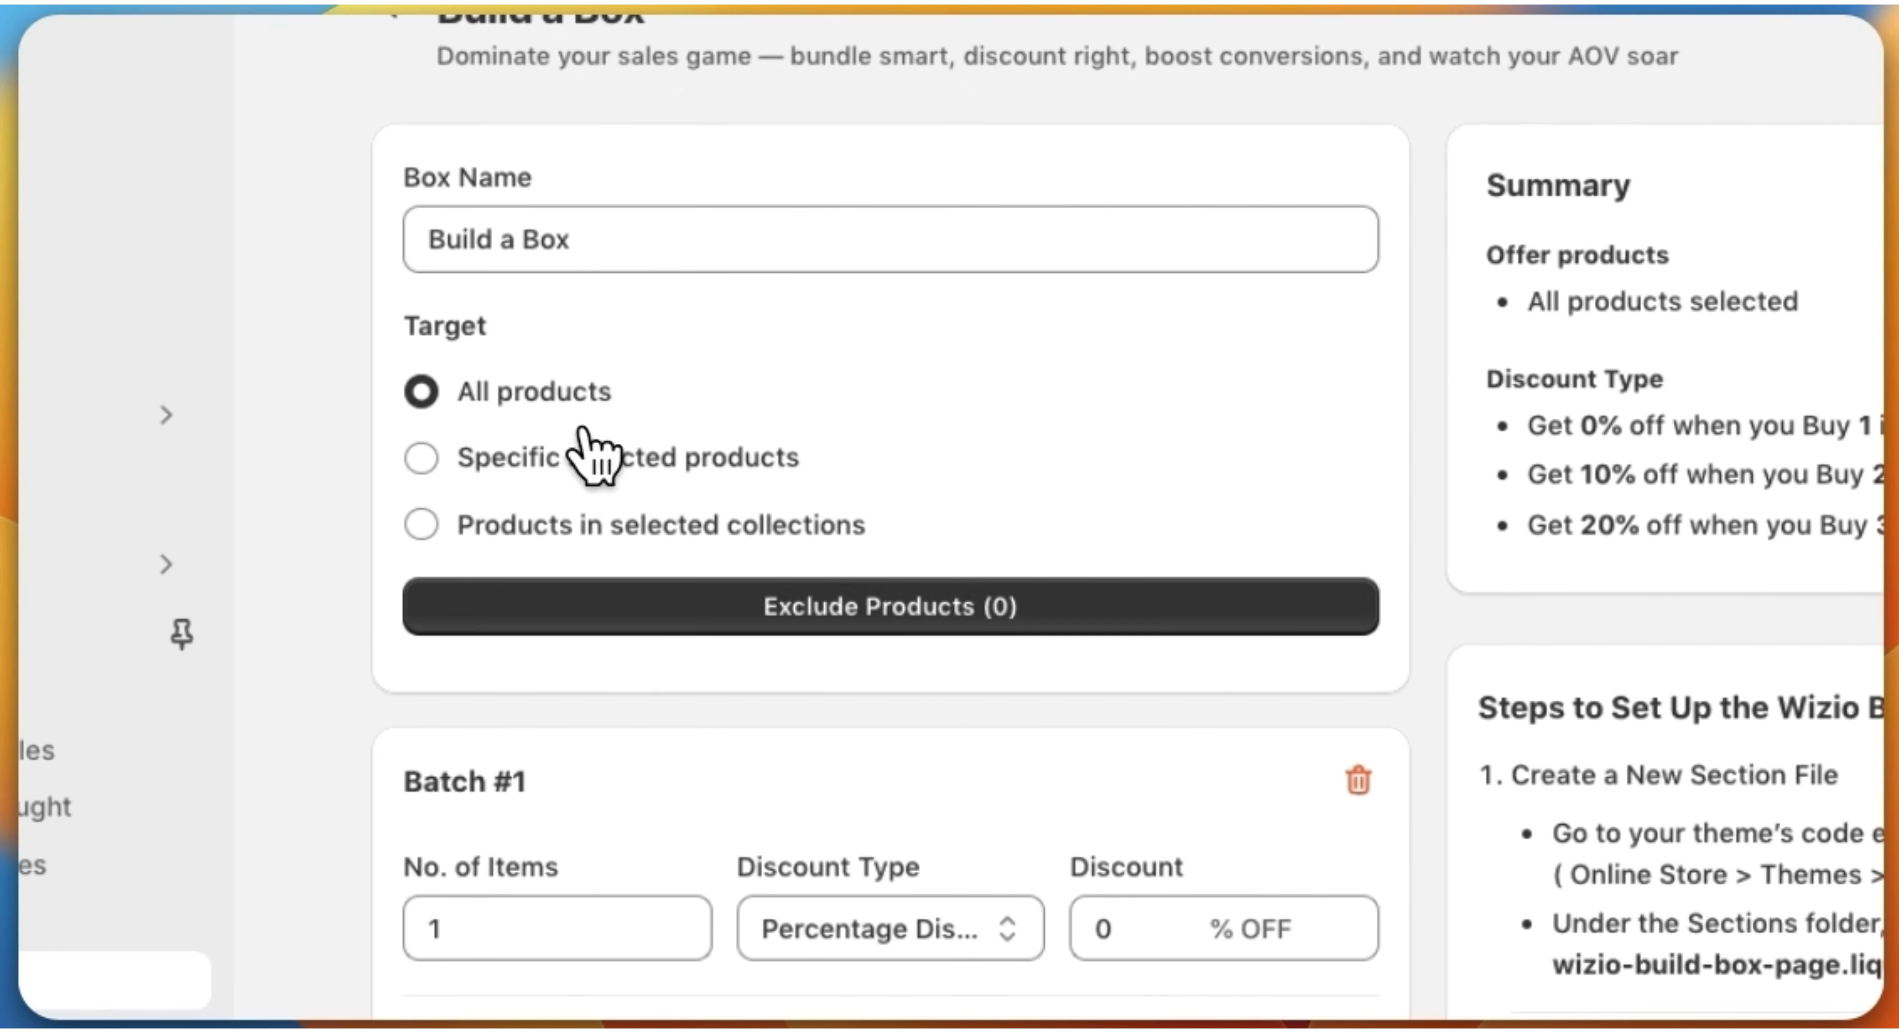
left_click(423, 459)
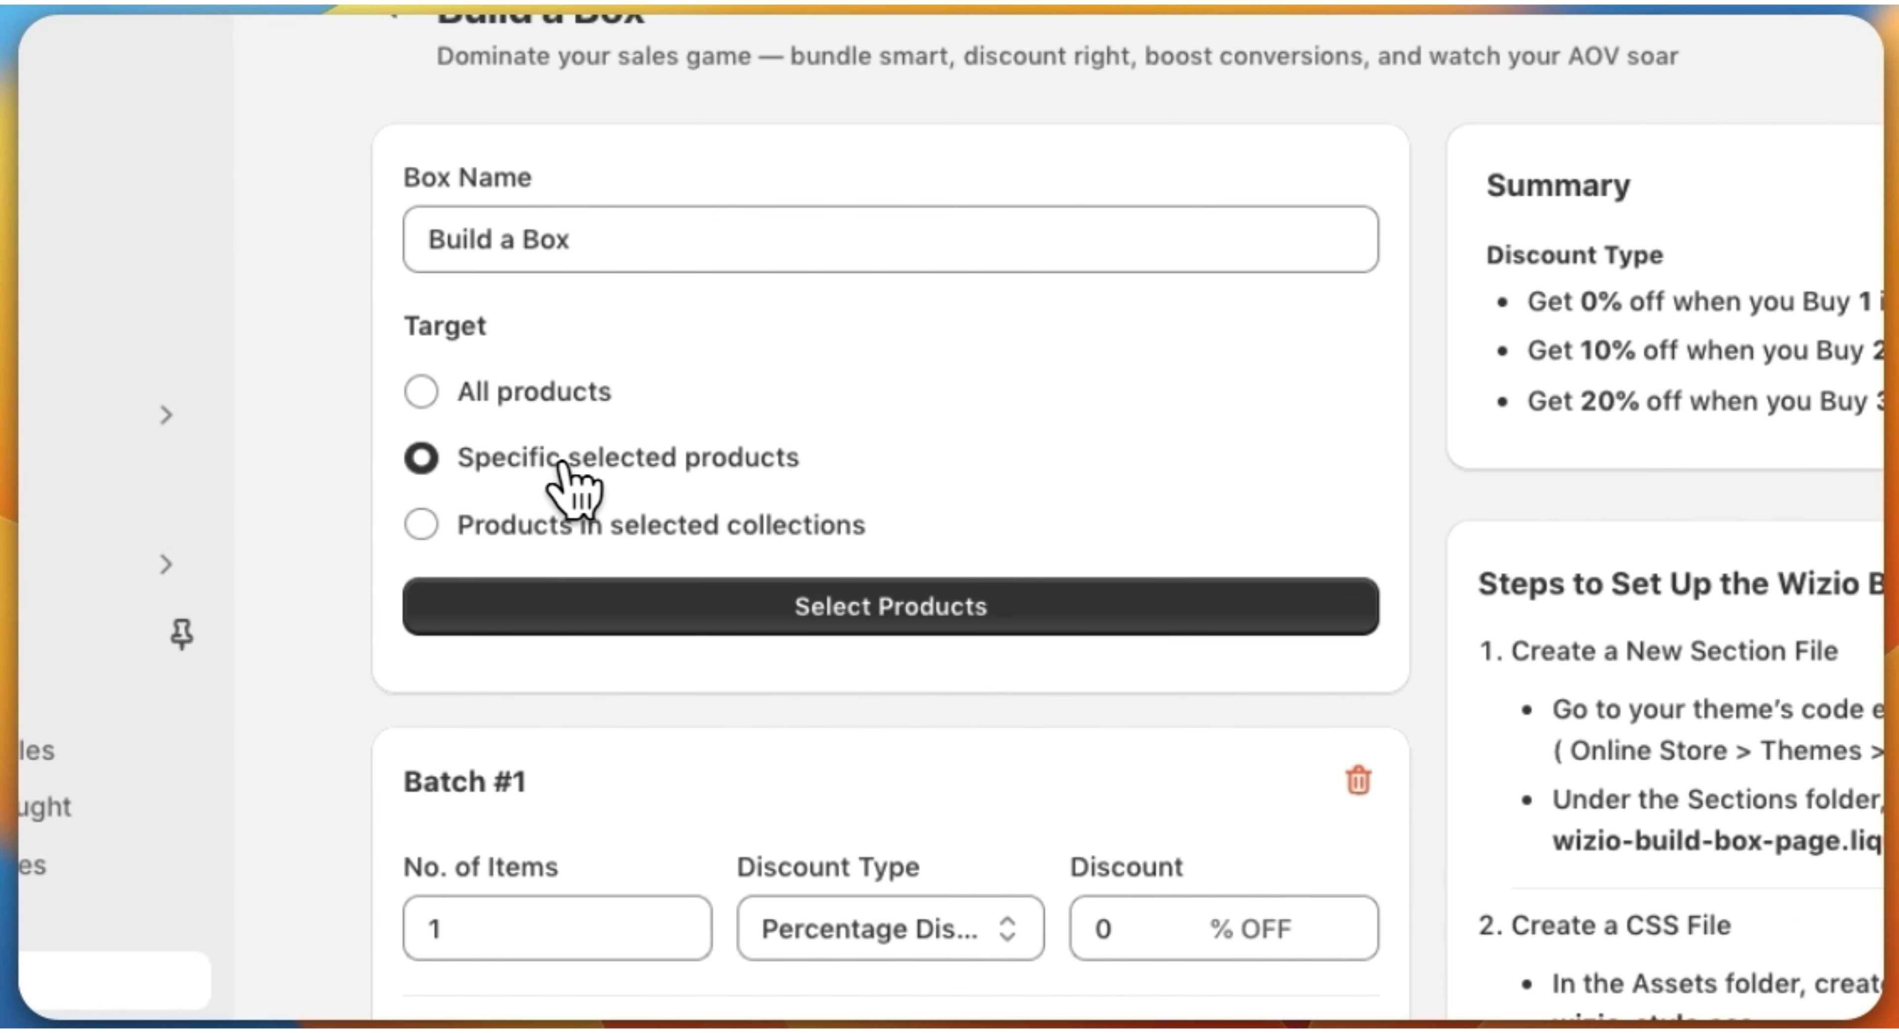
left_click(893, 626)
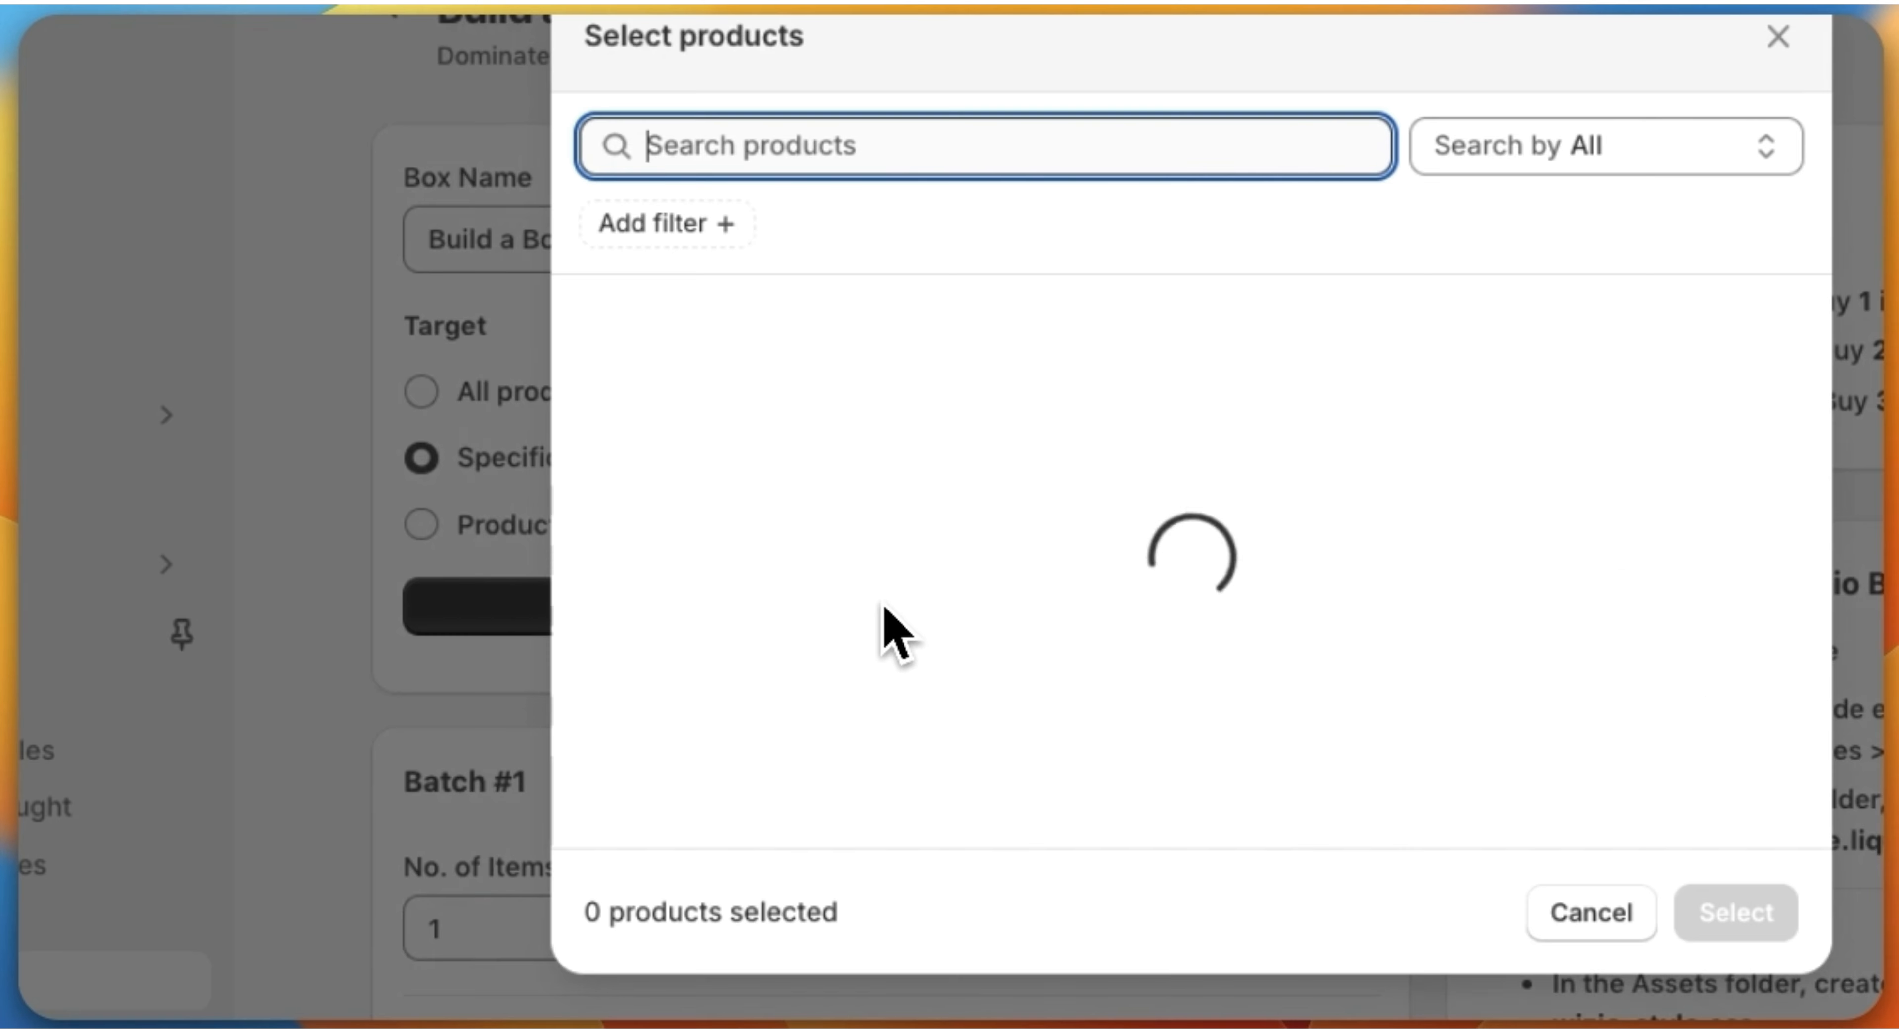
left_click(594, 380)
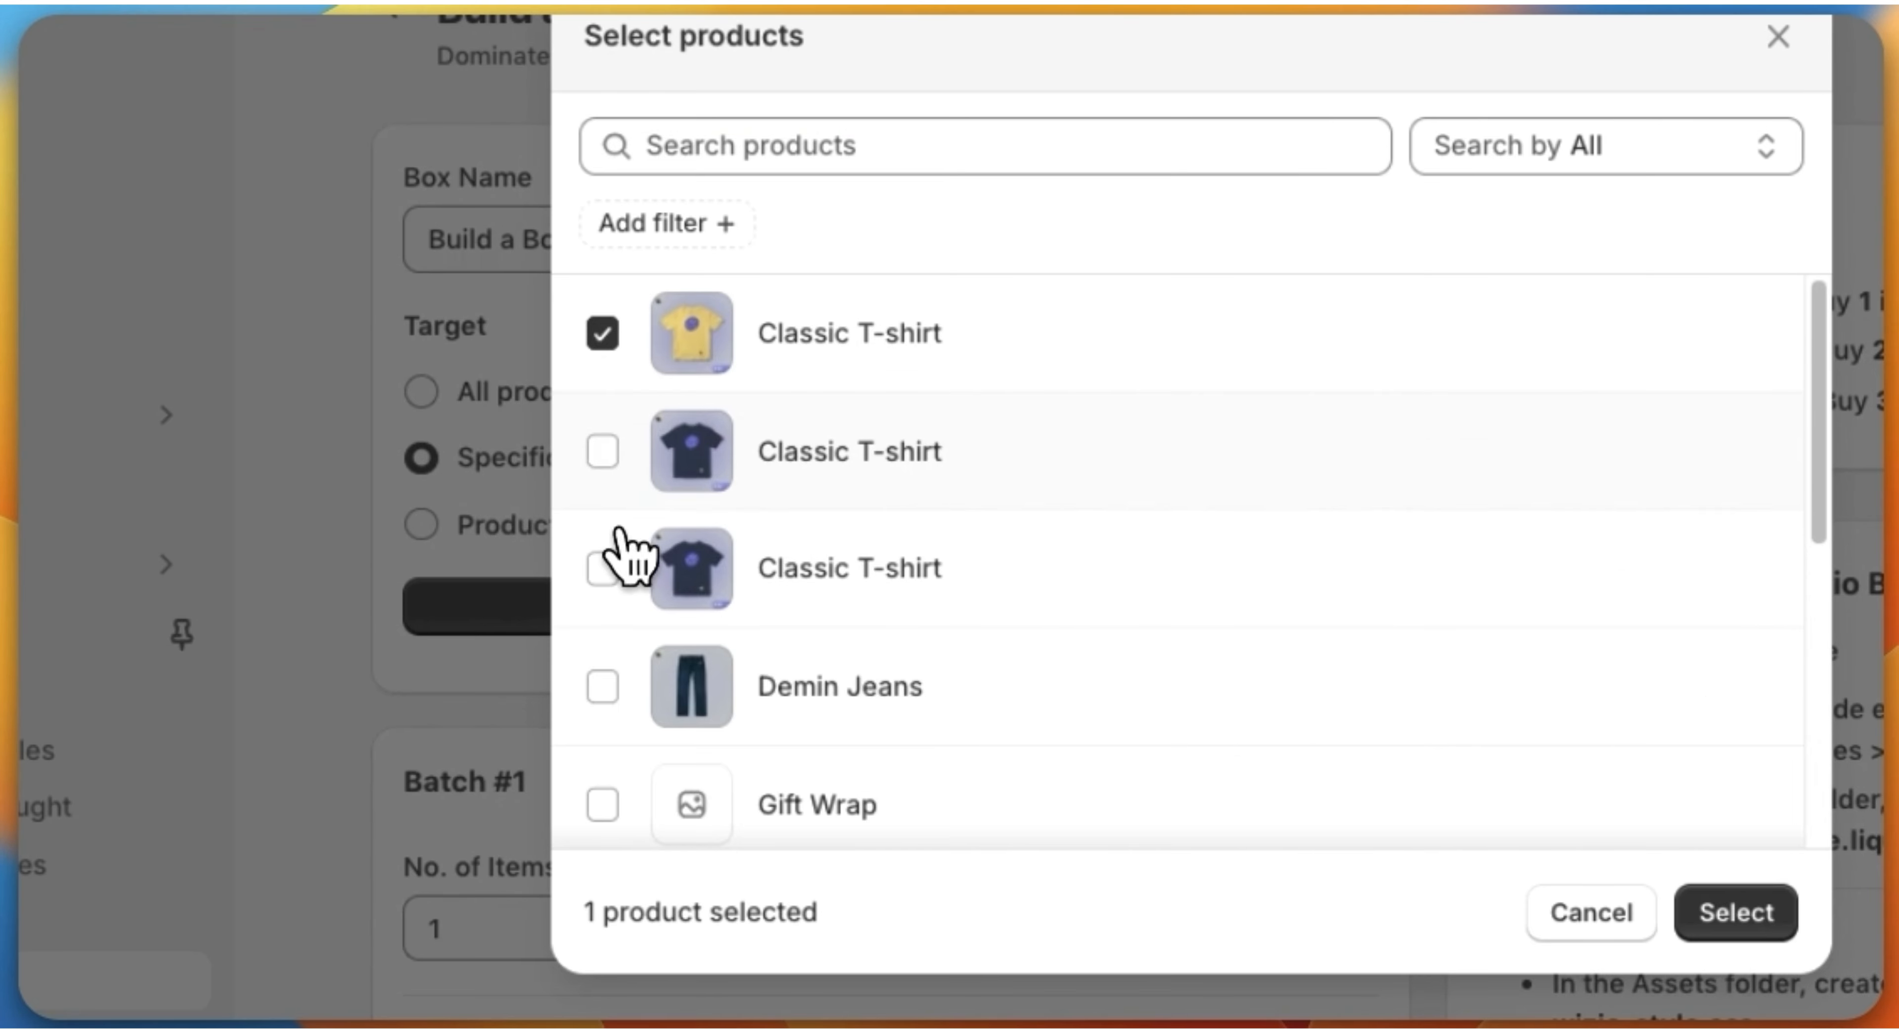
left_click(601, 479)
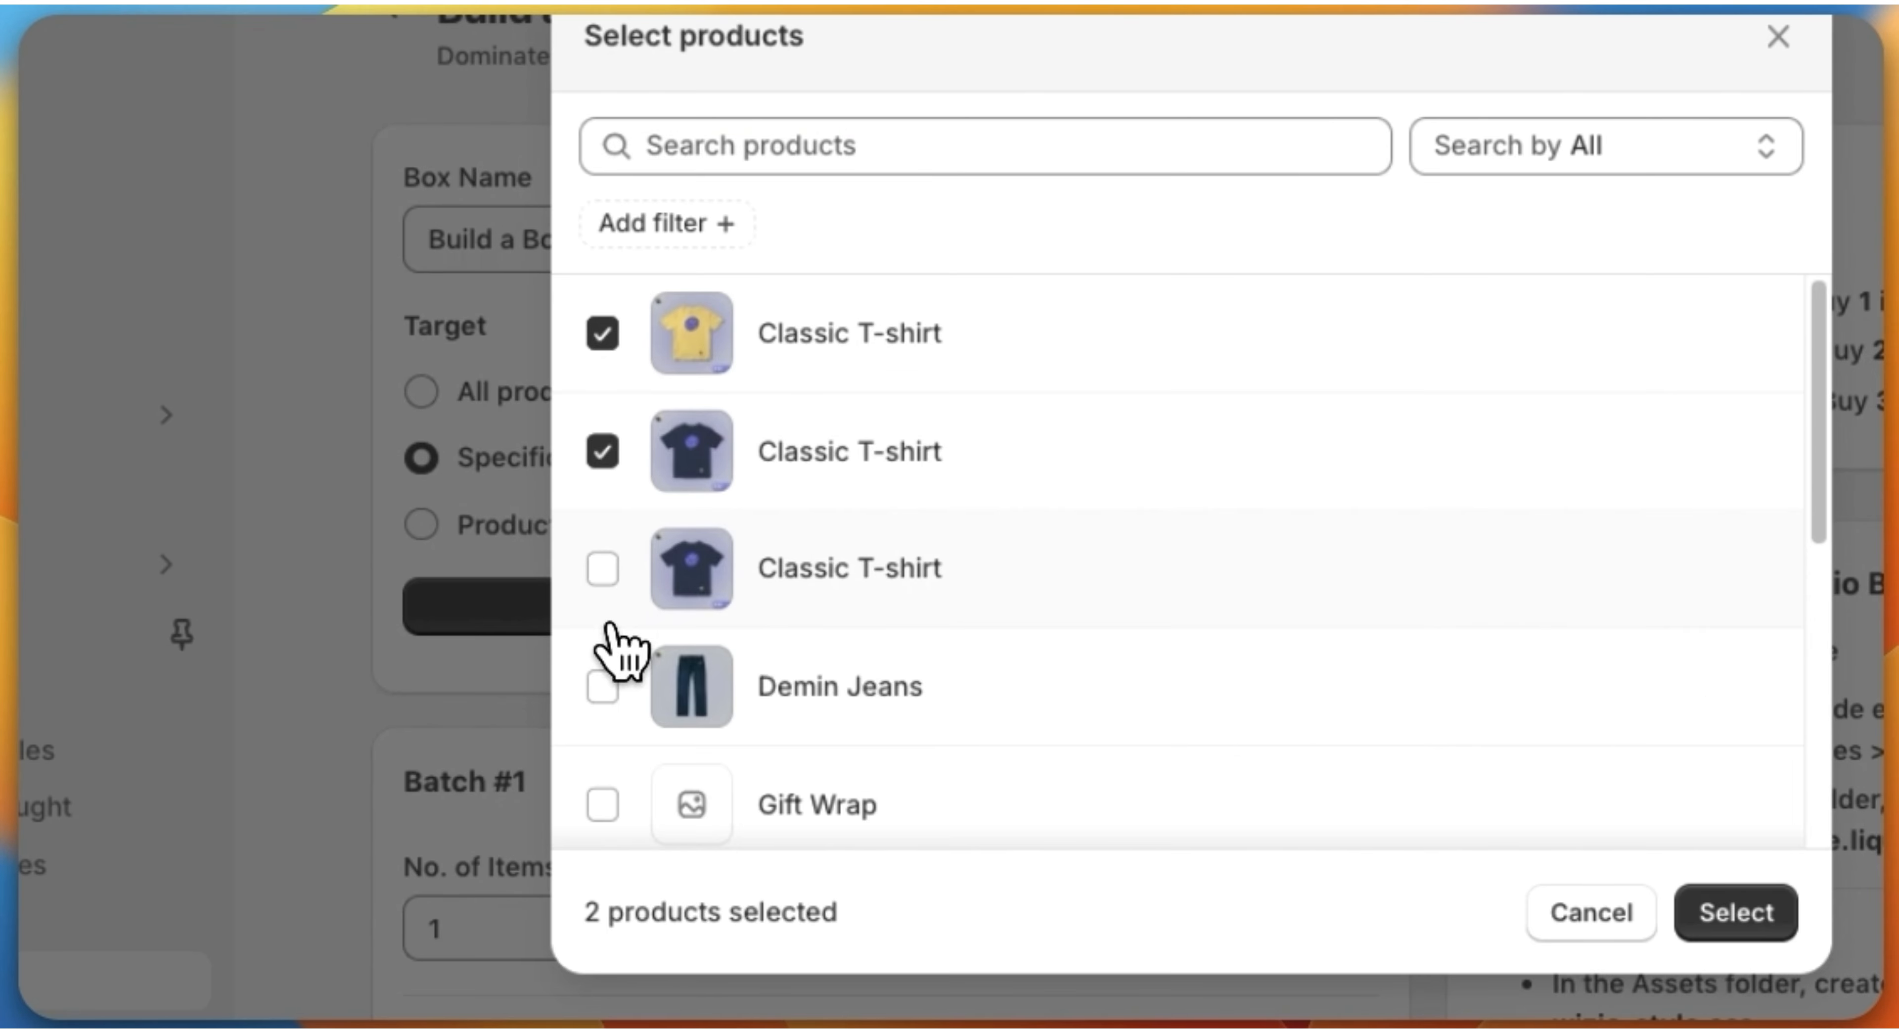
left_click(1691, 921)
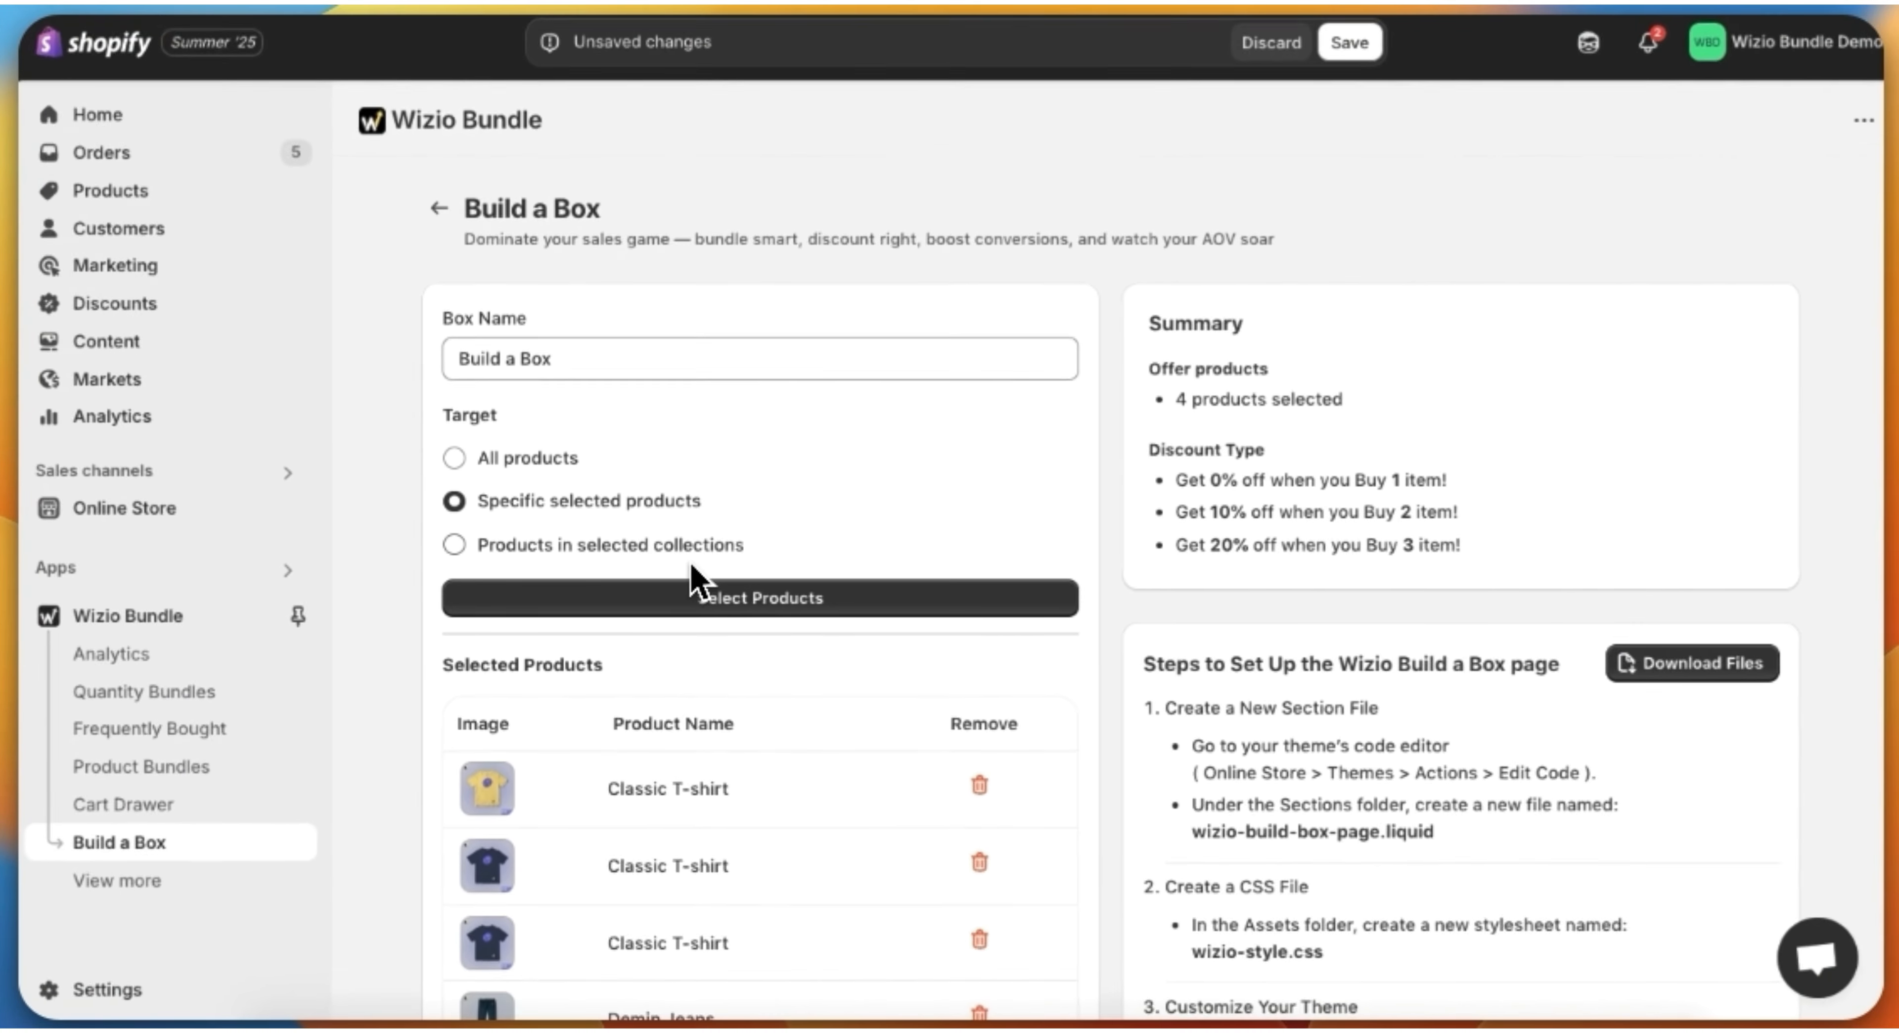
Step: Try targeting products in selected collections, view the available collections without adding any, and return to specific selected products
scroll(708, 553, "down", 2)
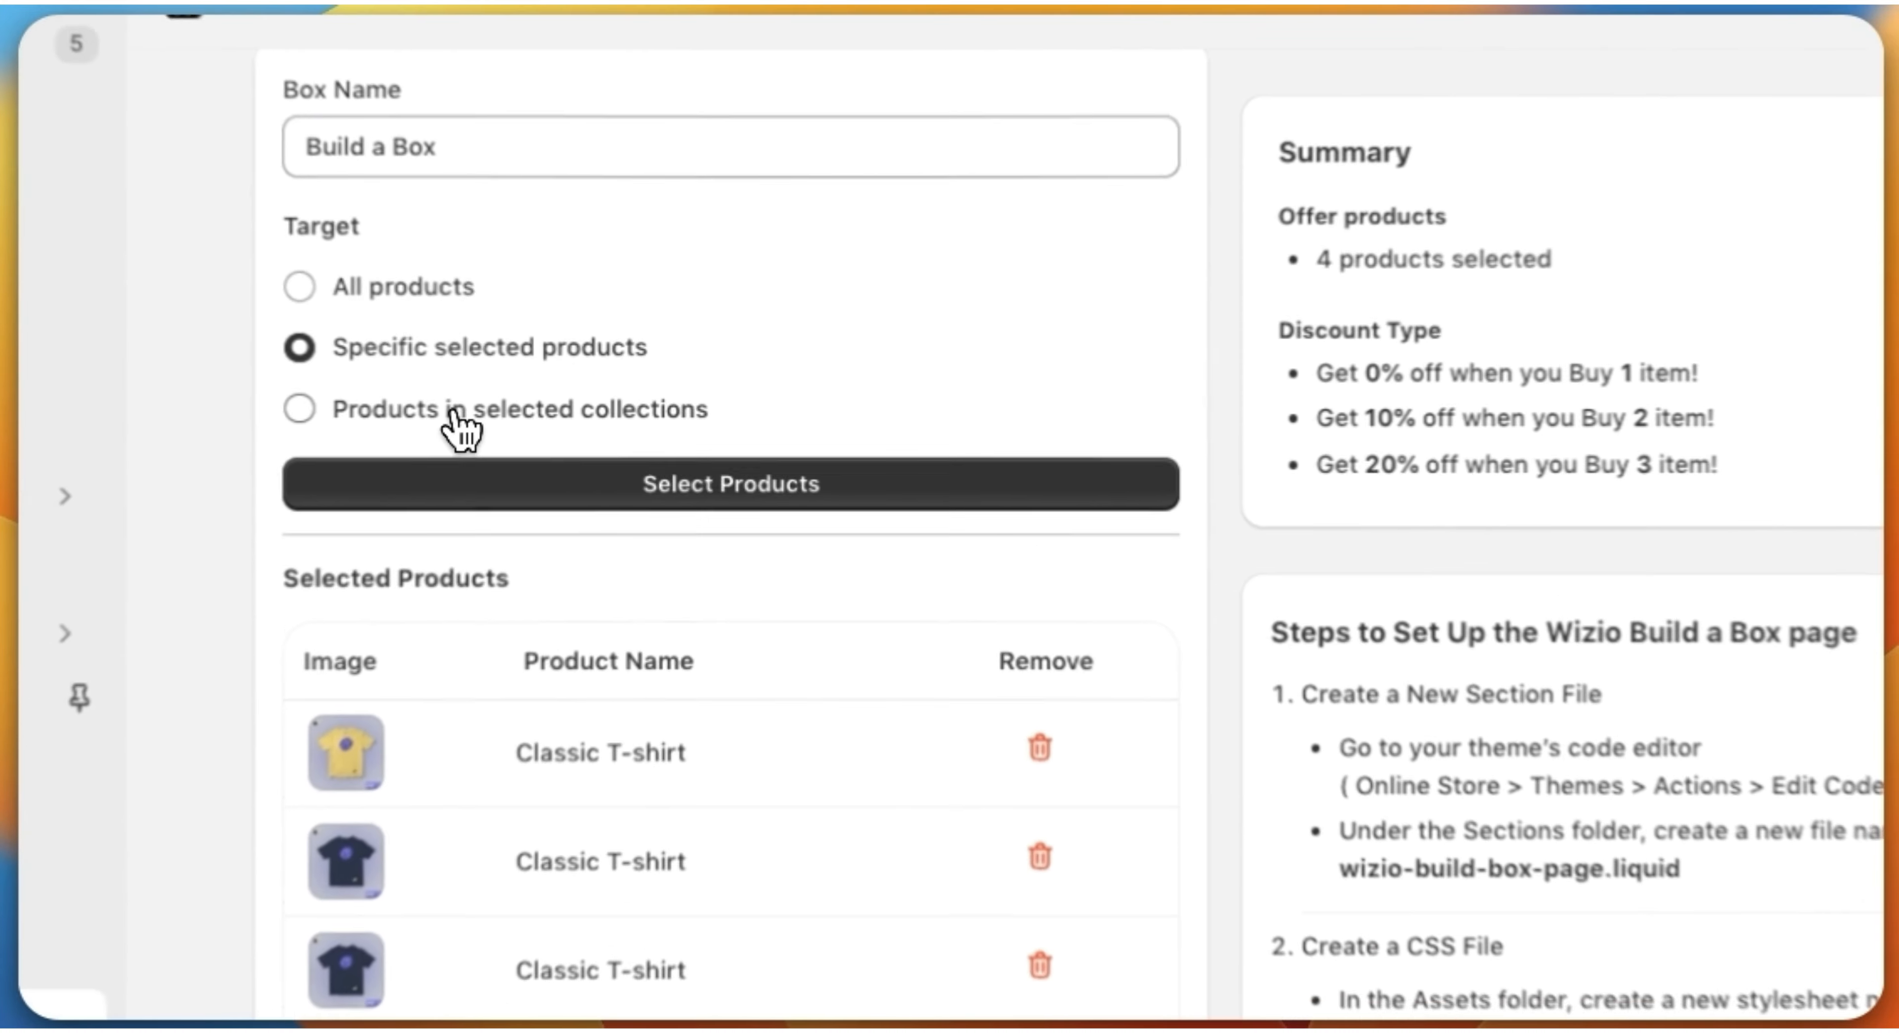
left_click(544, 415)
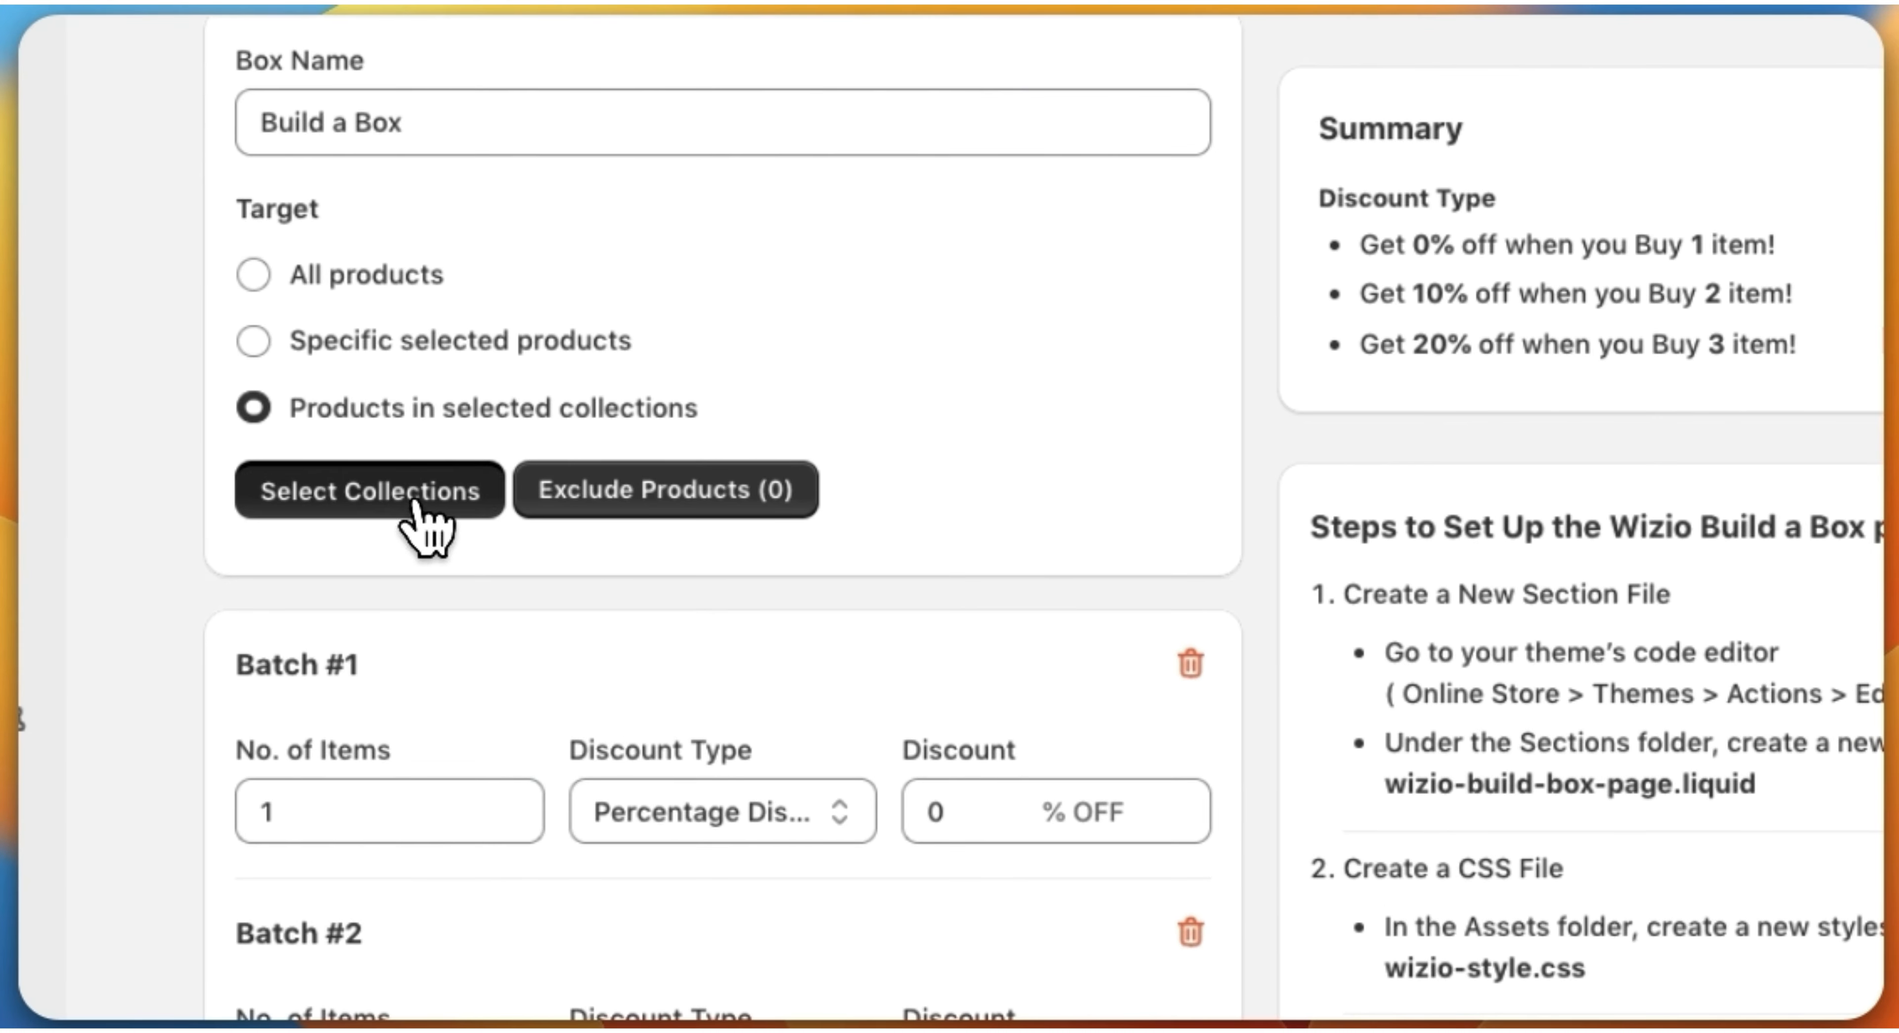
left_click(371, 504)
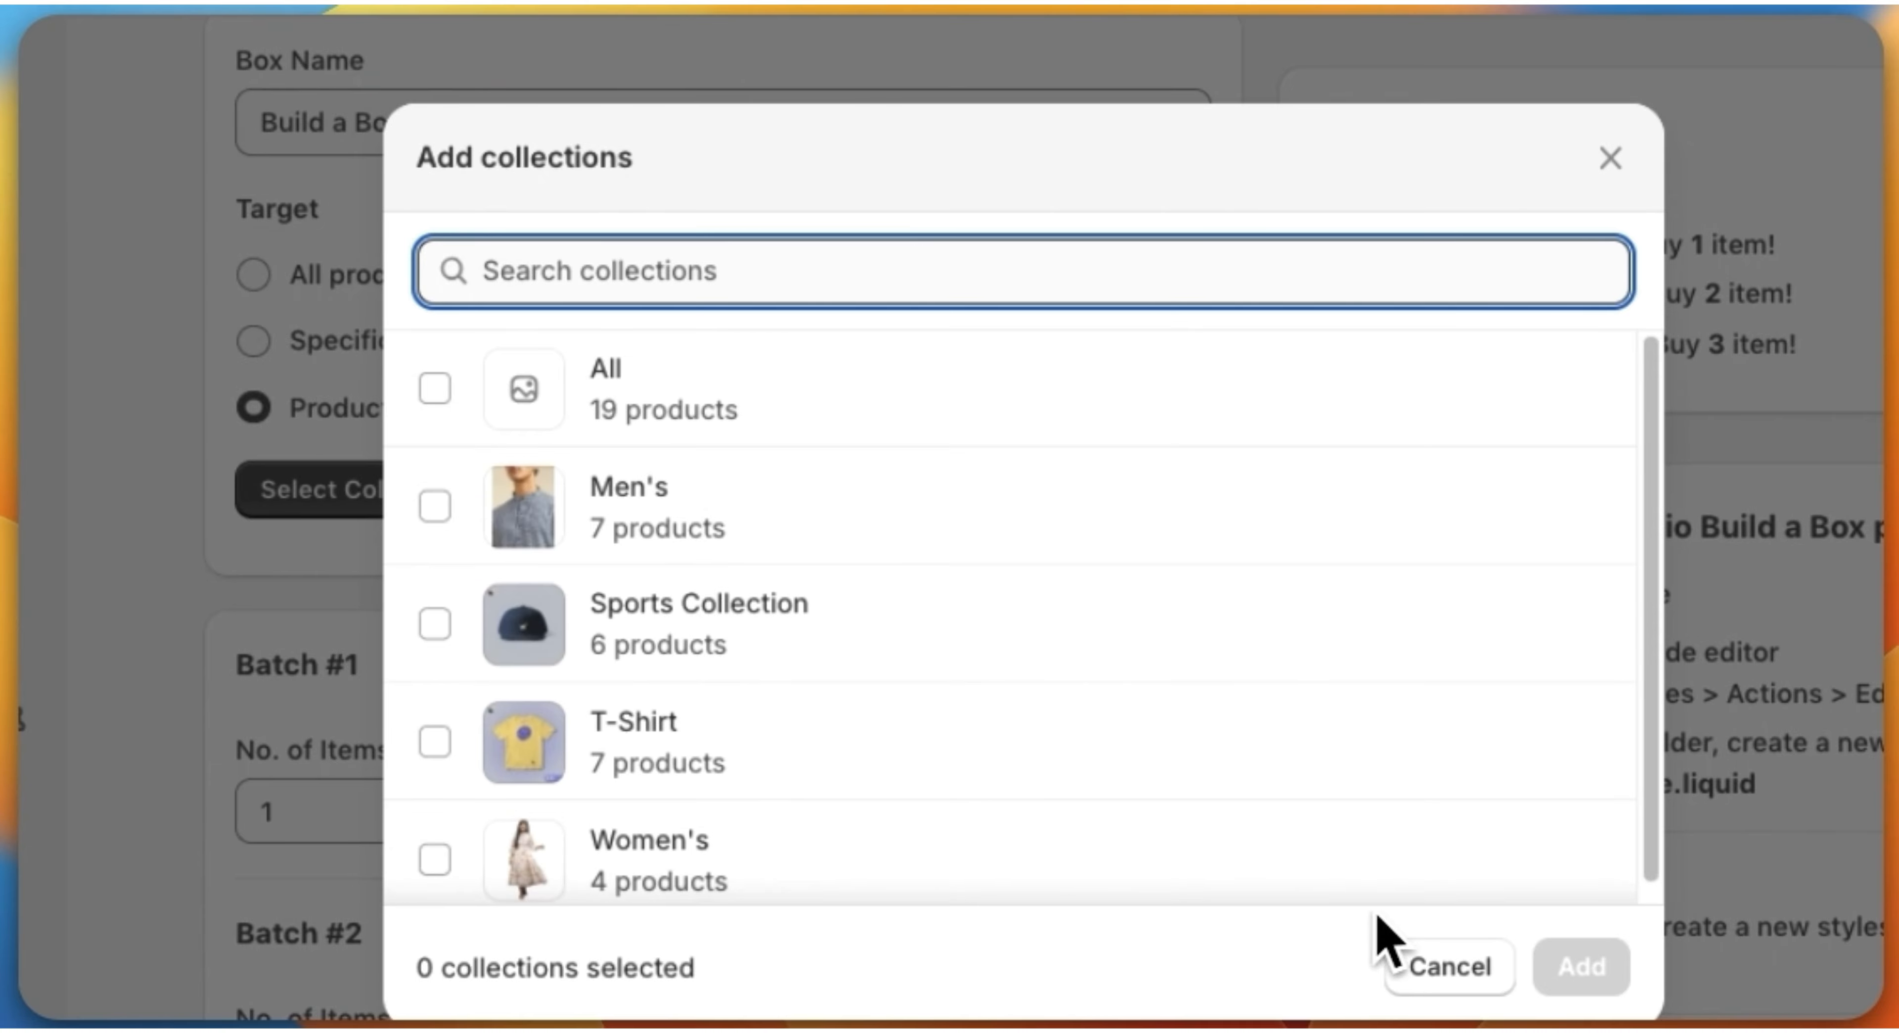
left_click(1611, 157)
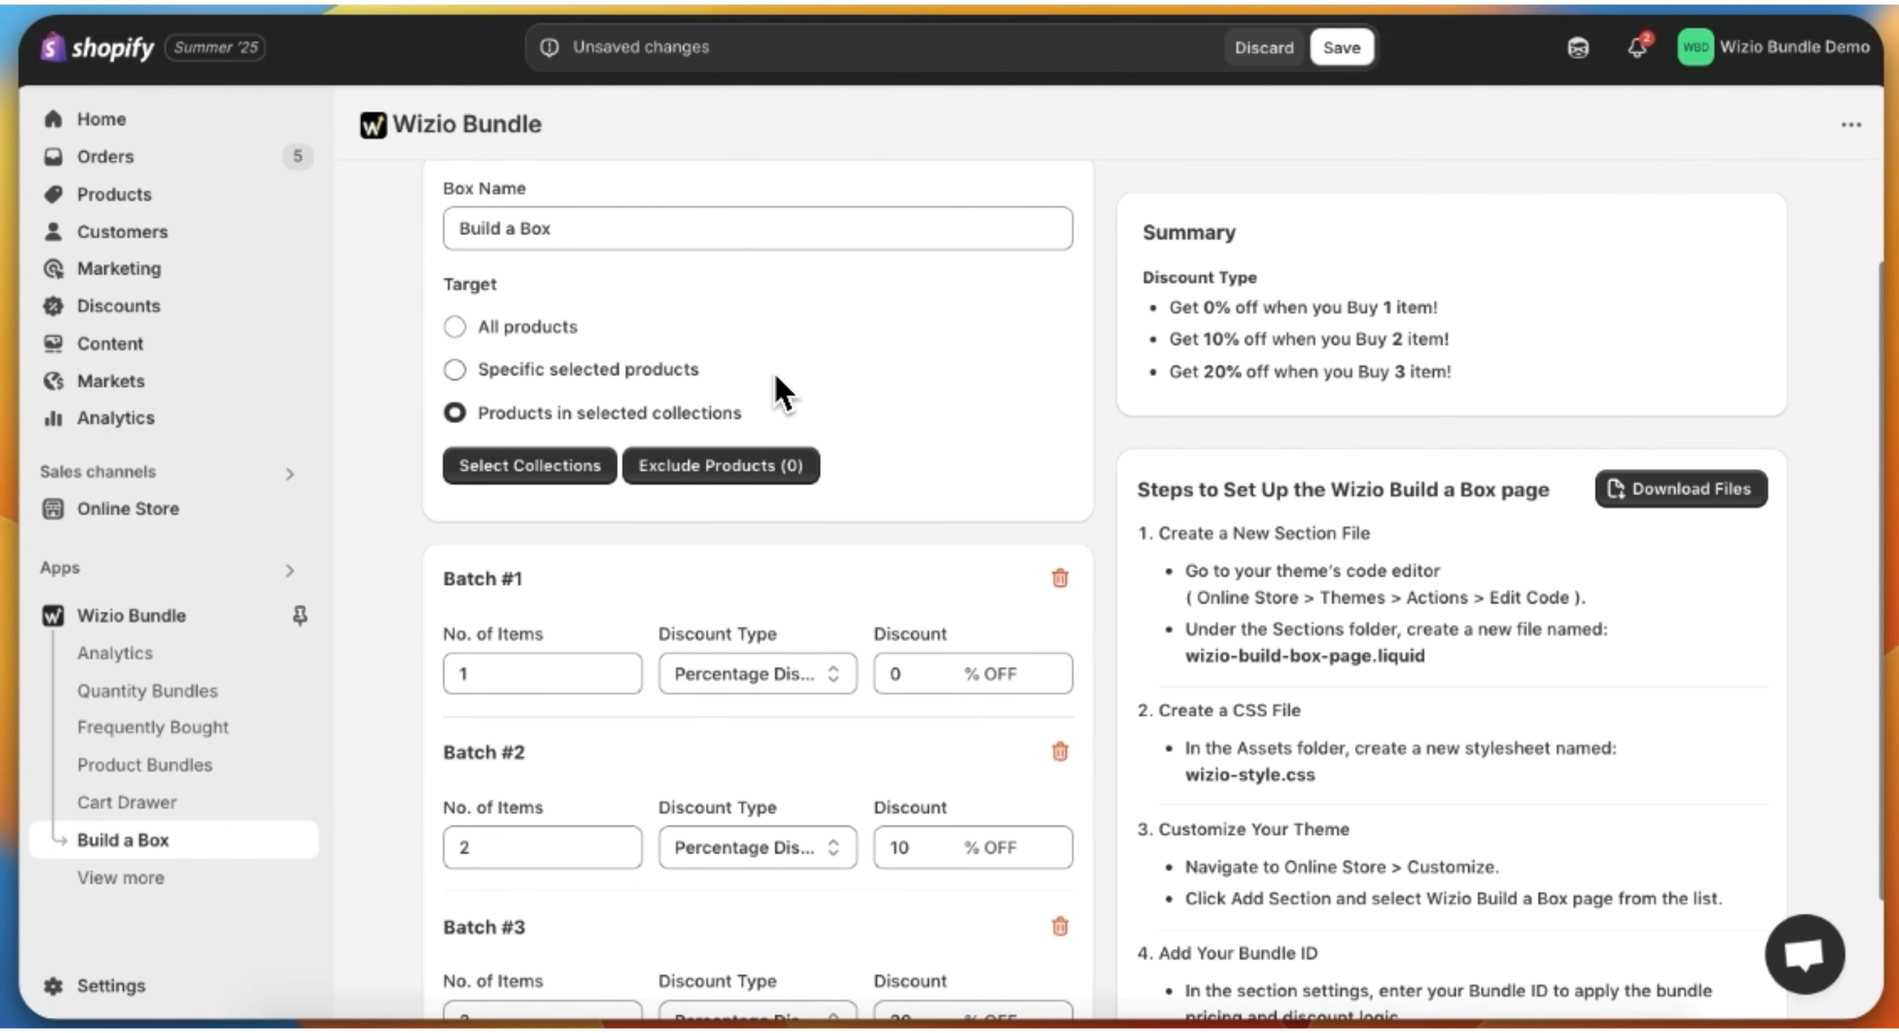
left_click(455, 369)
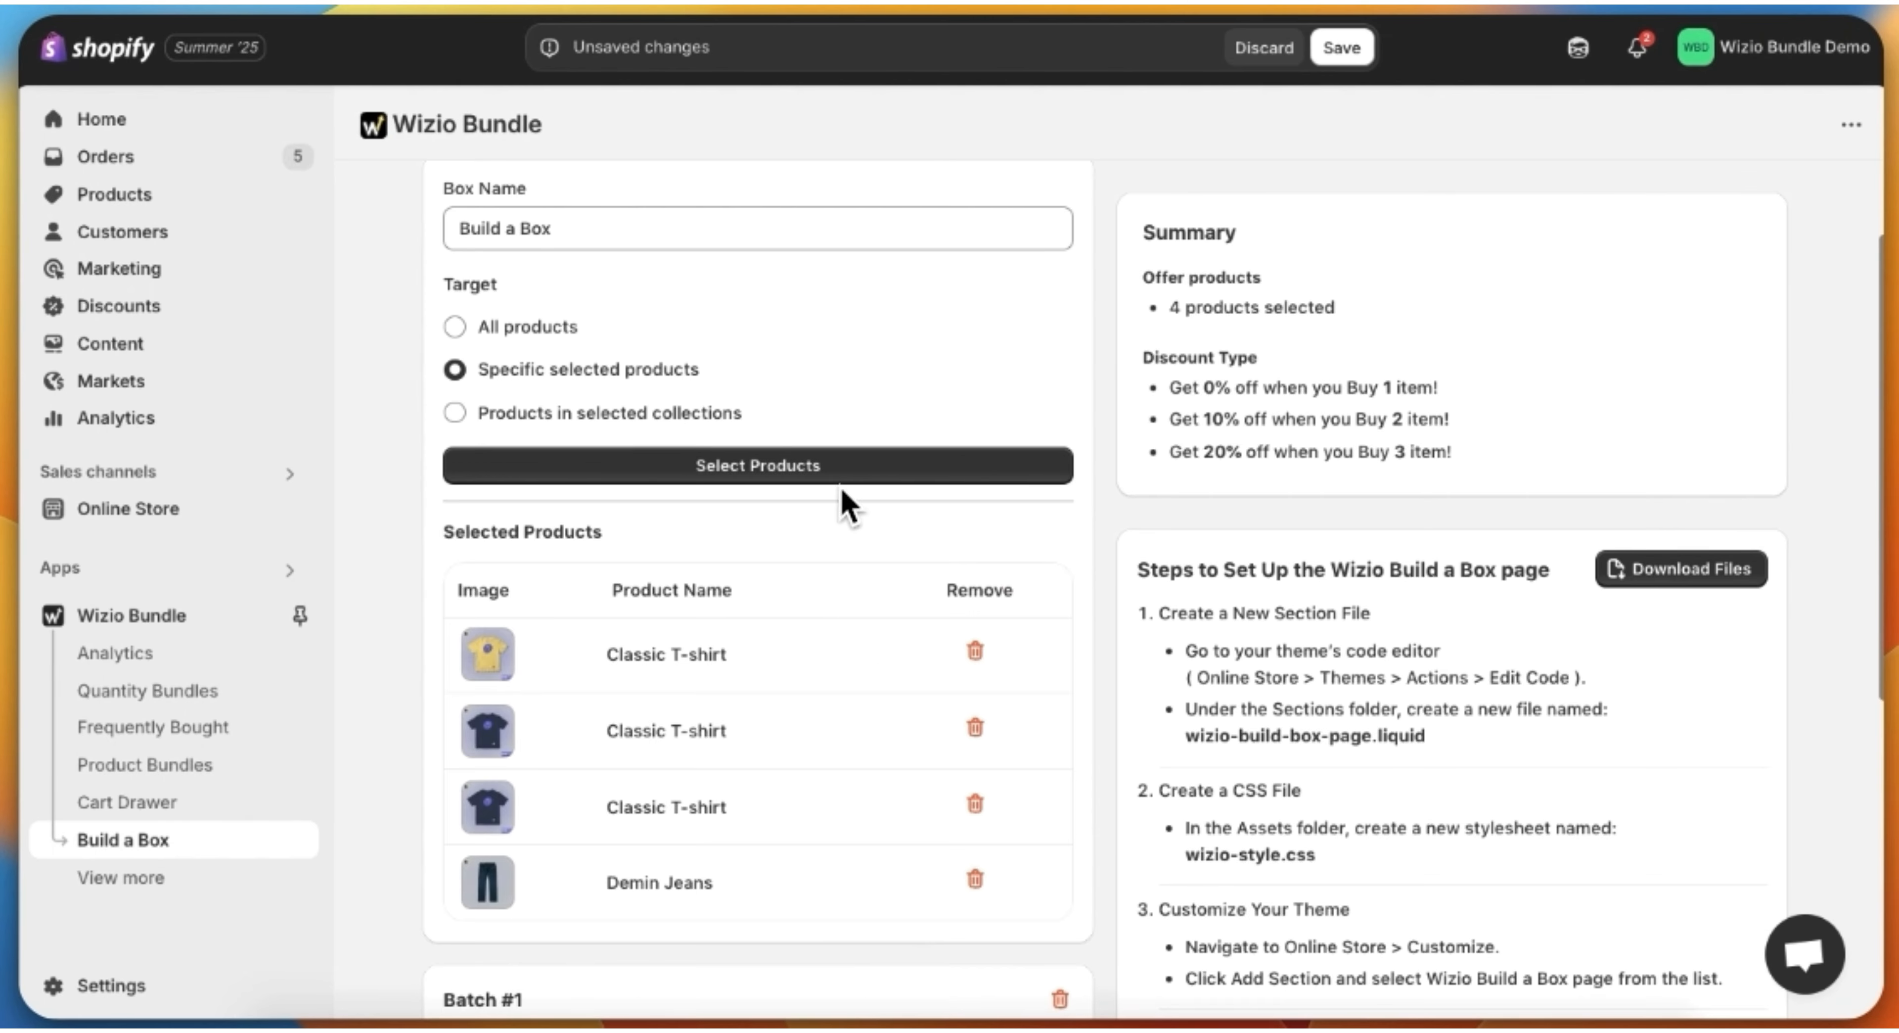
Step: Try Fixed Amount Discount as Batch #1's discount type and return it to Percentage Discount
scroll(862, 560, "down", 8)
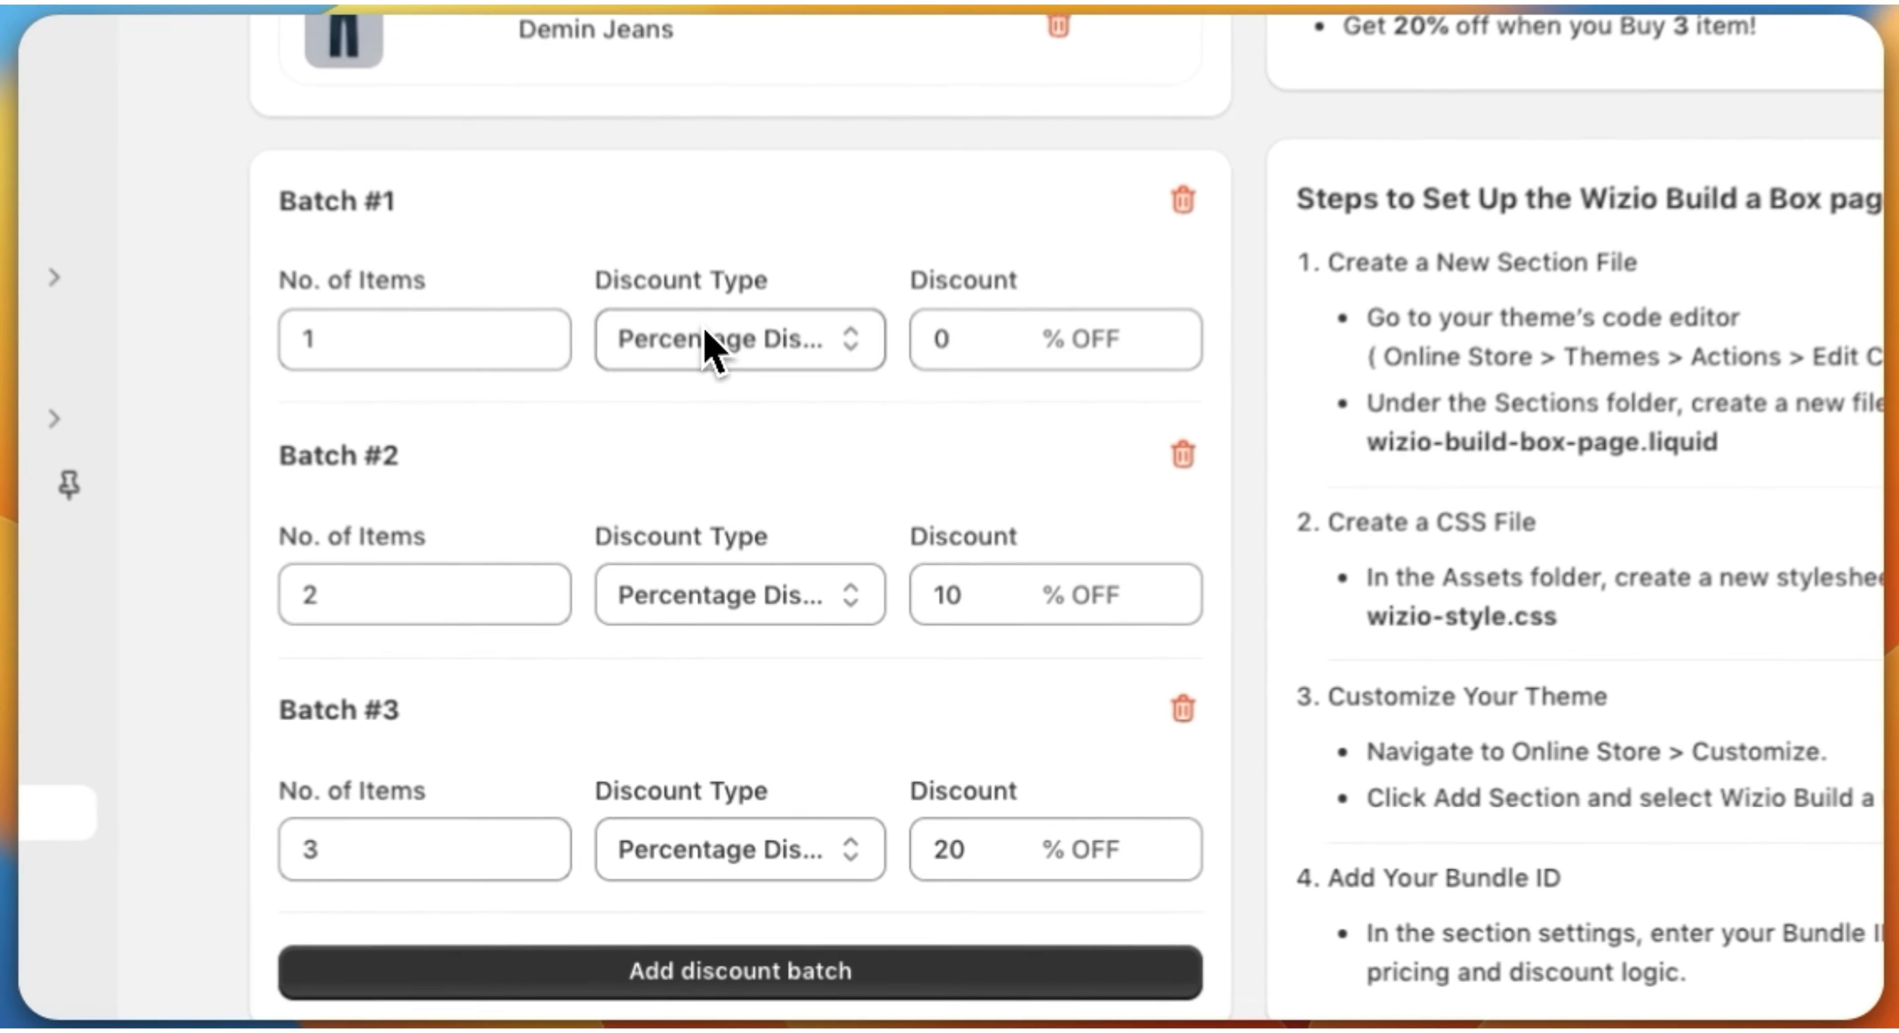
left_click(726, 517)
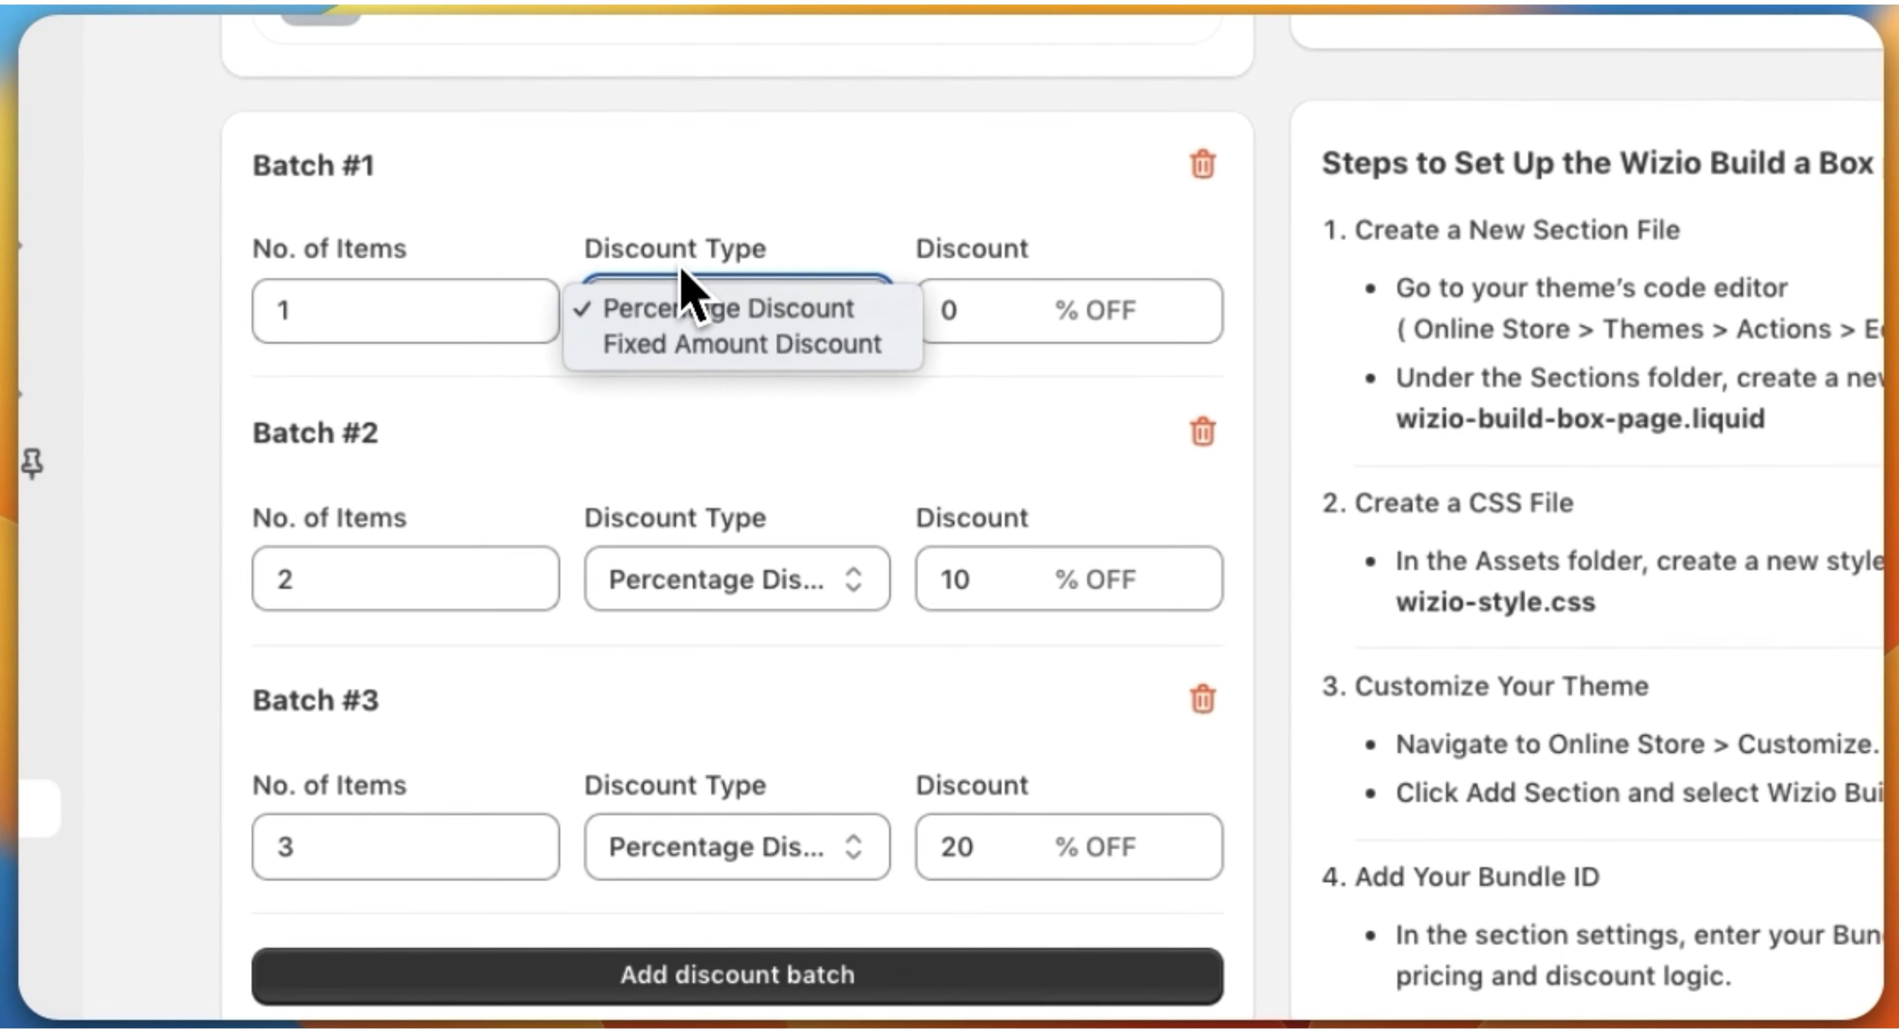
left_click(676, 336)
left_click(678, 308)
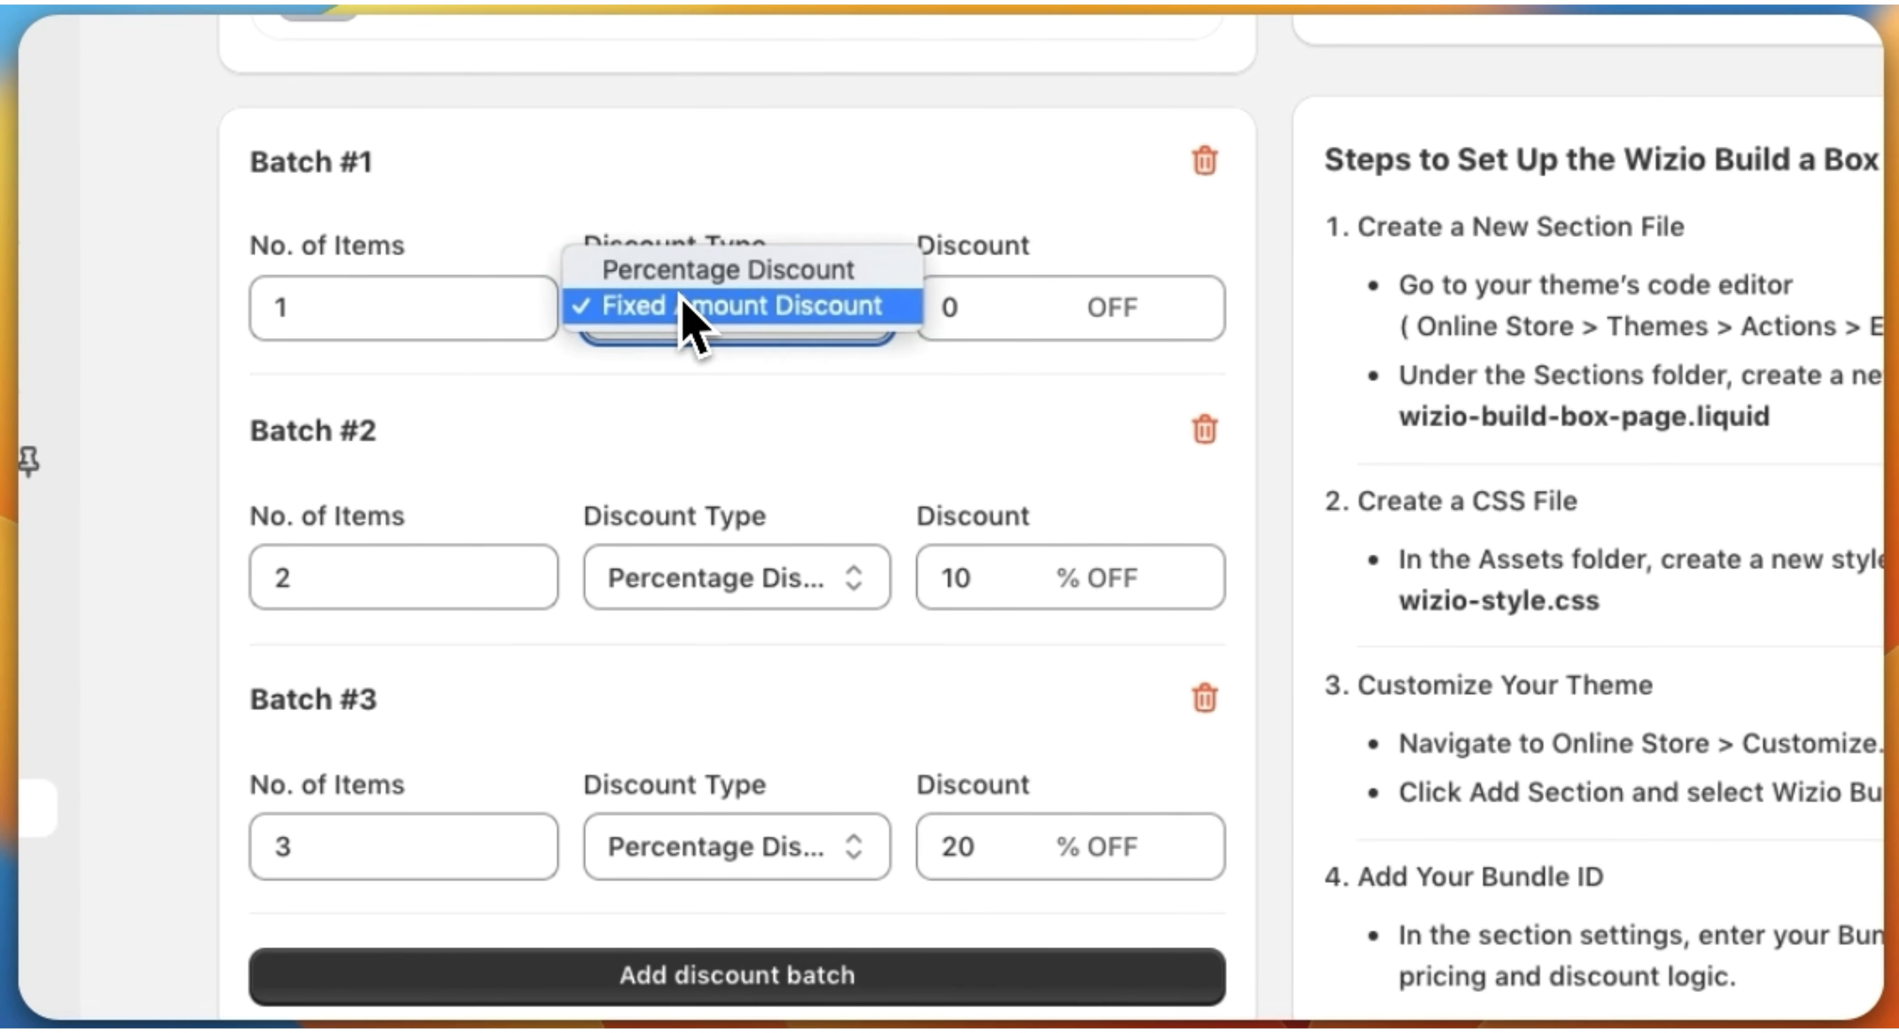
left_click(698, 278)
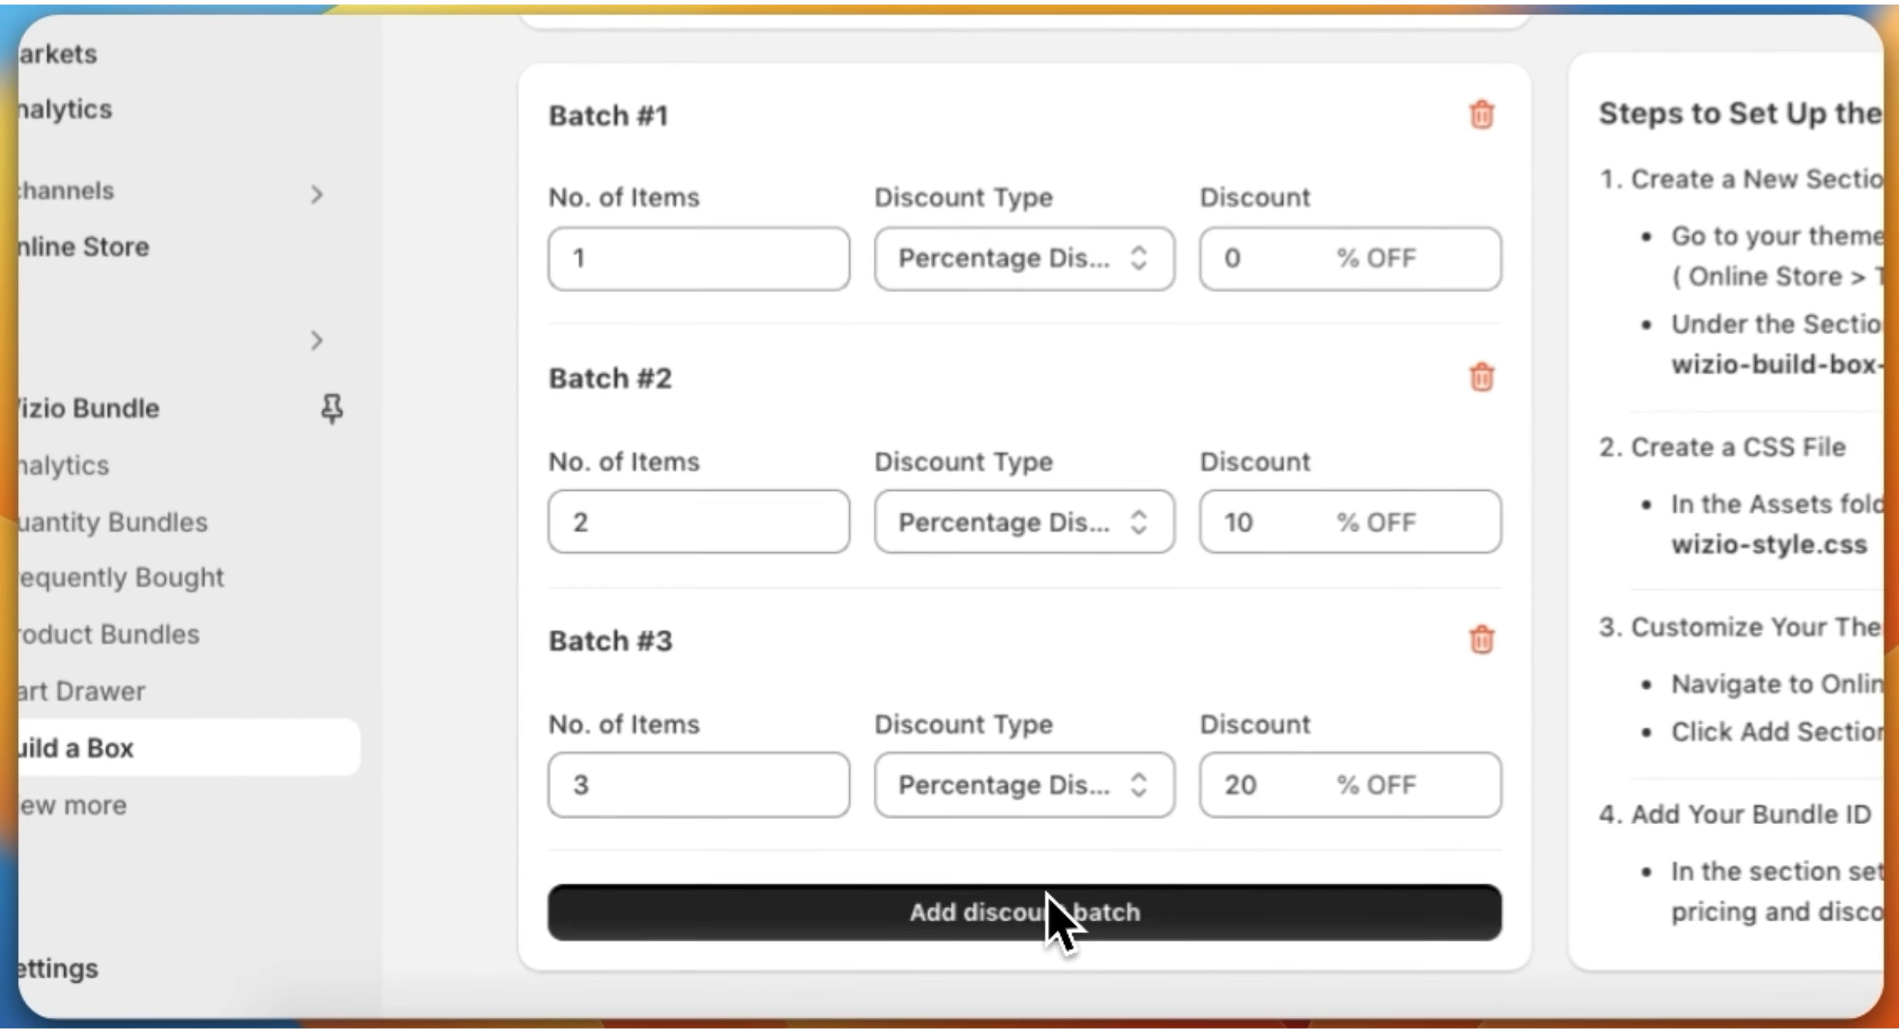
Step: Add a fourth discount batch and delete it again
left_click(781, 950)
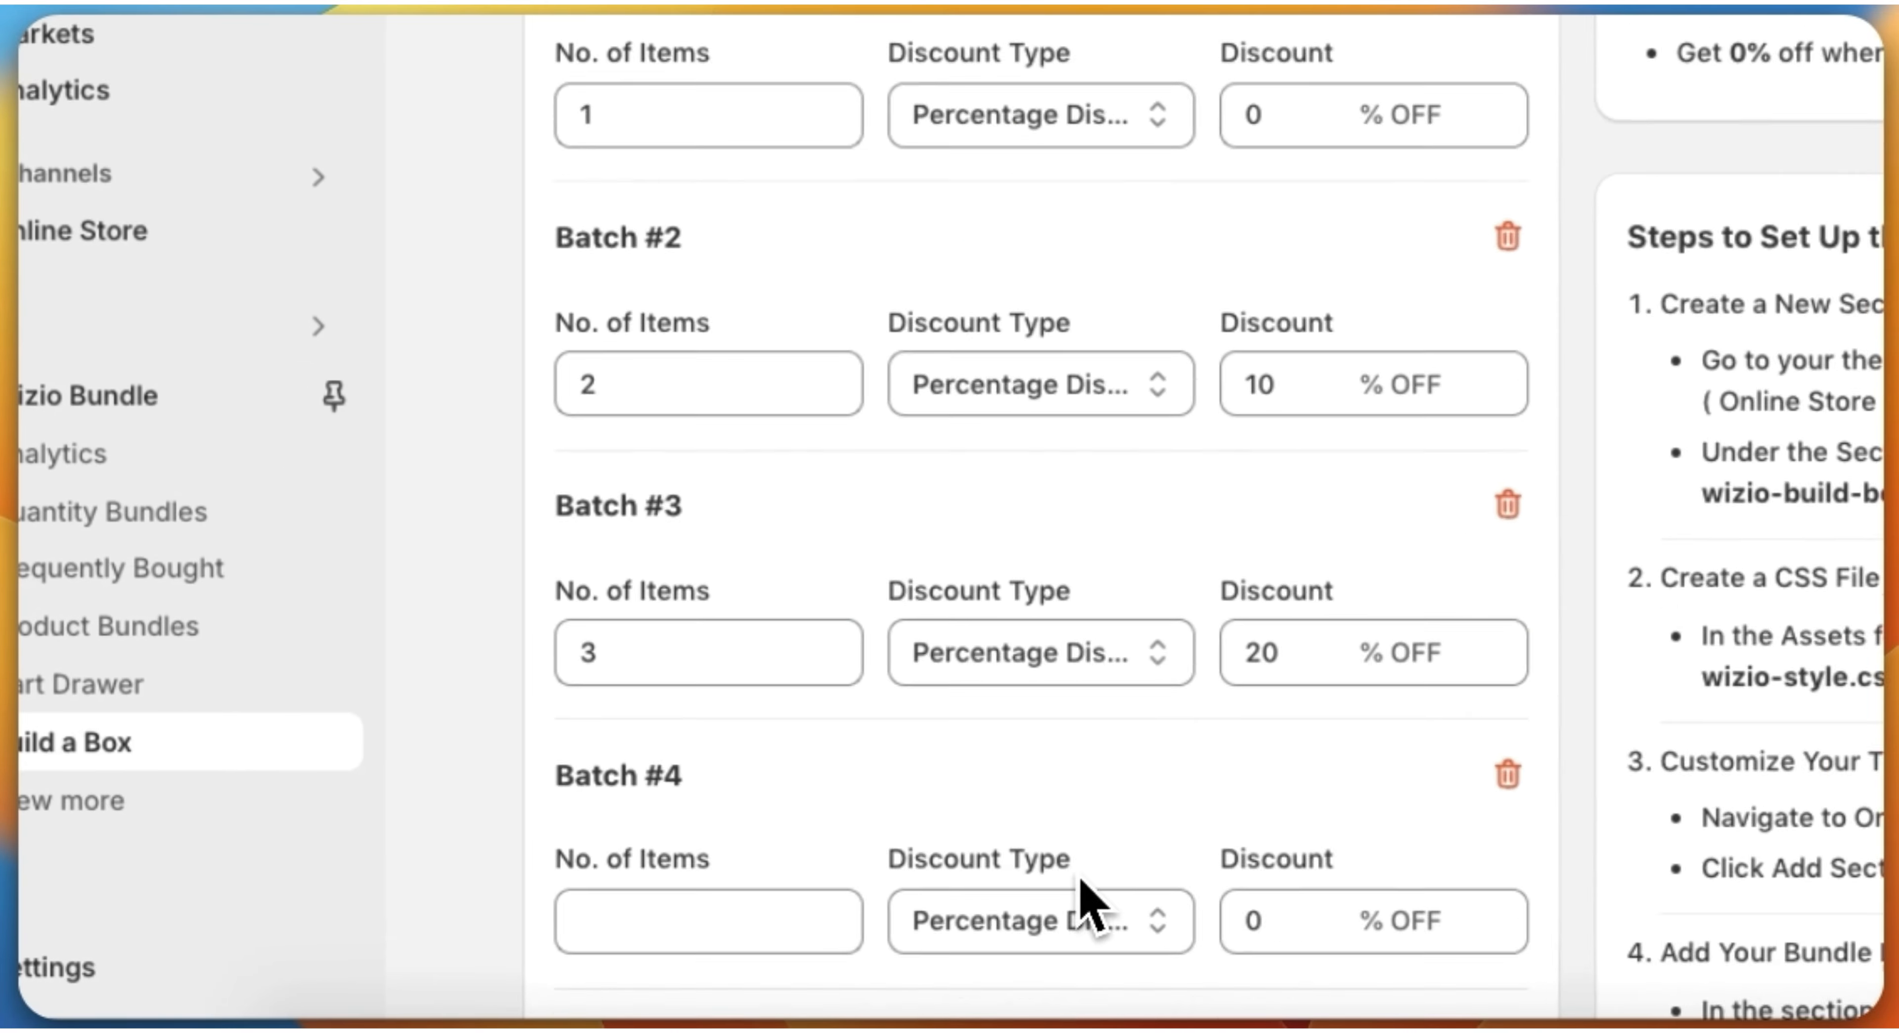
scroll(1080, 877, "down", 2)
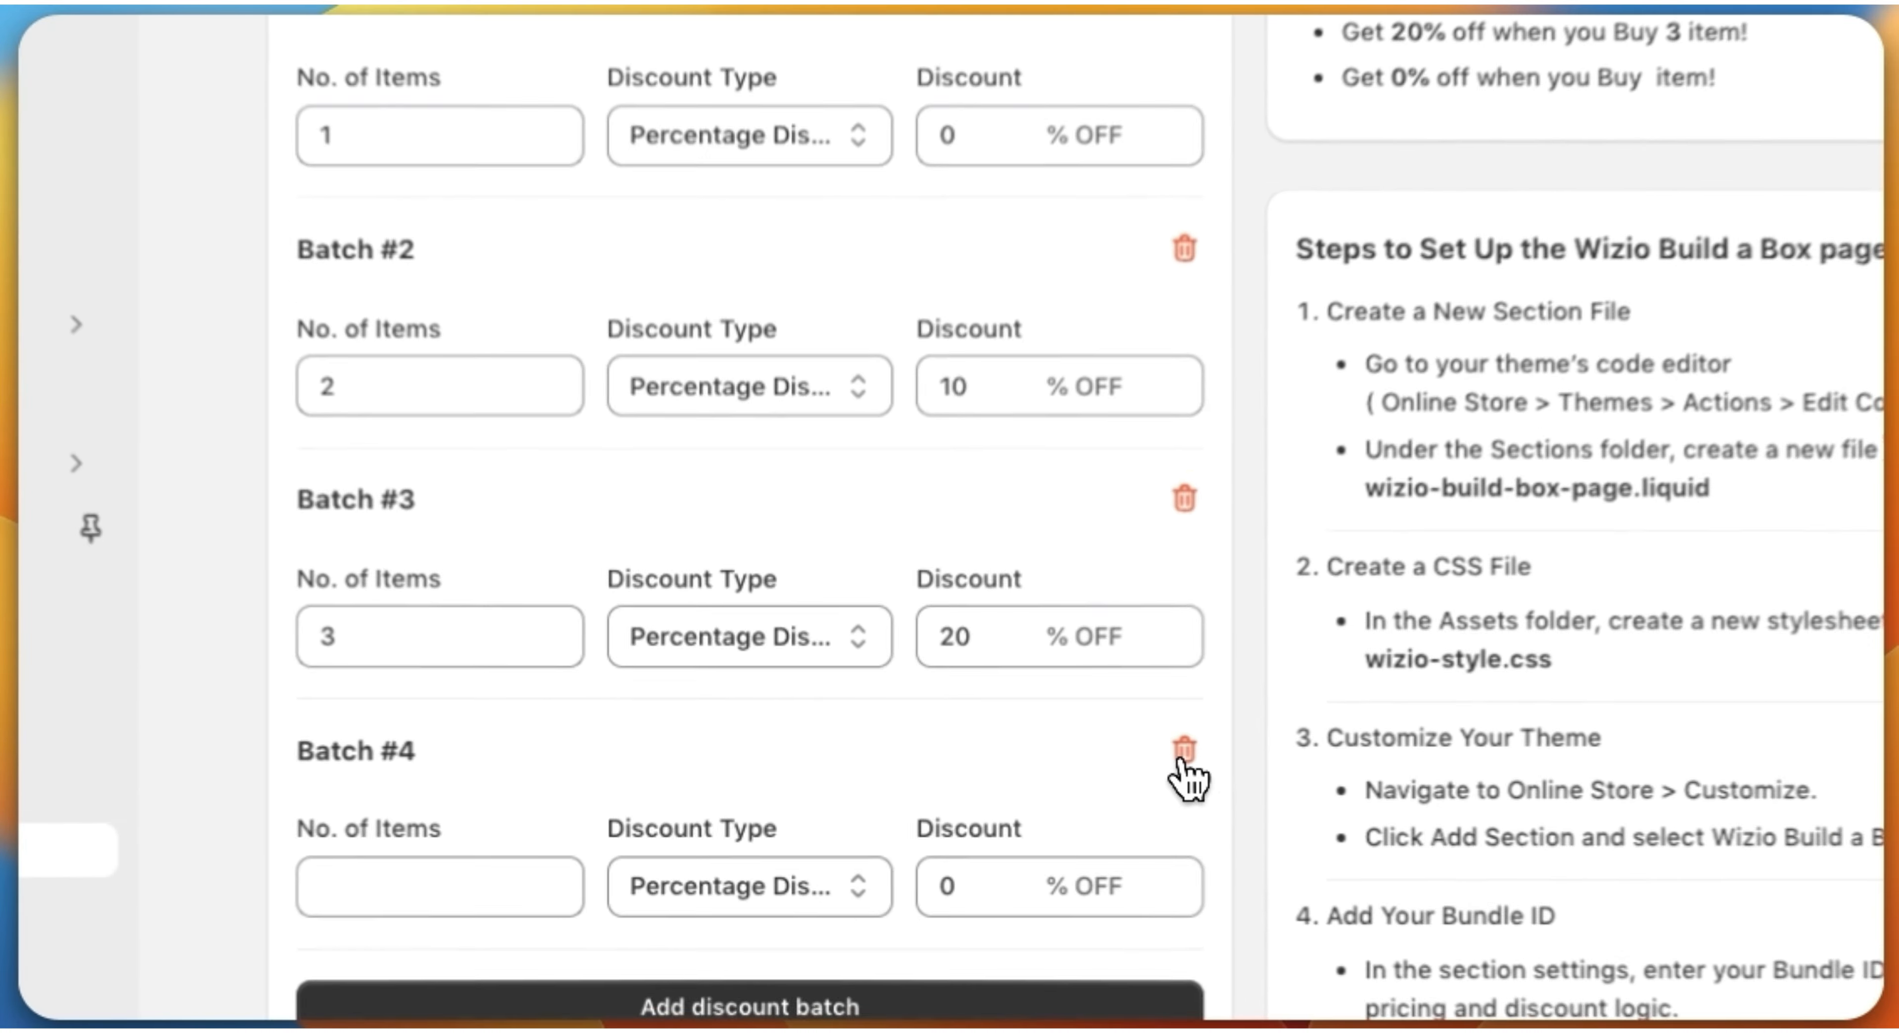
left_click(1060, 769)
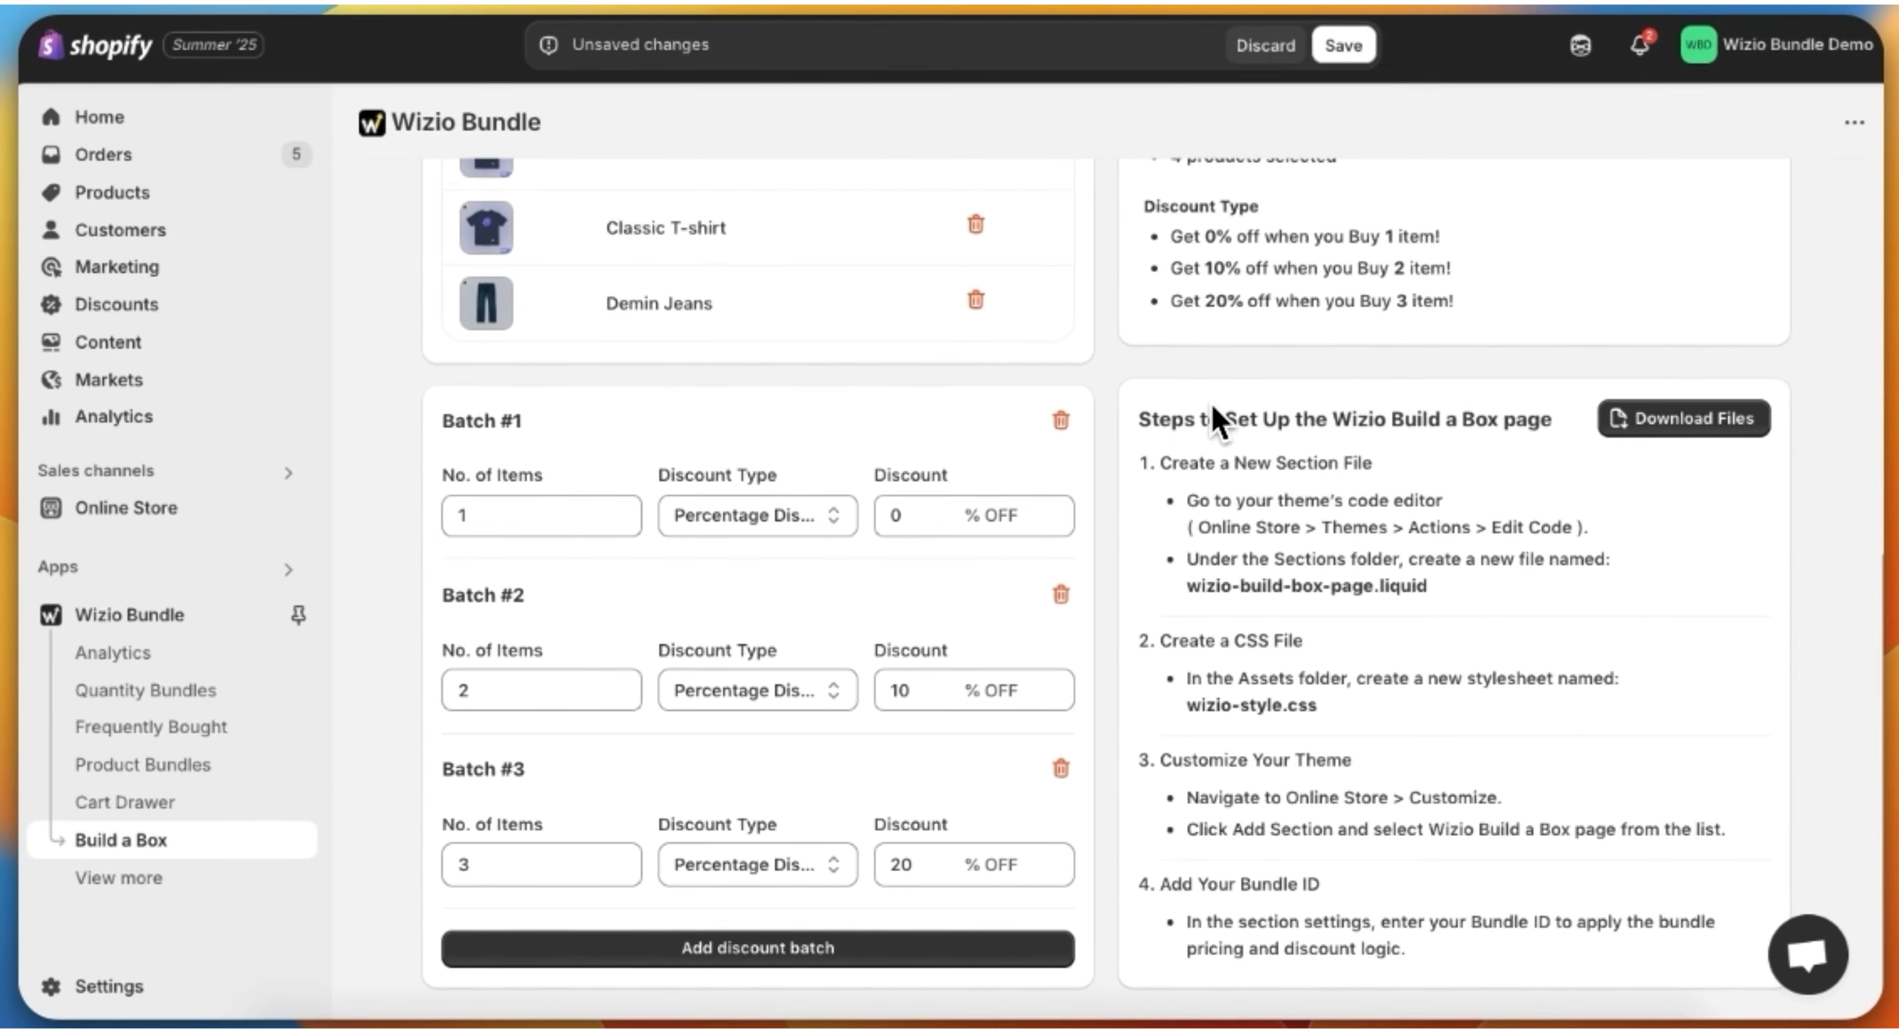
Step: Review the box's products and discount batches and save the Build a Box offer
scroll(1106, 450, "up", 10)
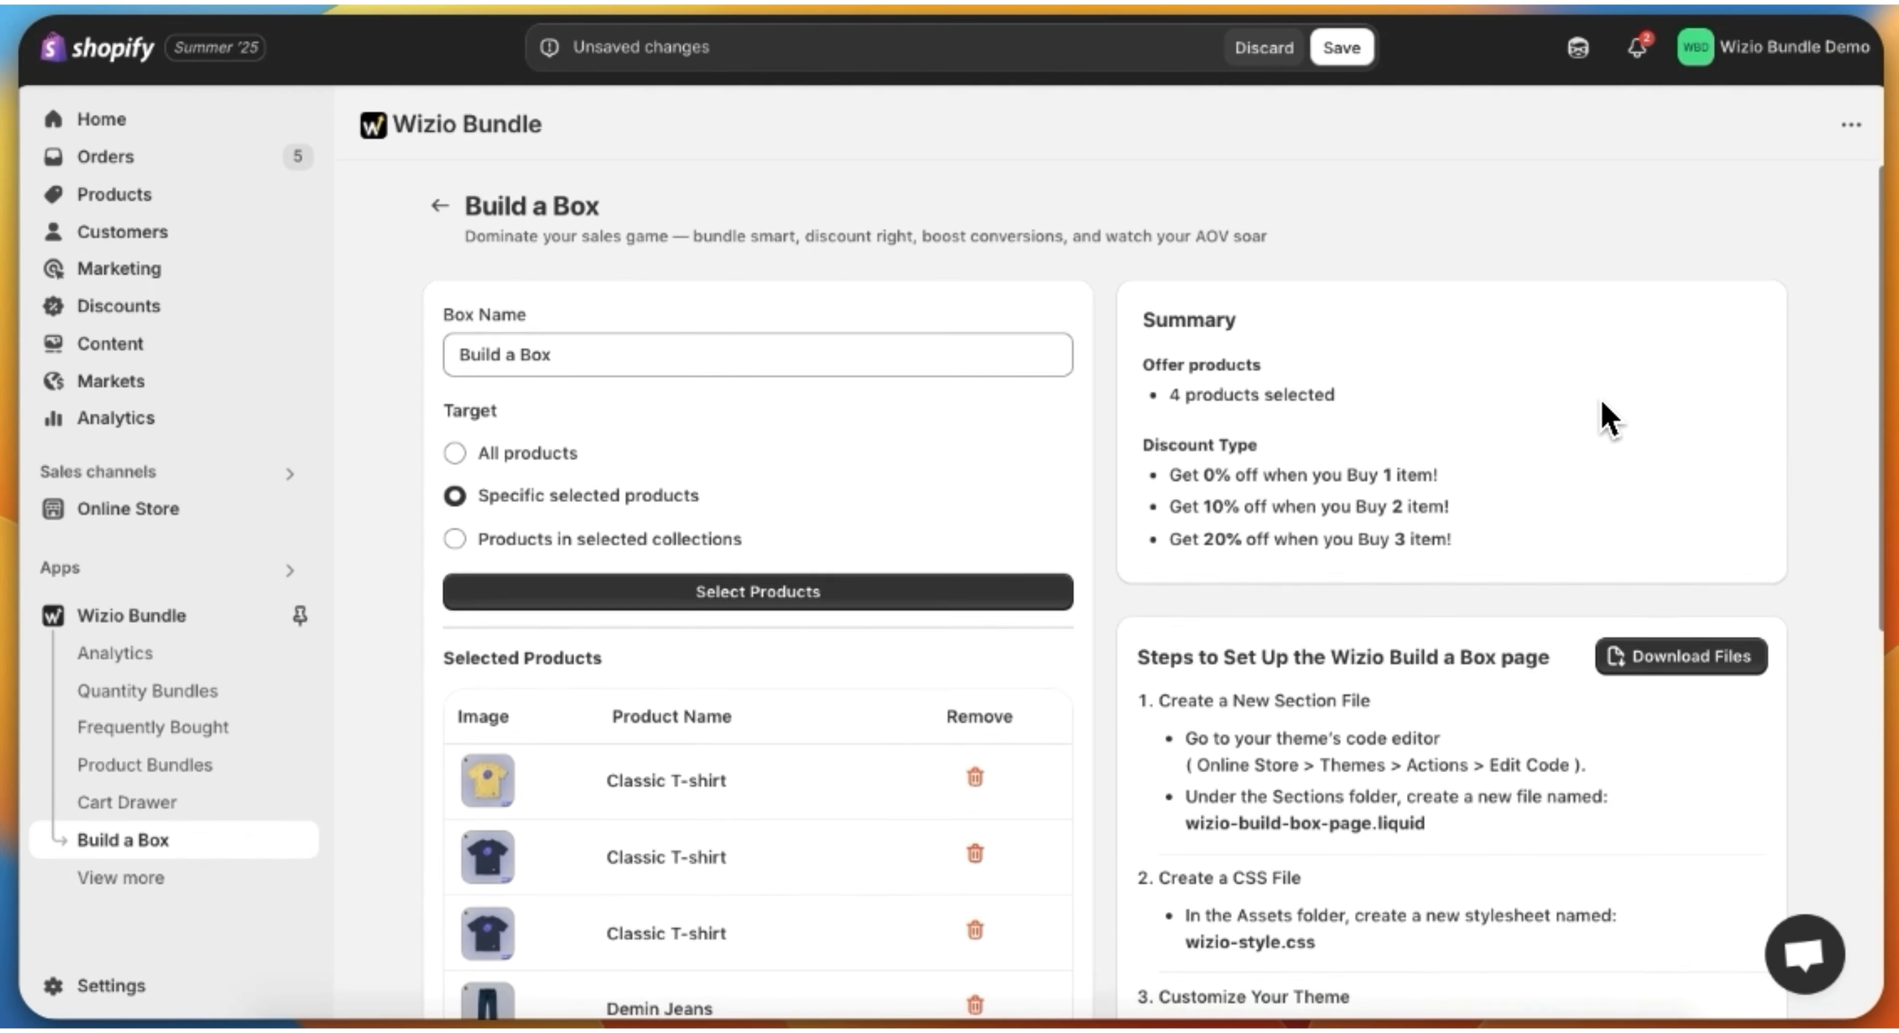
scroll(1605, 415, "down", 10)
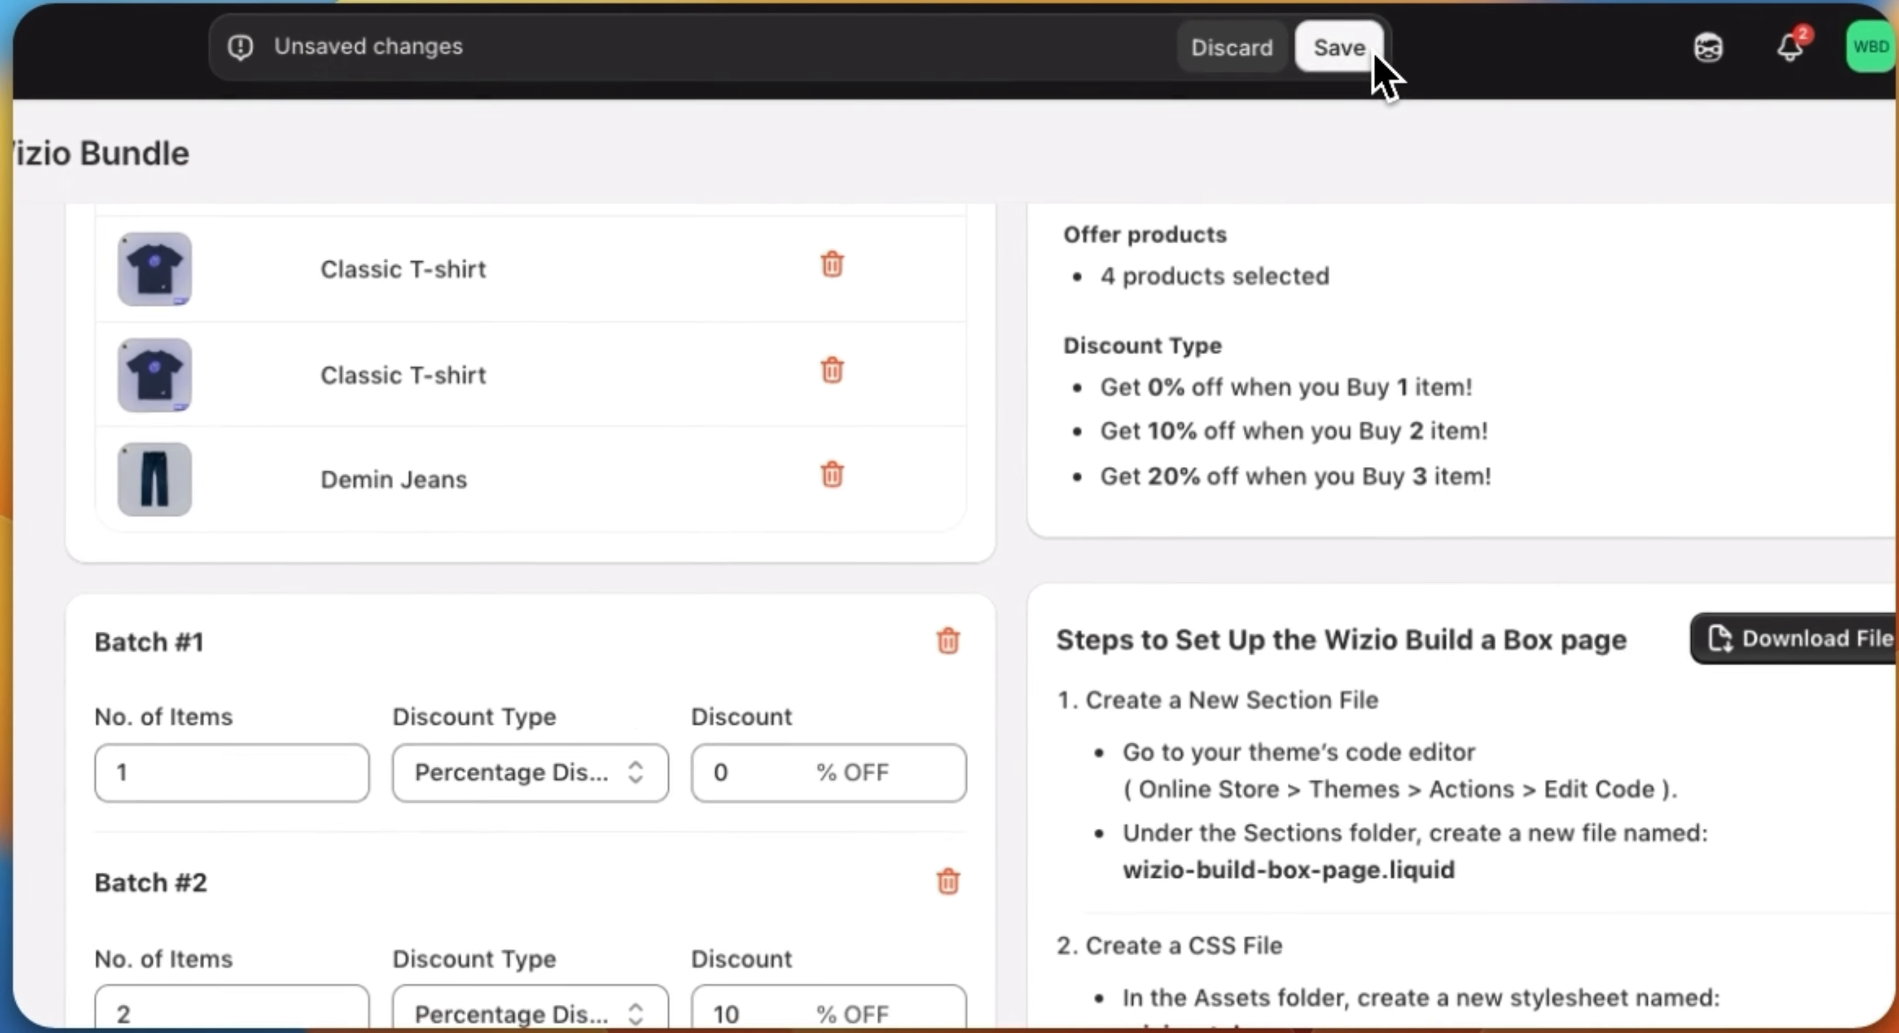
left_click(1352, 44)
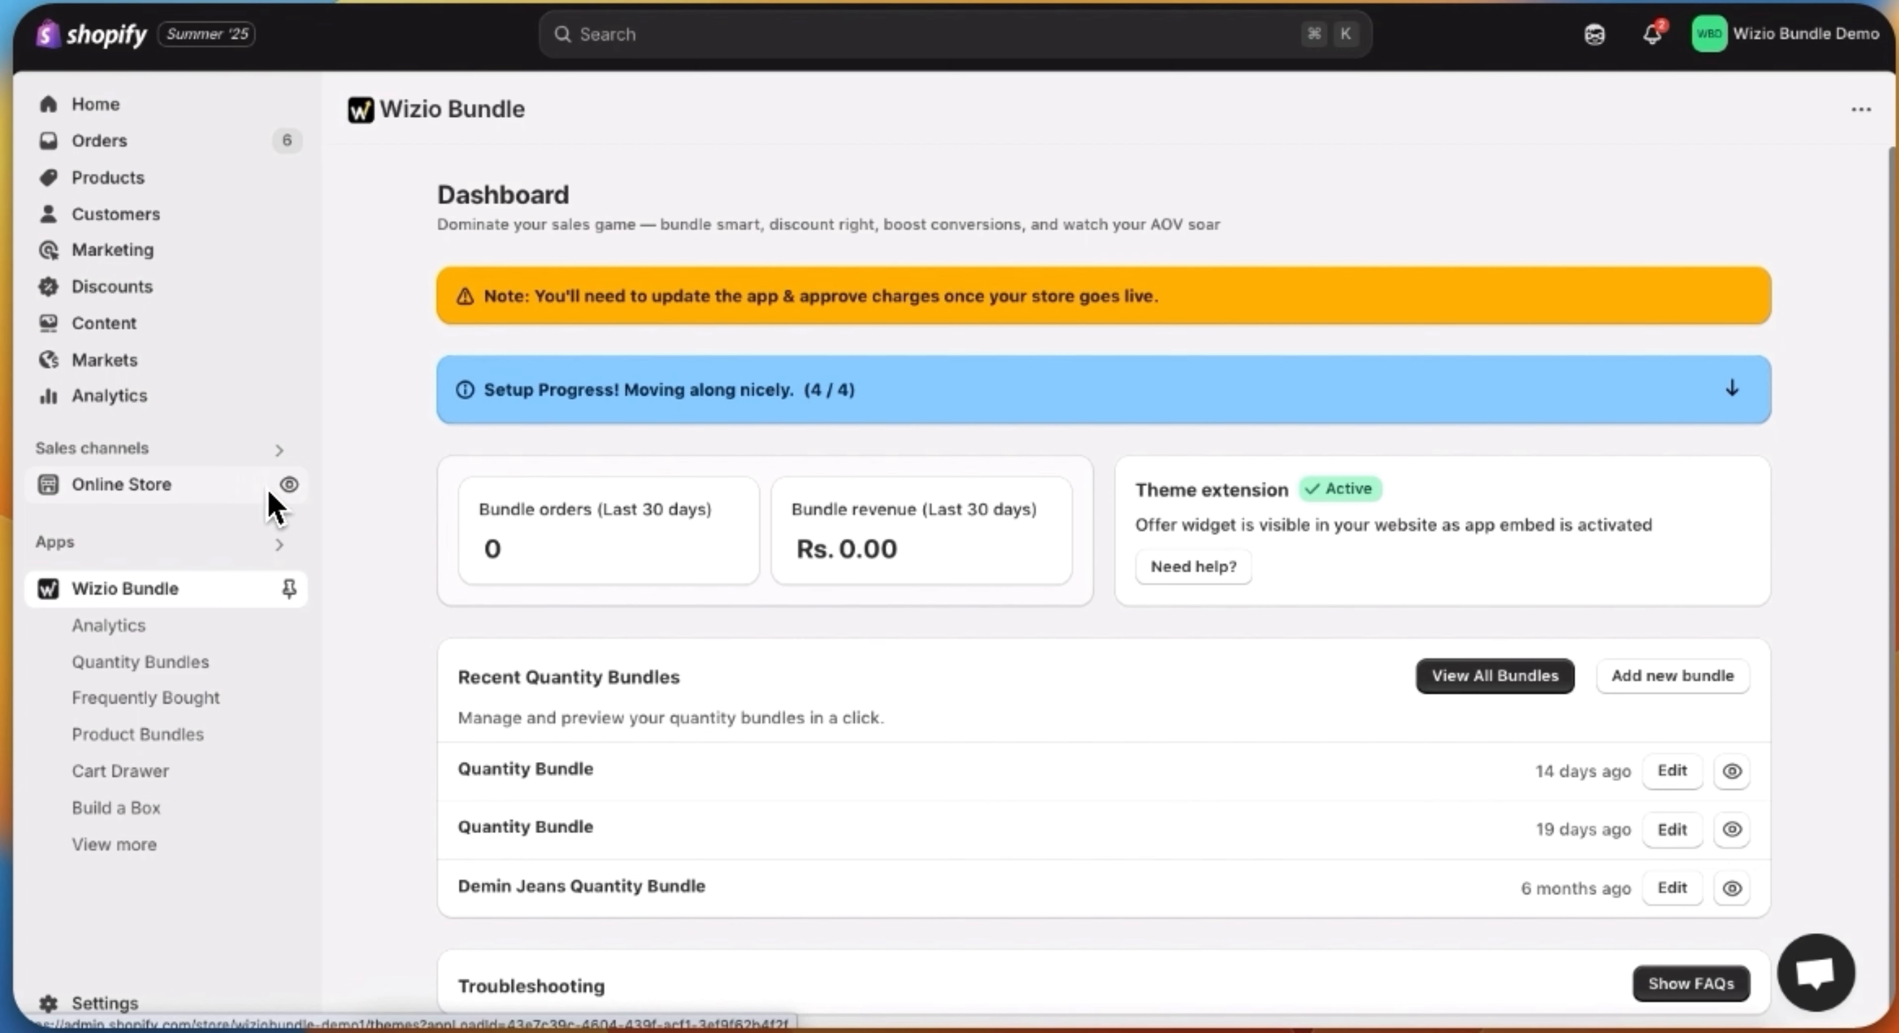
Step: Open the code editor for the online store's current theme, Wizio Bundle - Quantity Breaks Demo
left_click(216, 490)
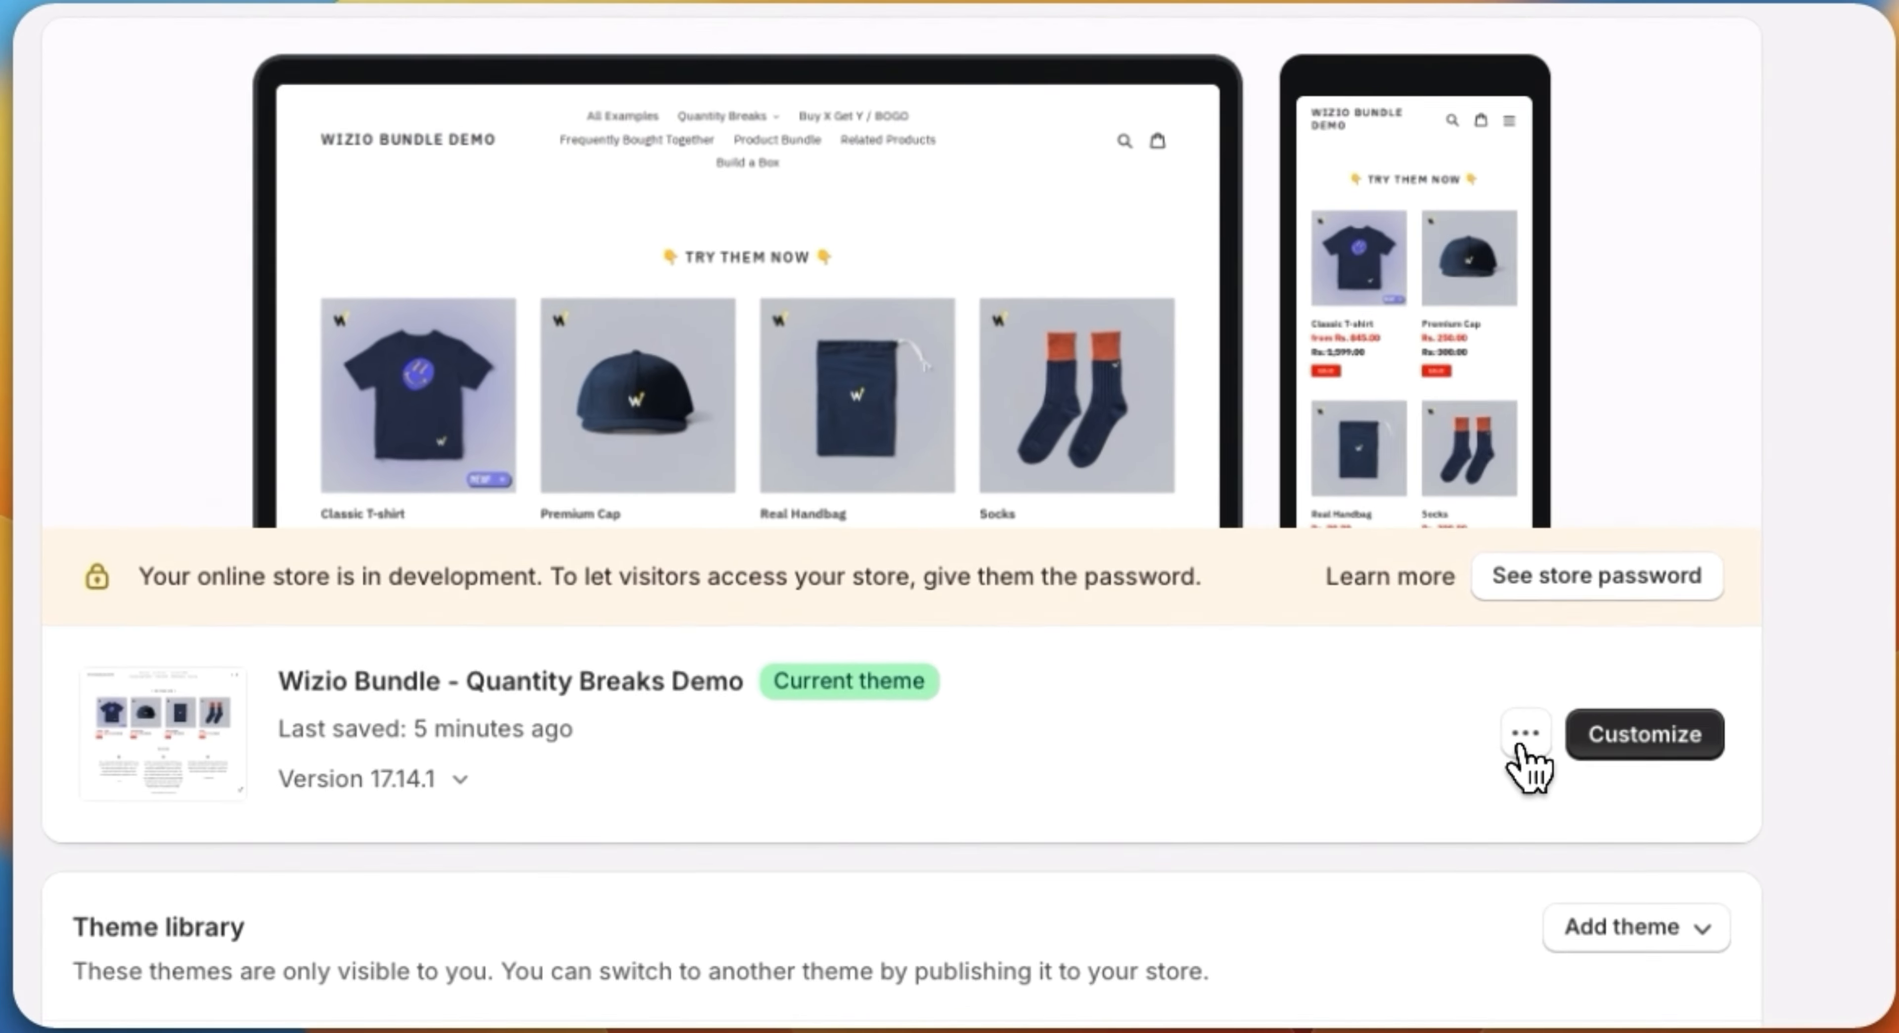
left_click(1521, 742)
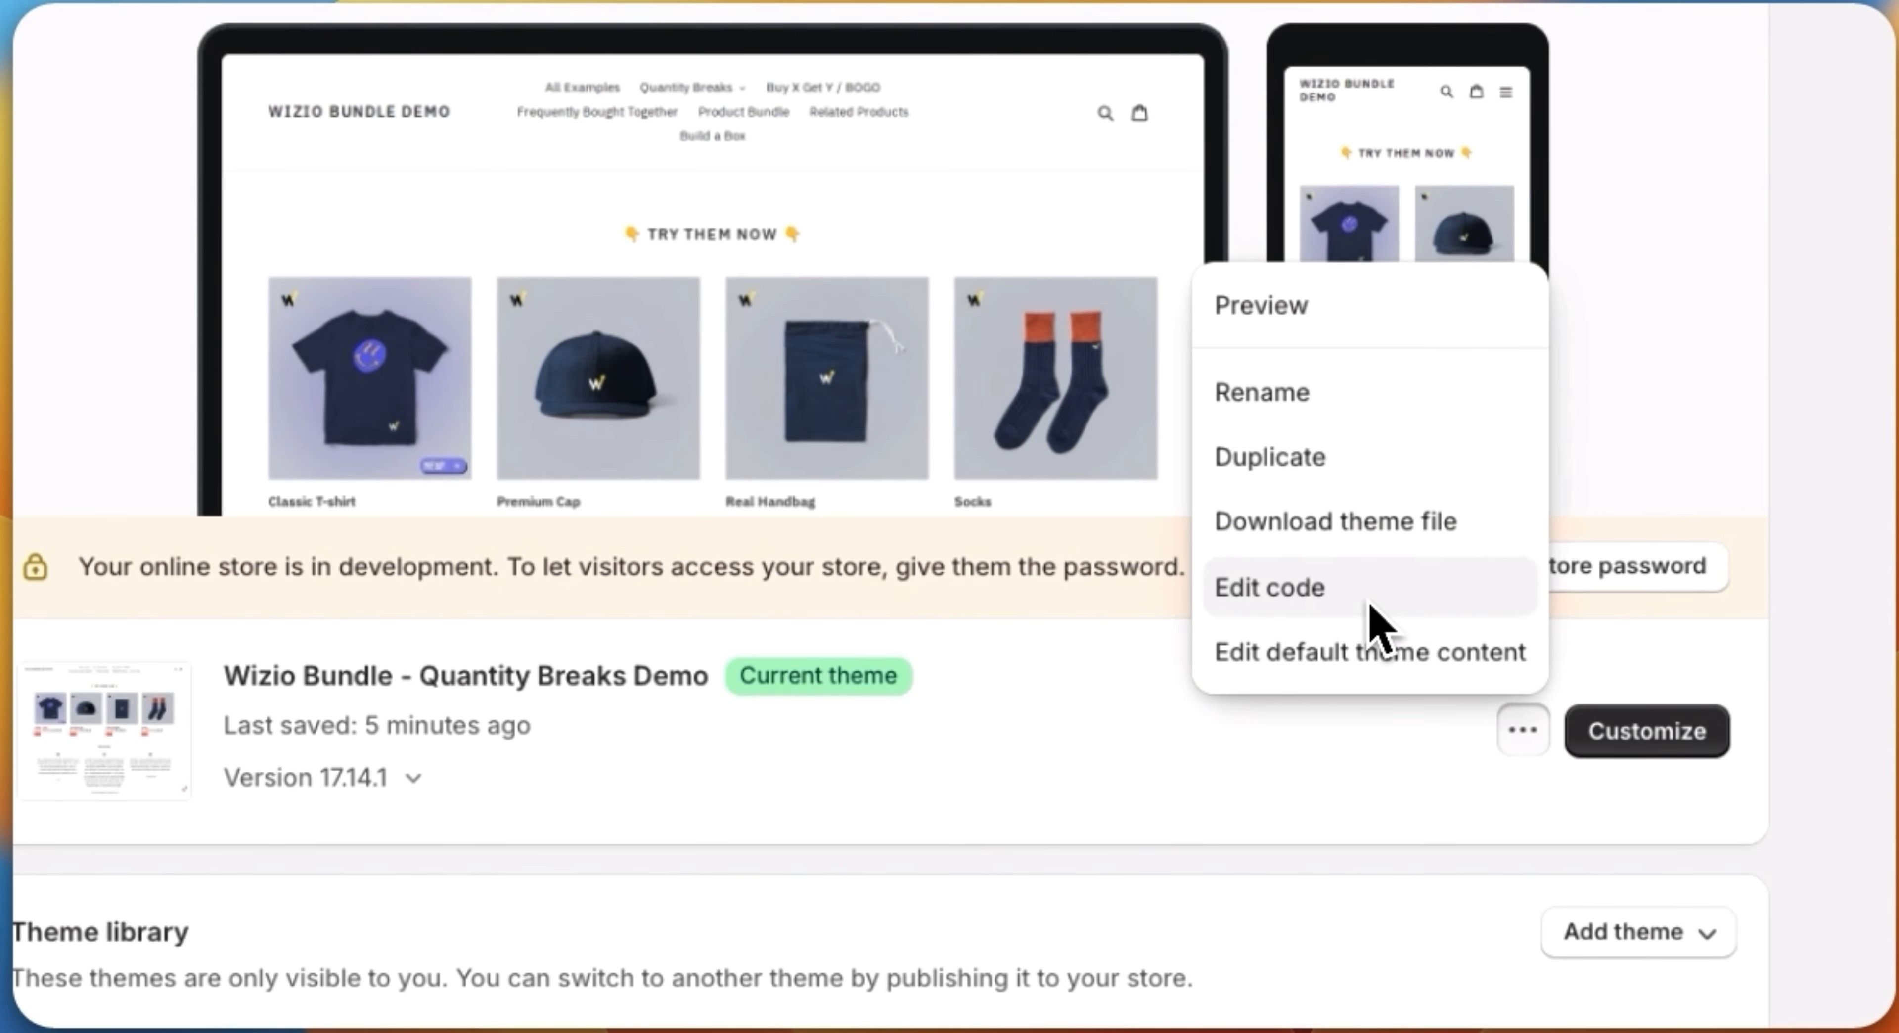
left_click(1379, 628)
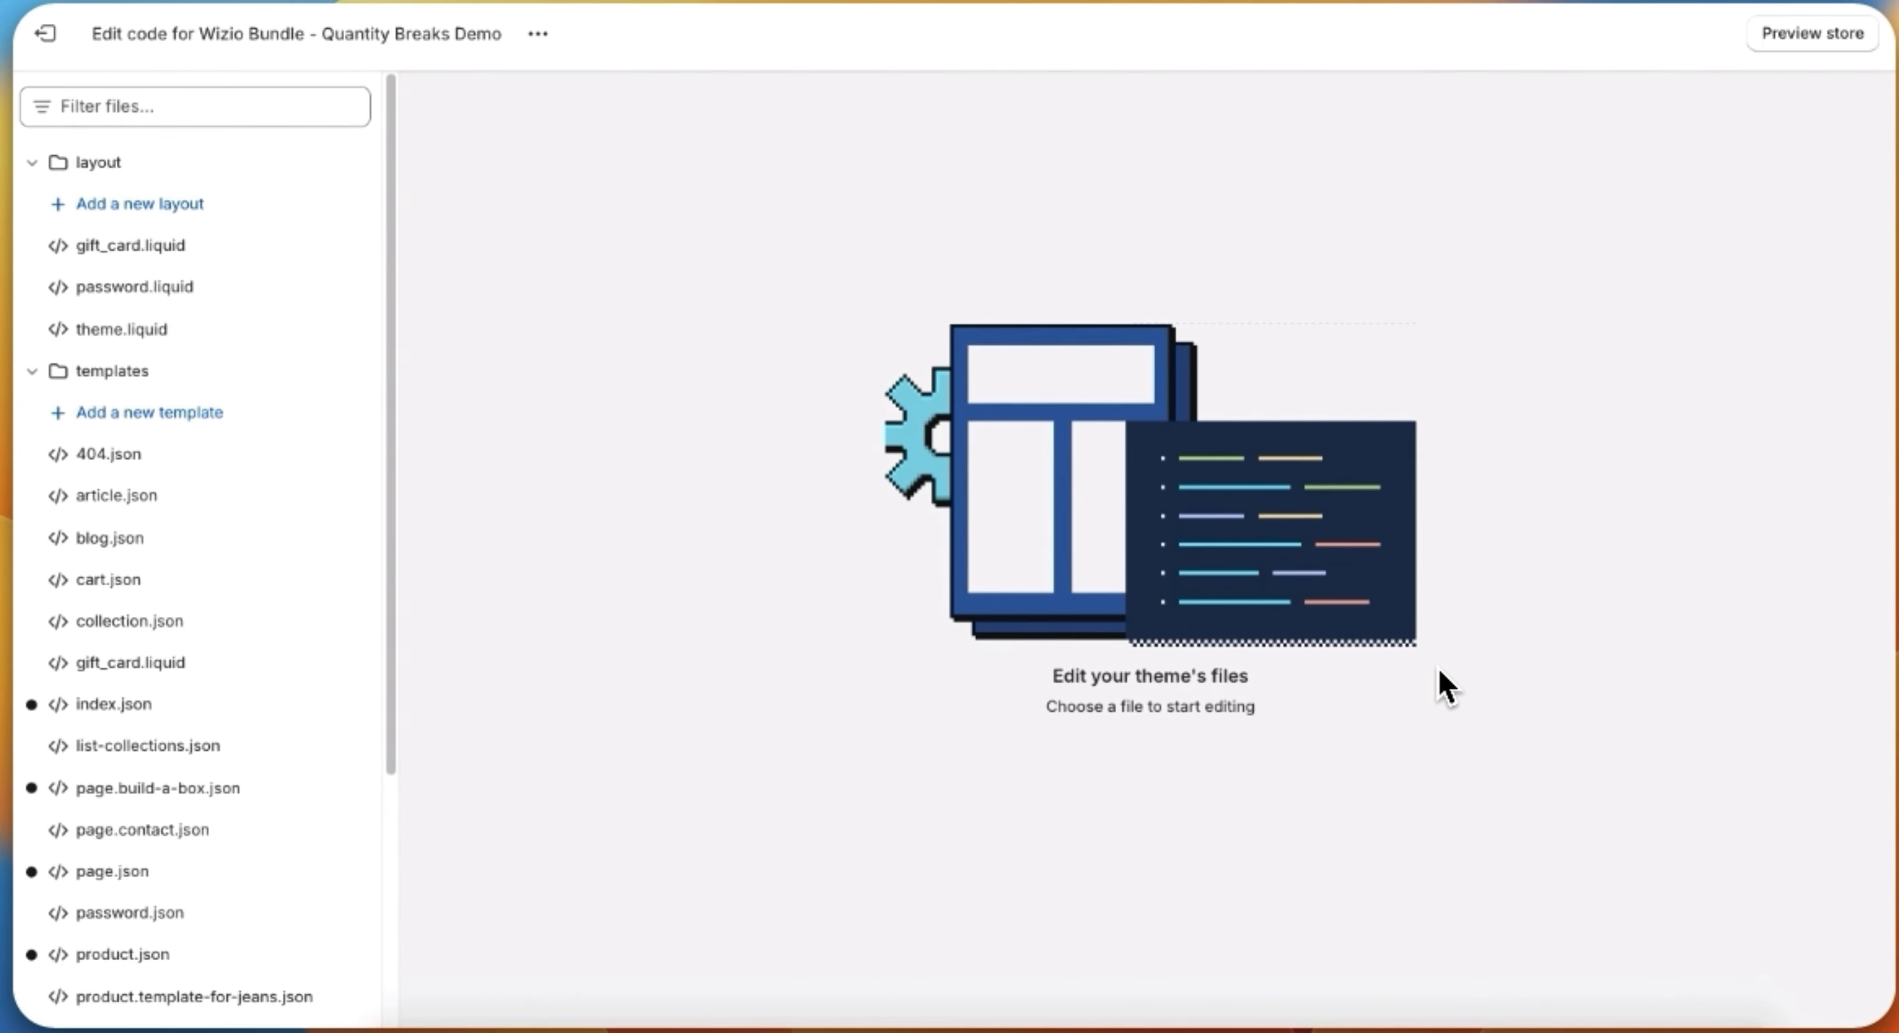
Step: Create a new liquid section file named wizio-build-box-page in the theme's sections folder
scroll(134, 499, "down", 5)
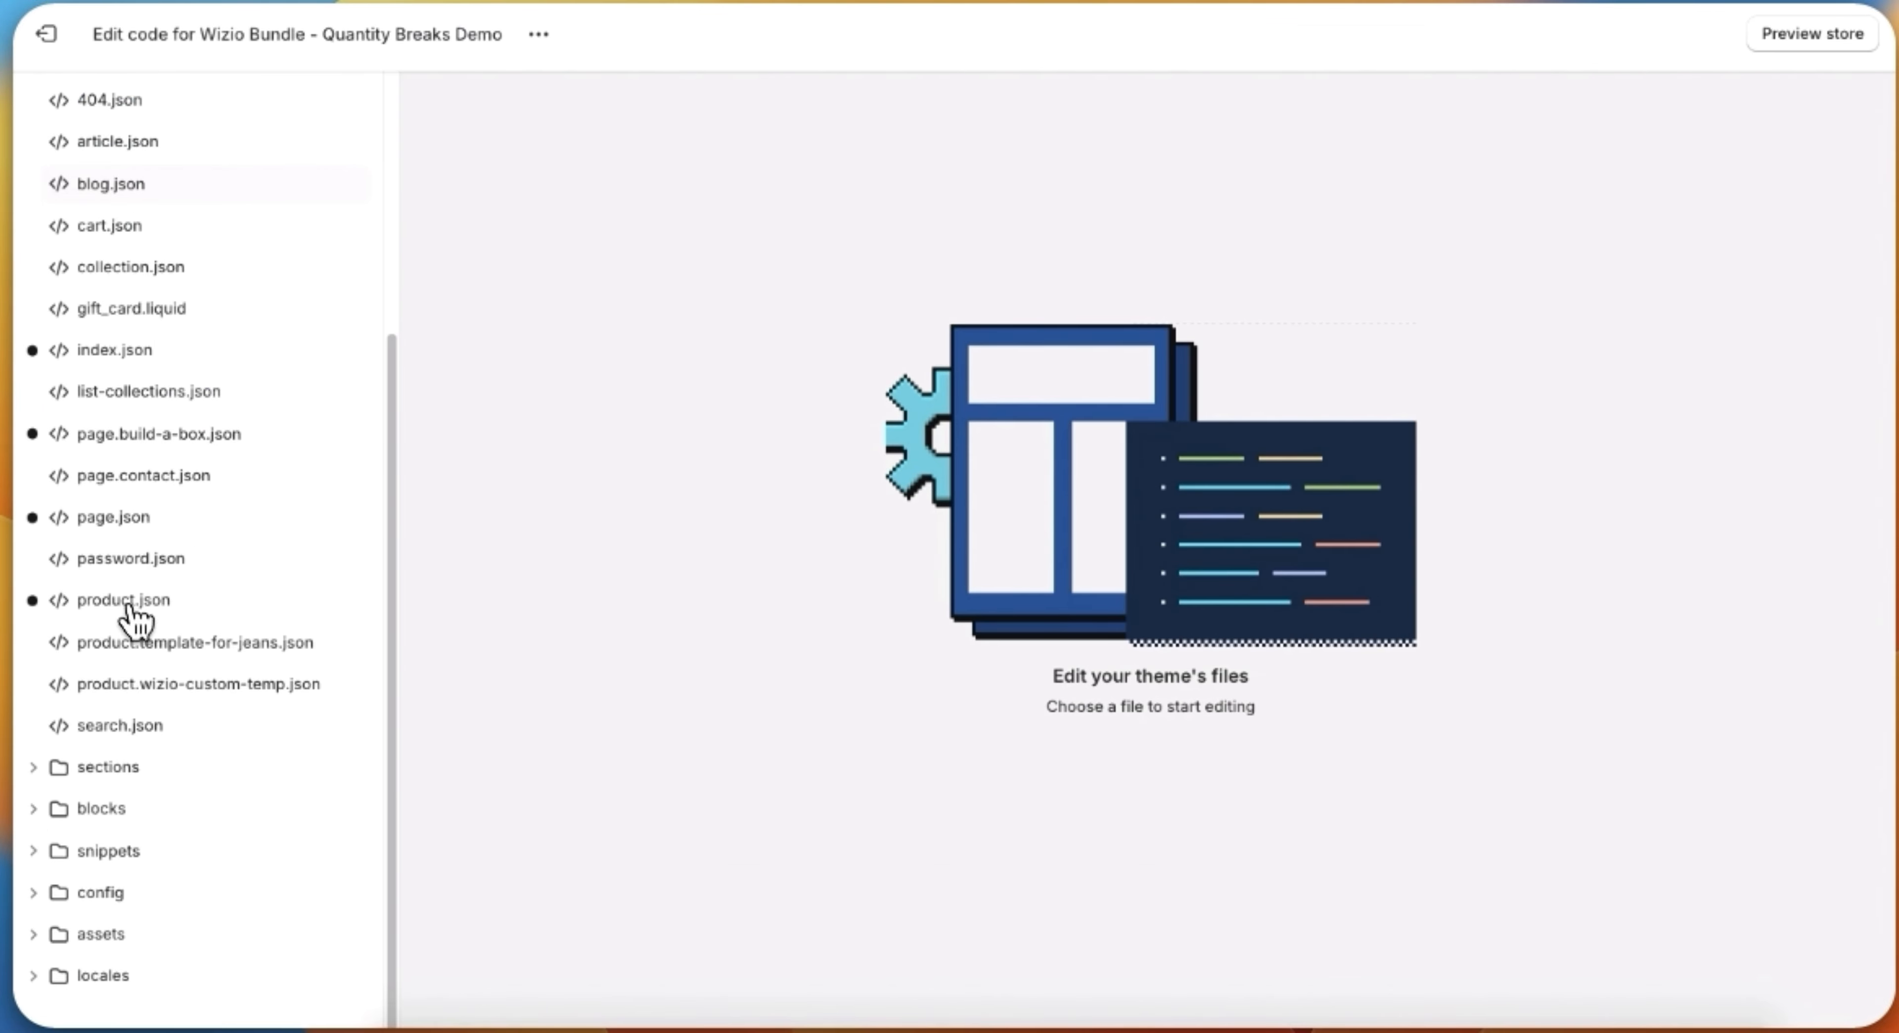
left_click(143, 724)
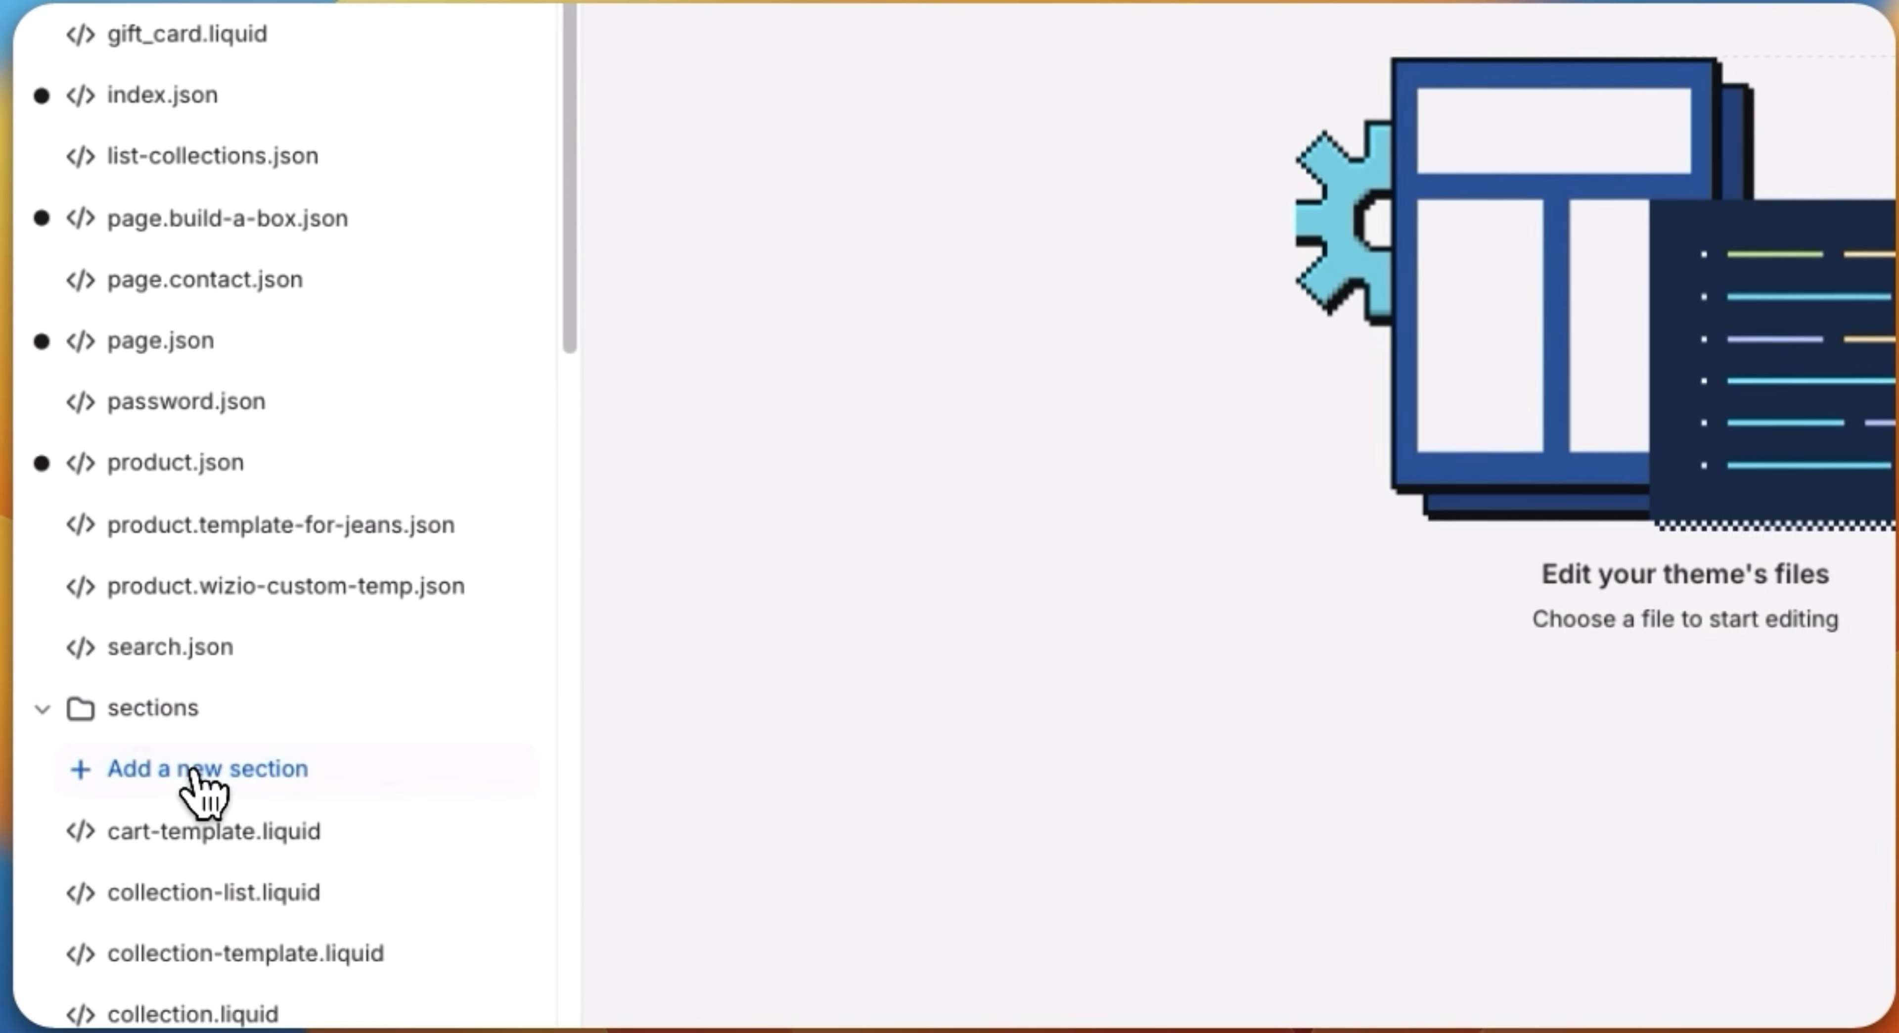
left_click(193, 771)
left_click(693, 536)
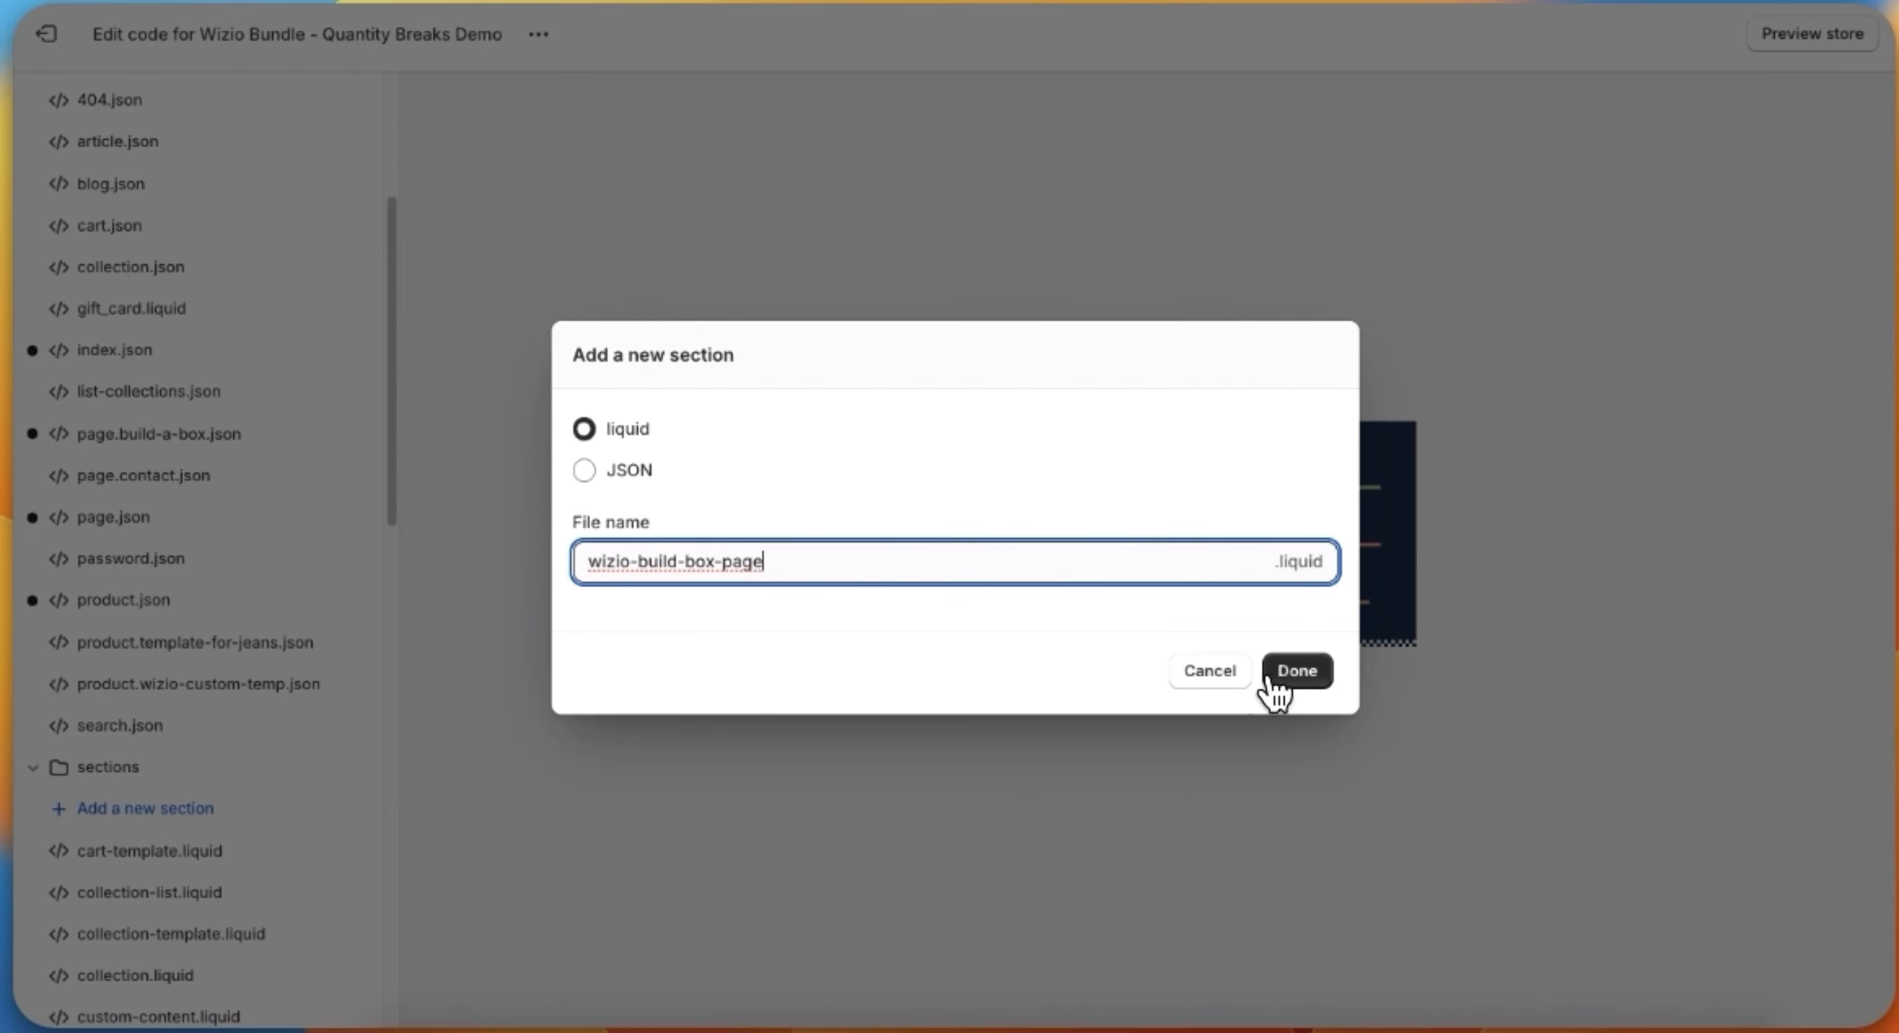
left_click(1275, 686)
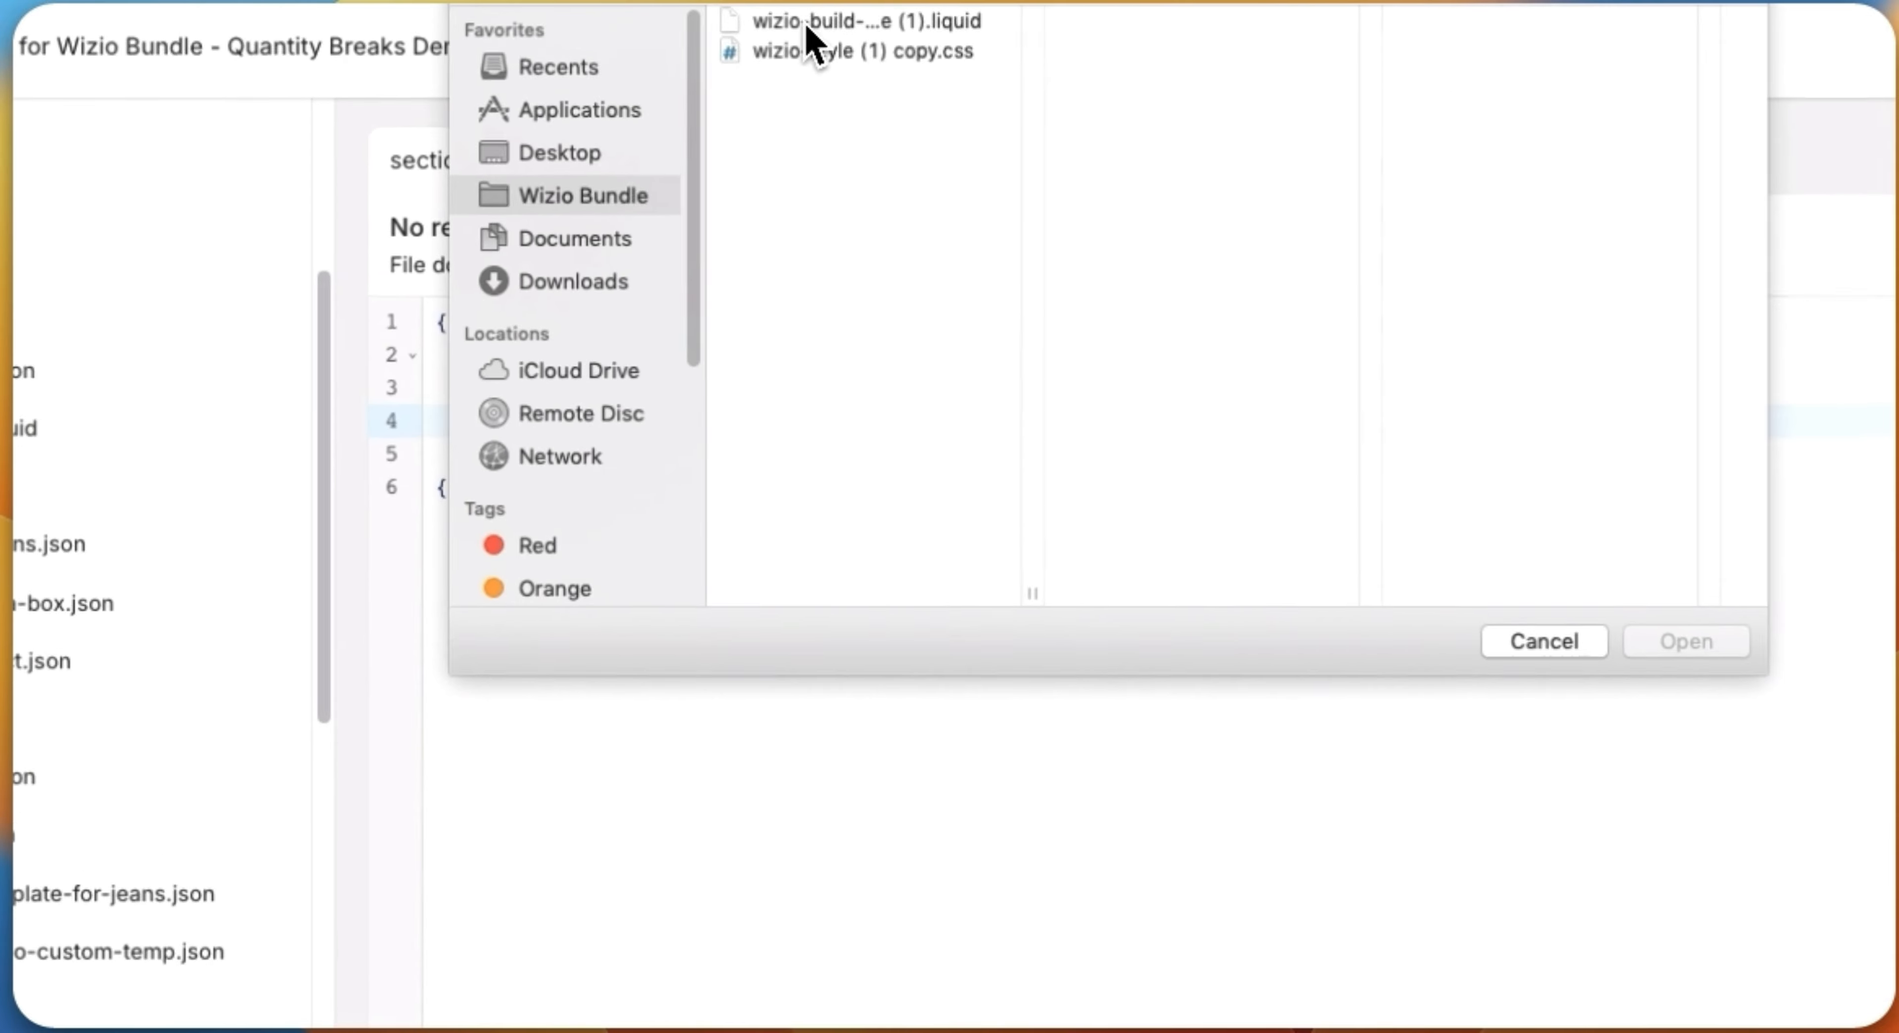
Step: Open the downloaded Wizio build box page liquid file and copy all of its code
double_click(738, 20)
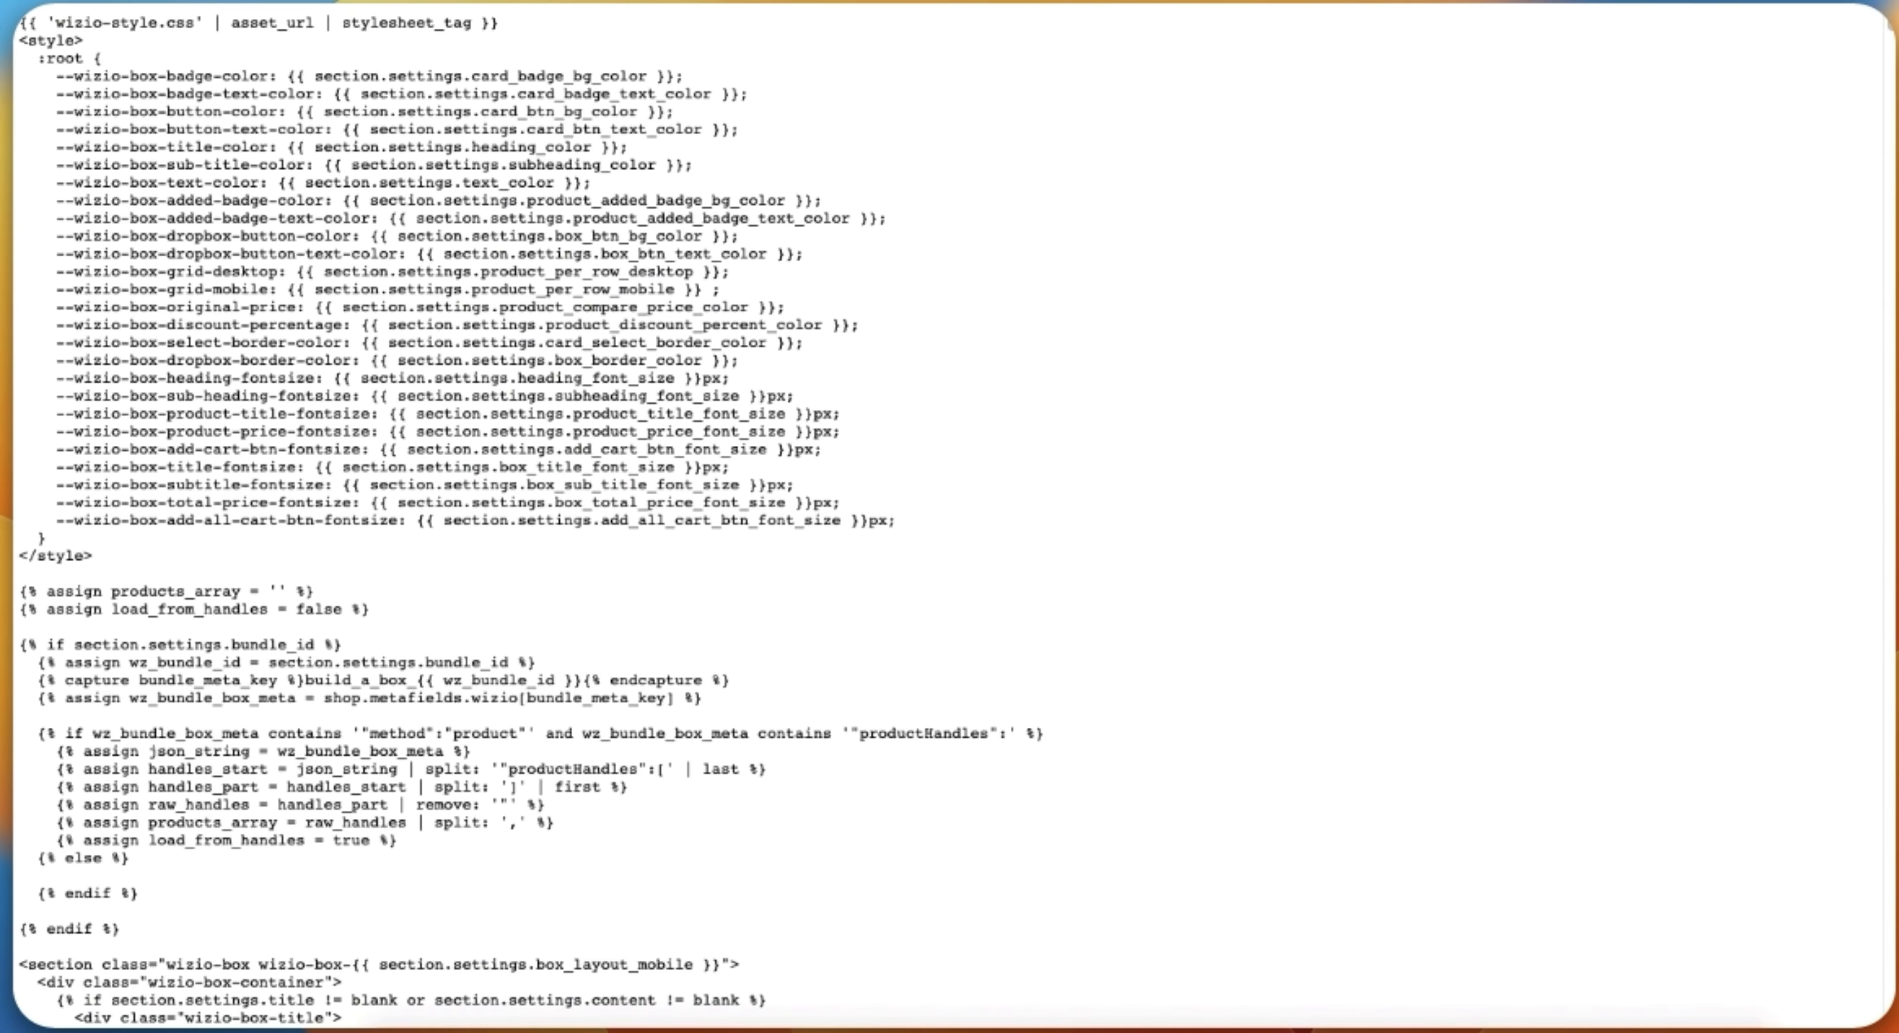
key("super+a")
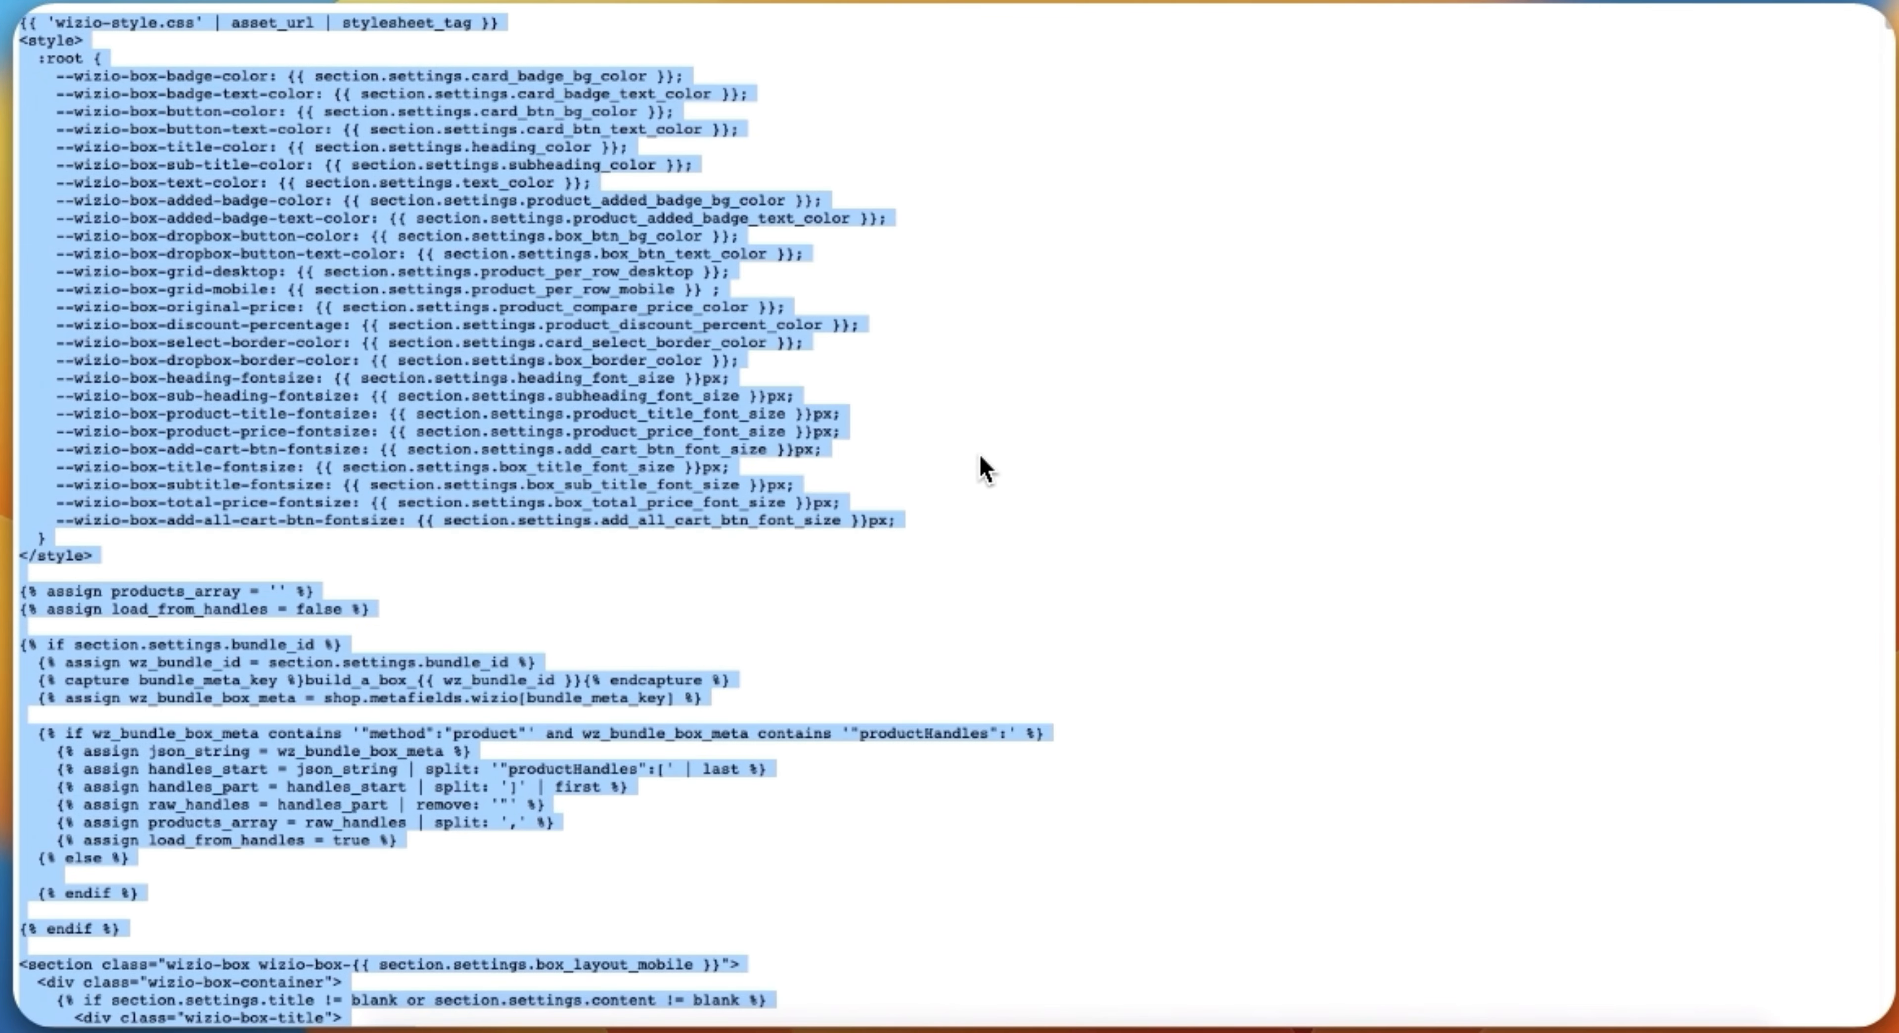
right_click(981, 473)
left_click(1022, 507)
Step: Replace the default schema code in wizio-build-box-page.liquid with the copied code and save the file
left_click(1050, 1)
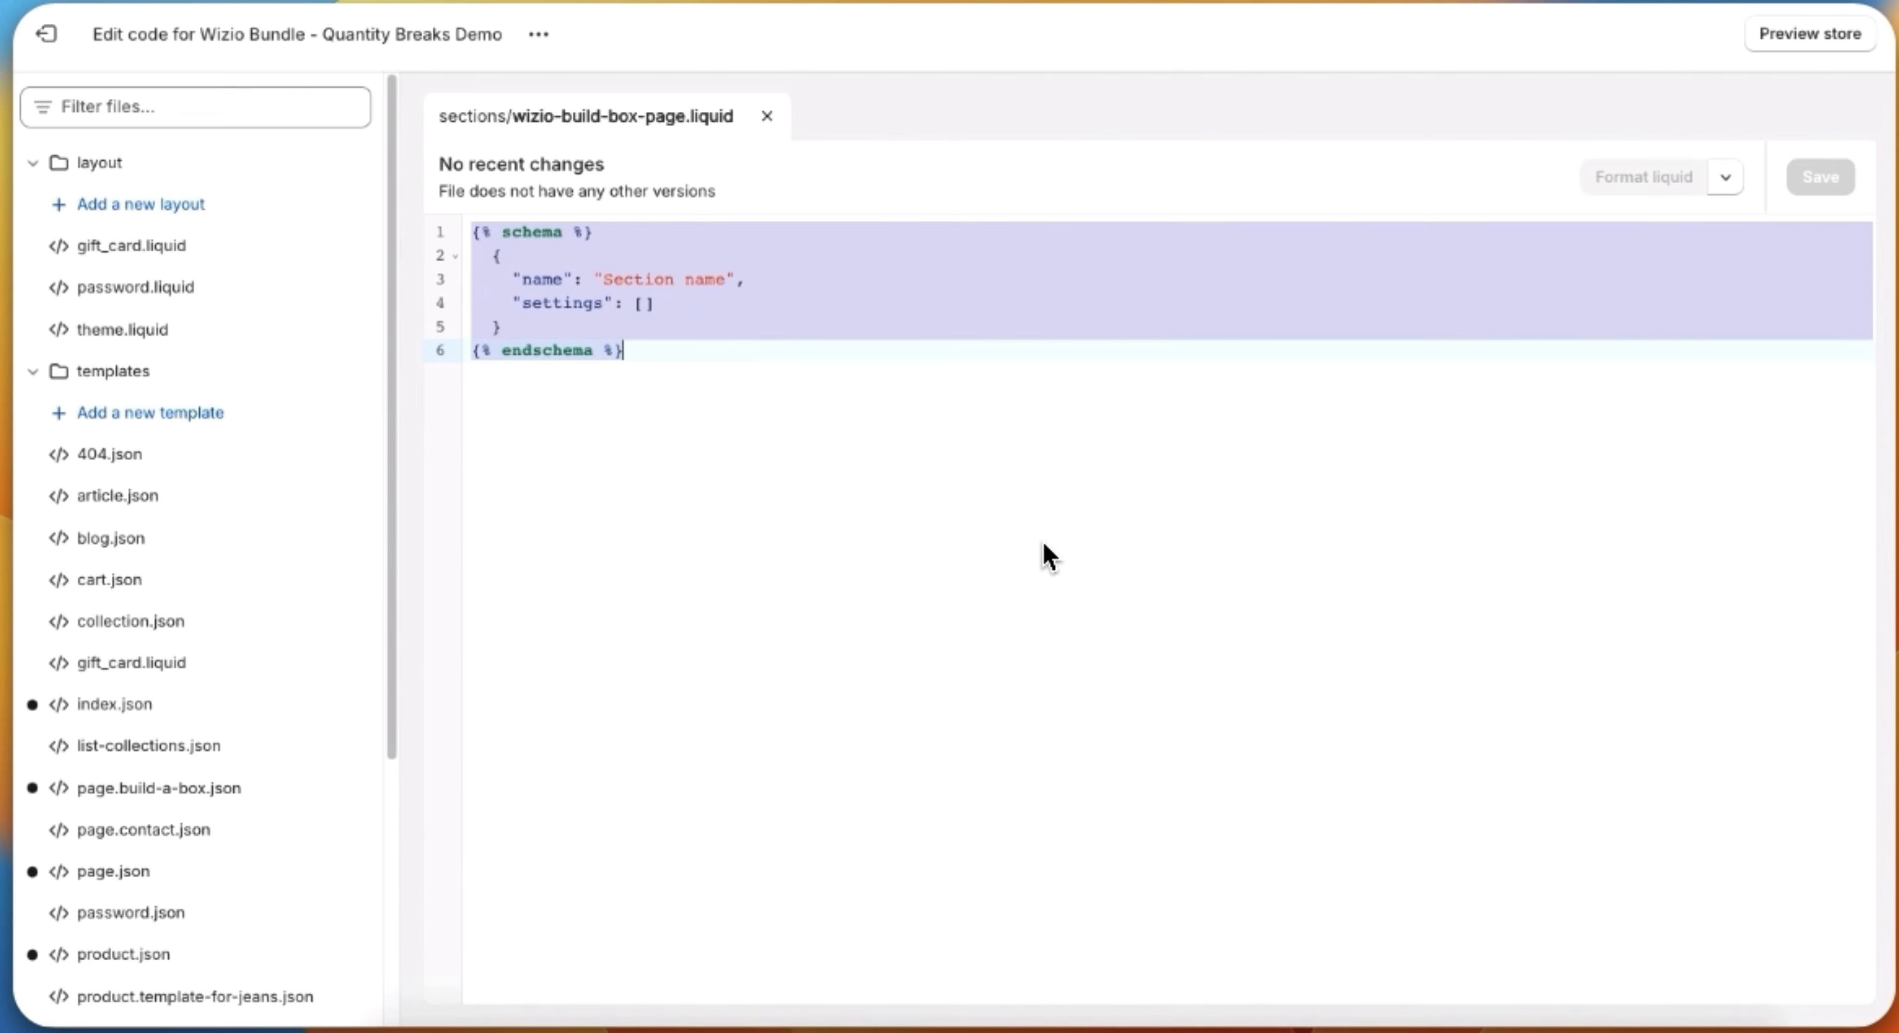
right_click(1050, 559)
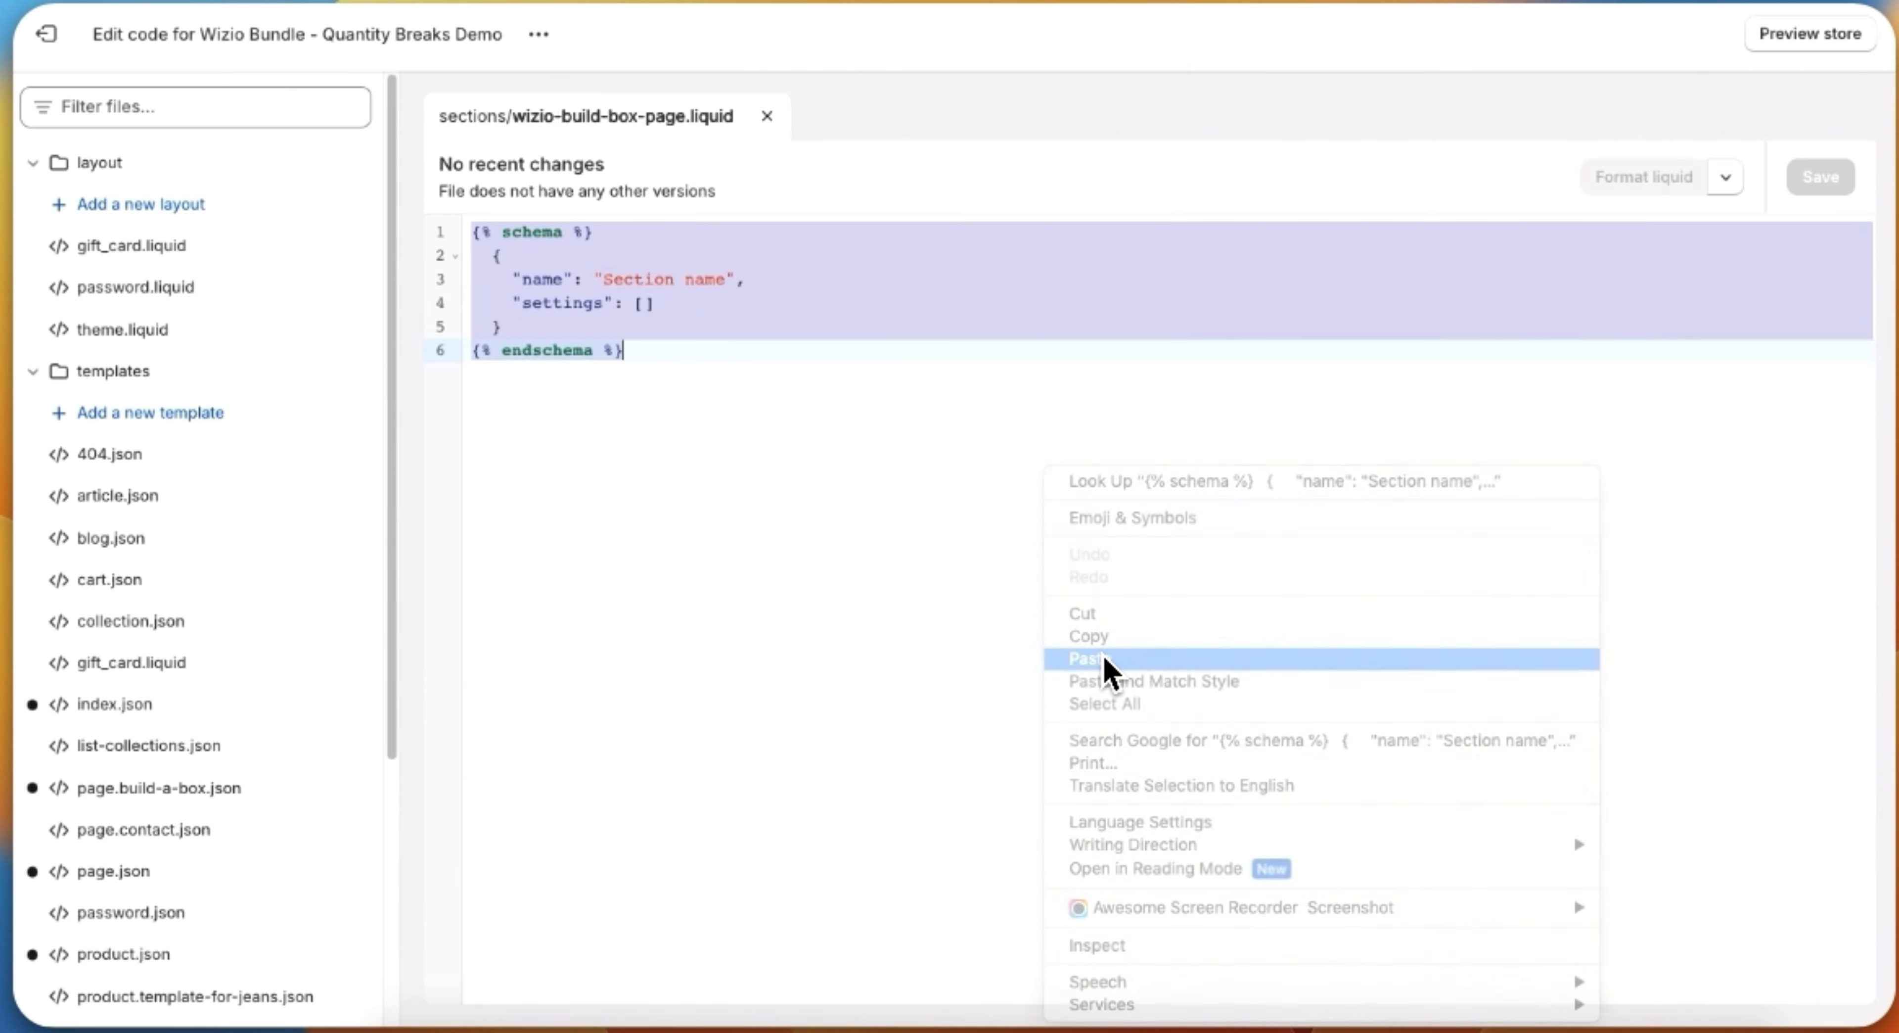
left_click(1102, 658)
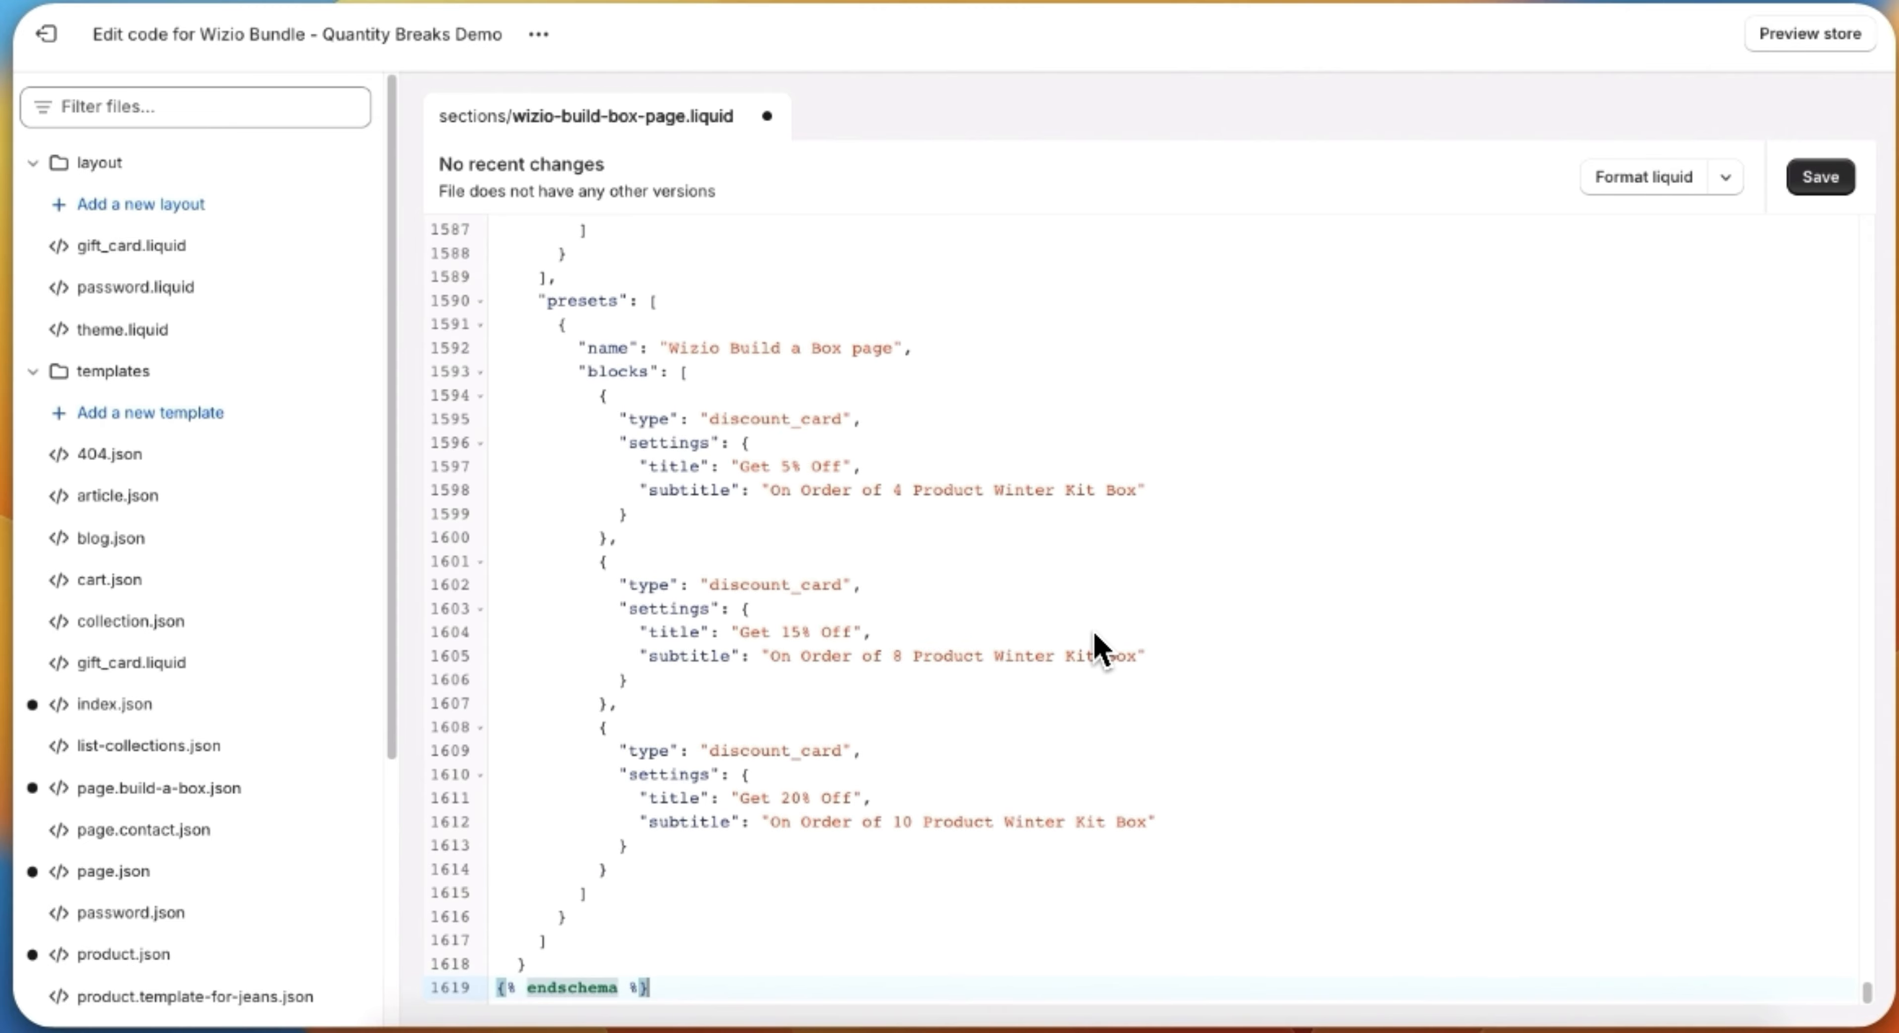
scroll(1098, 648, "up", 15)
scroll(1150, 605, "down", 4)
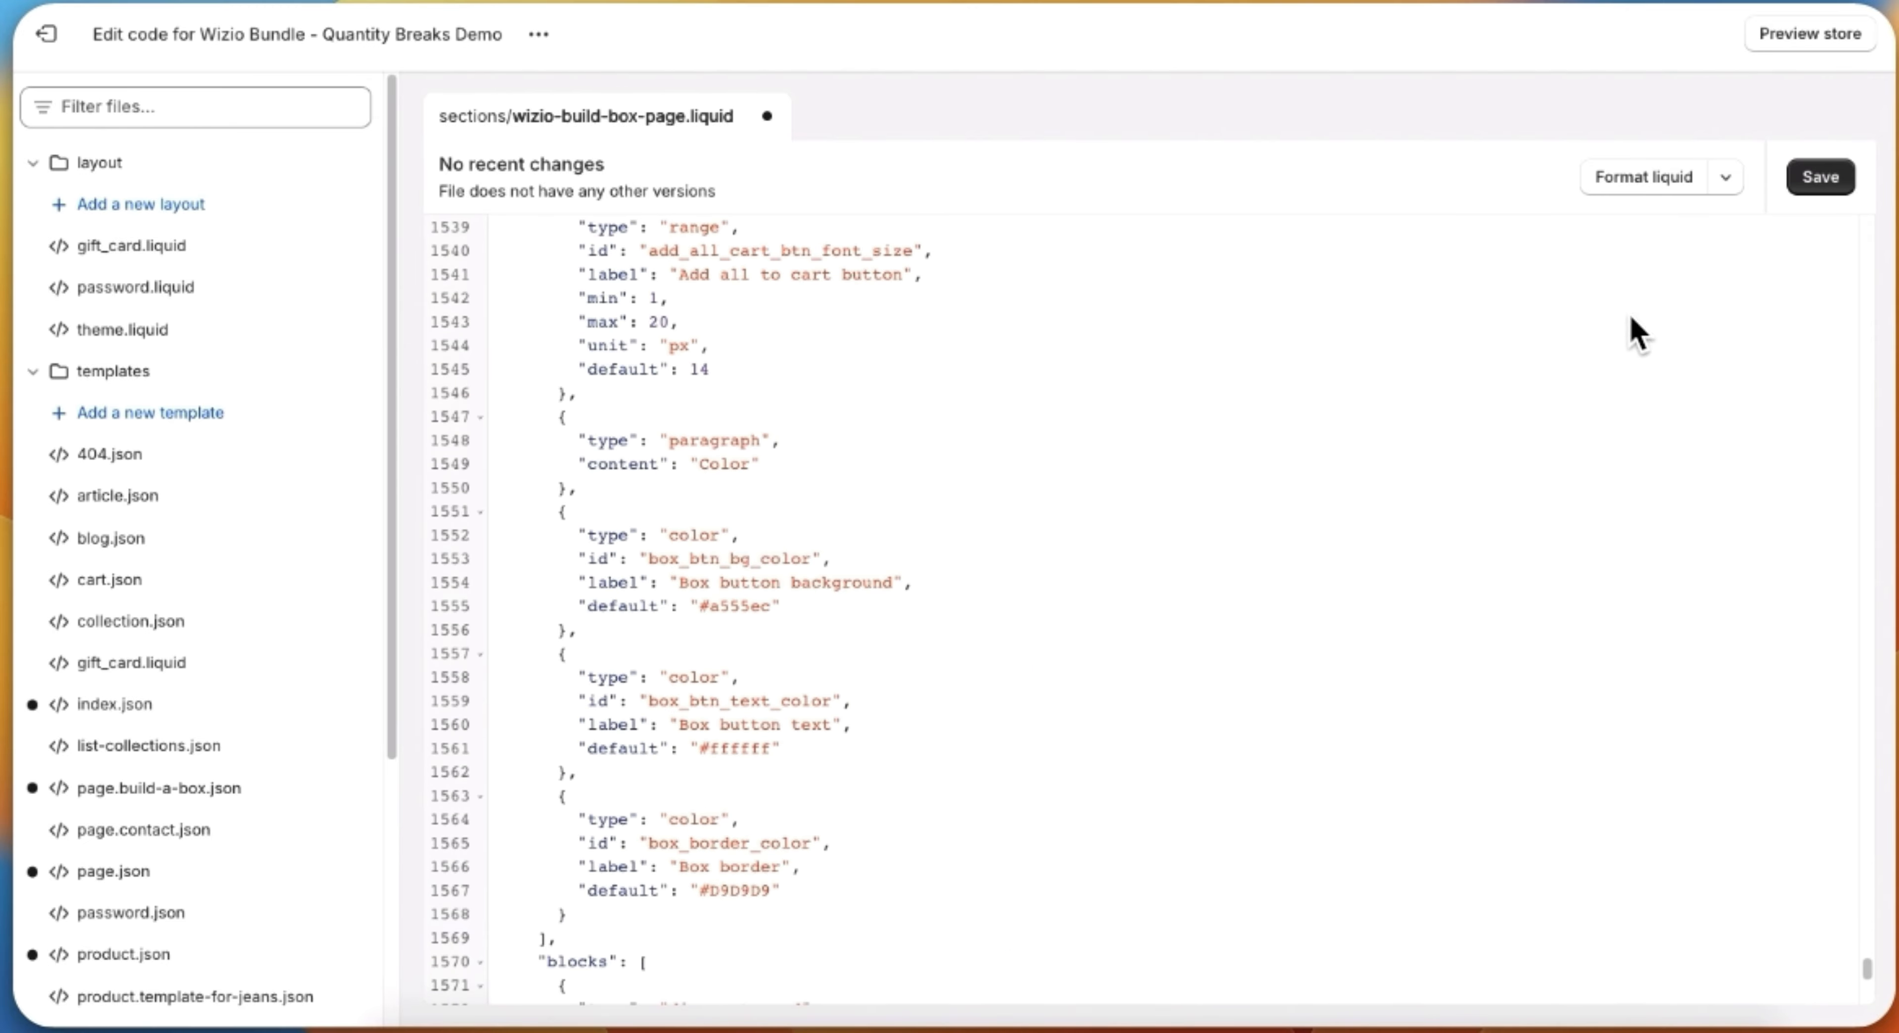
left_click(1821, 178)
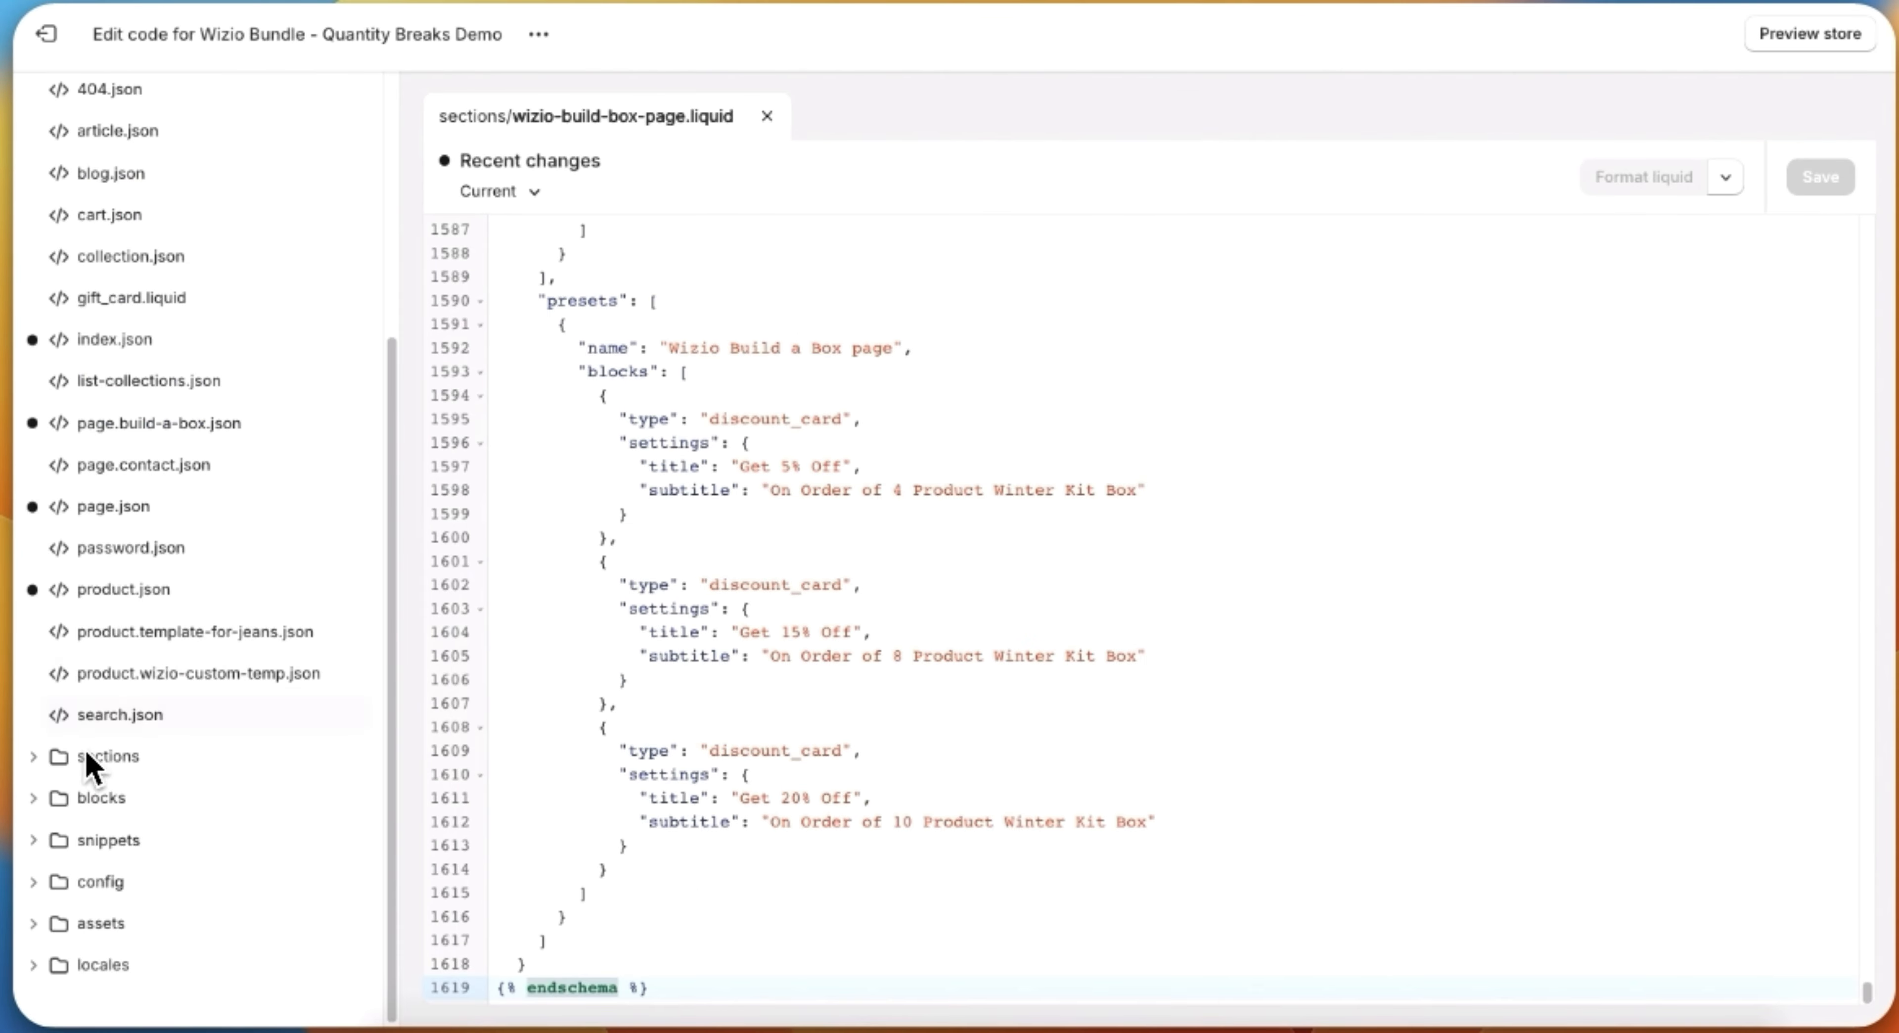
Step: Create a blank CSS asset file named wizio-style in the theme's assets folder
left_click(111, 923)
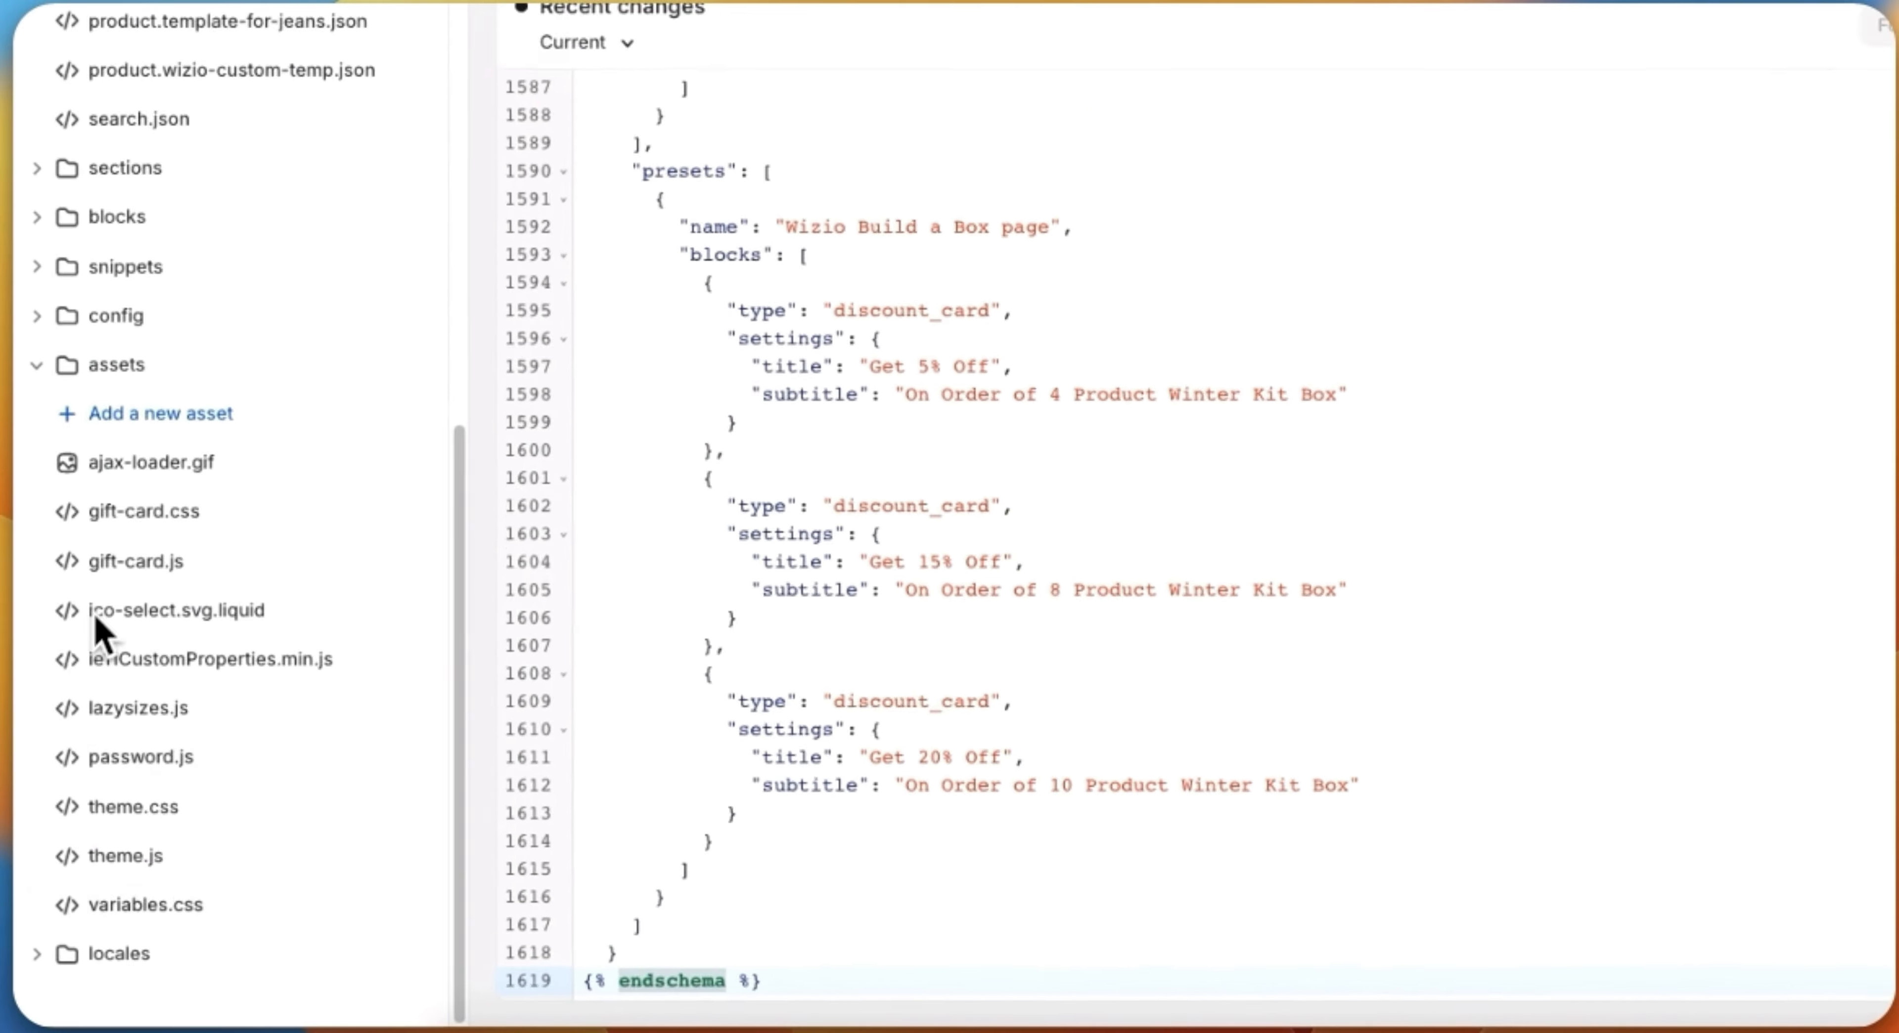
left_click(266, 415)
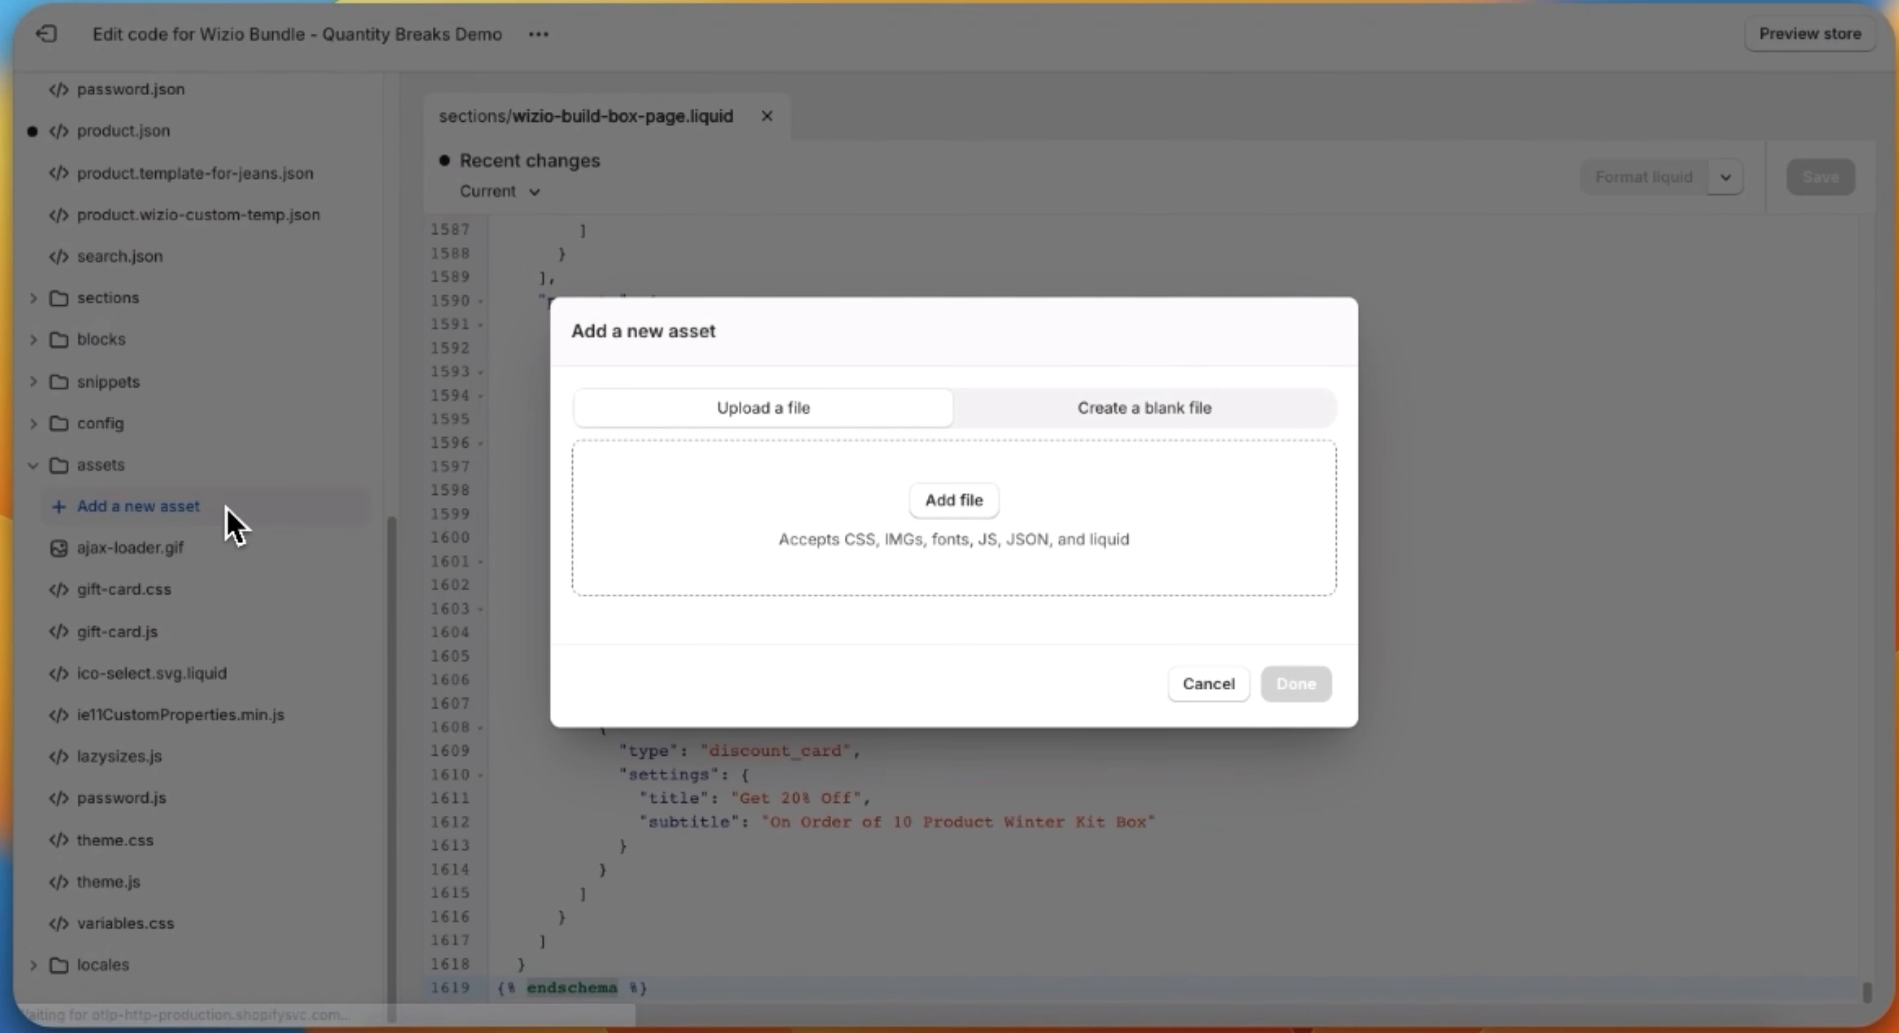
left_click(1148, 433)
left_click(666, 587)
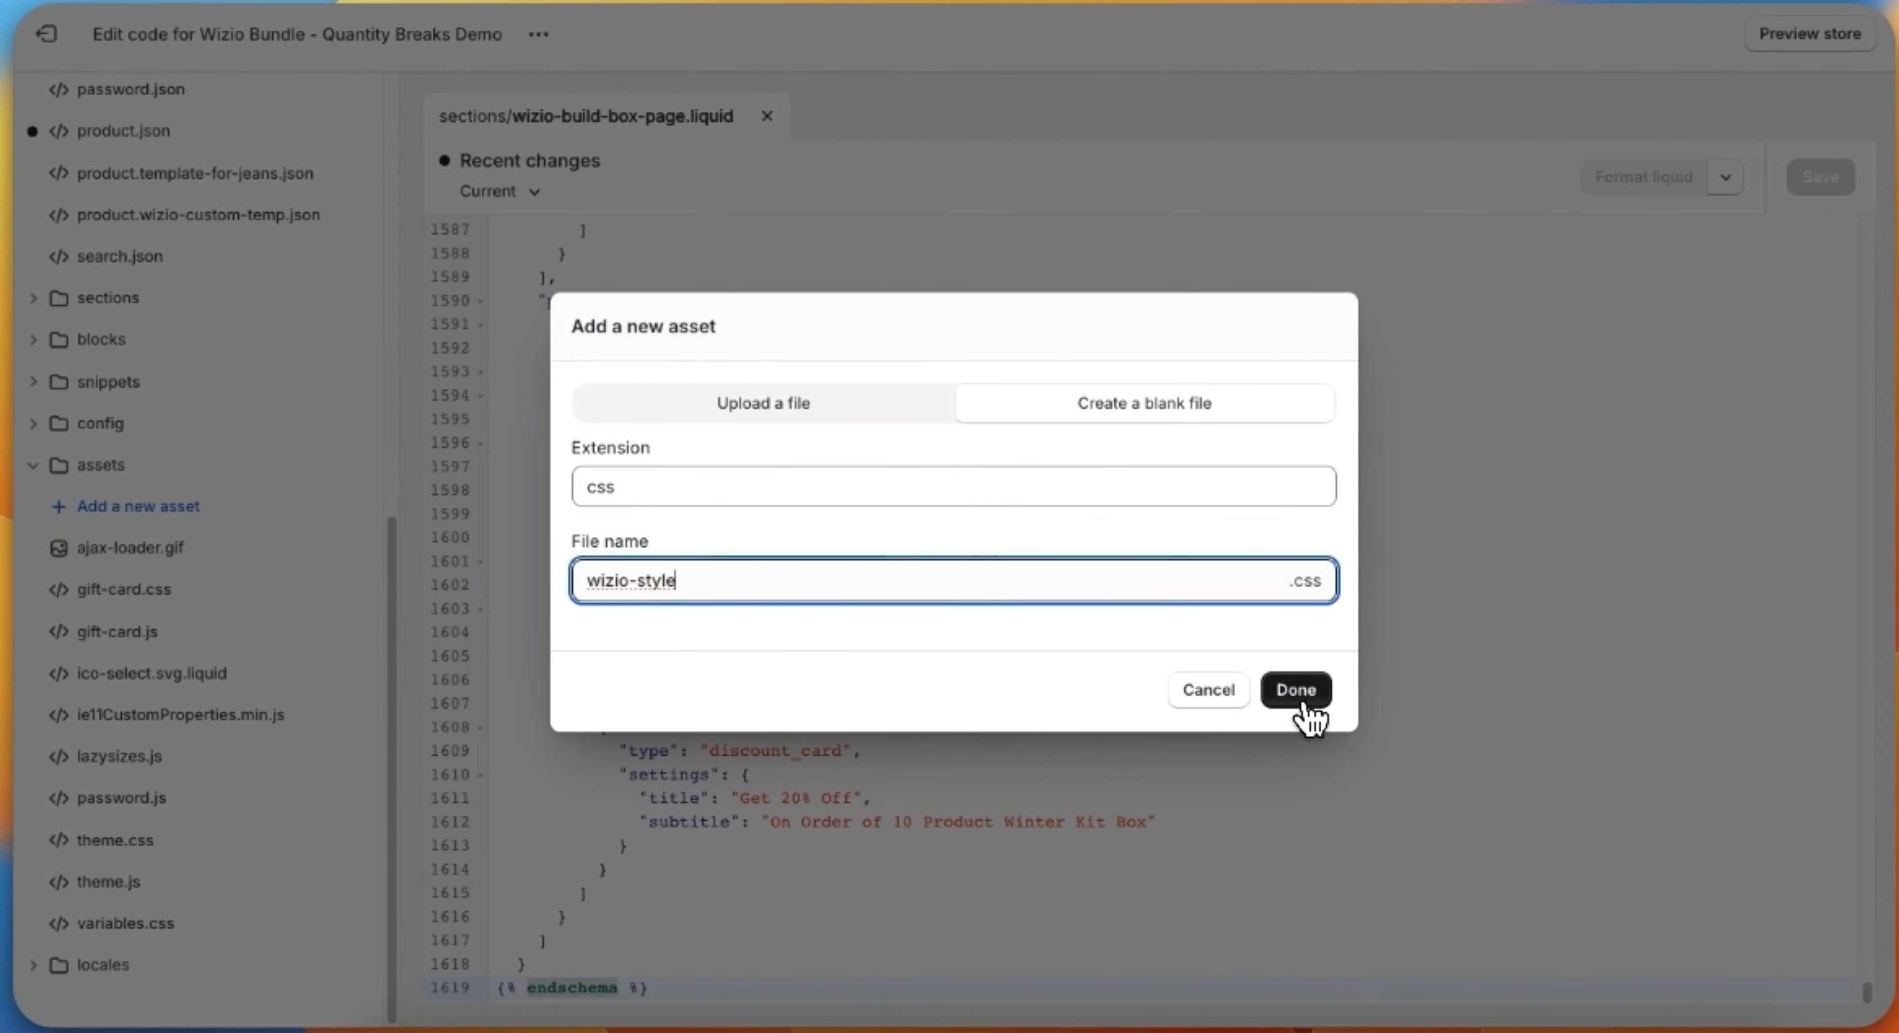
left_click(1300, 699)
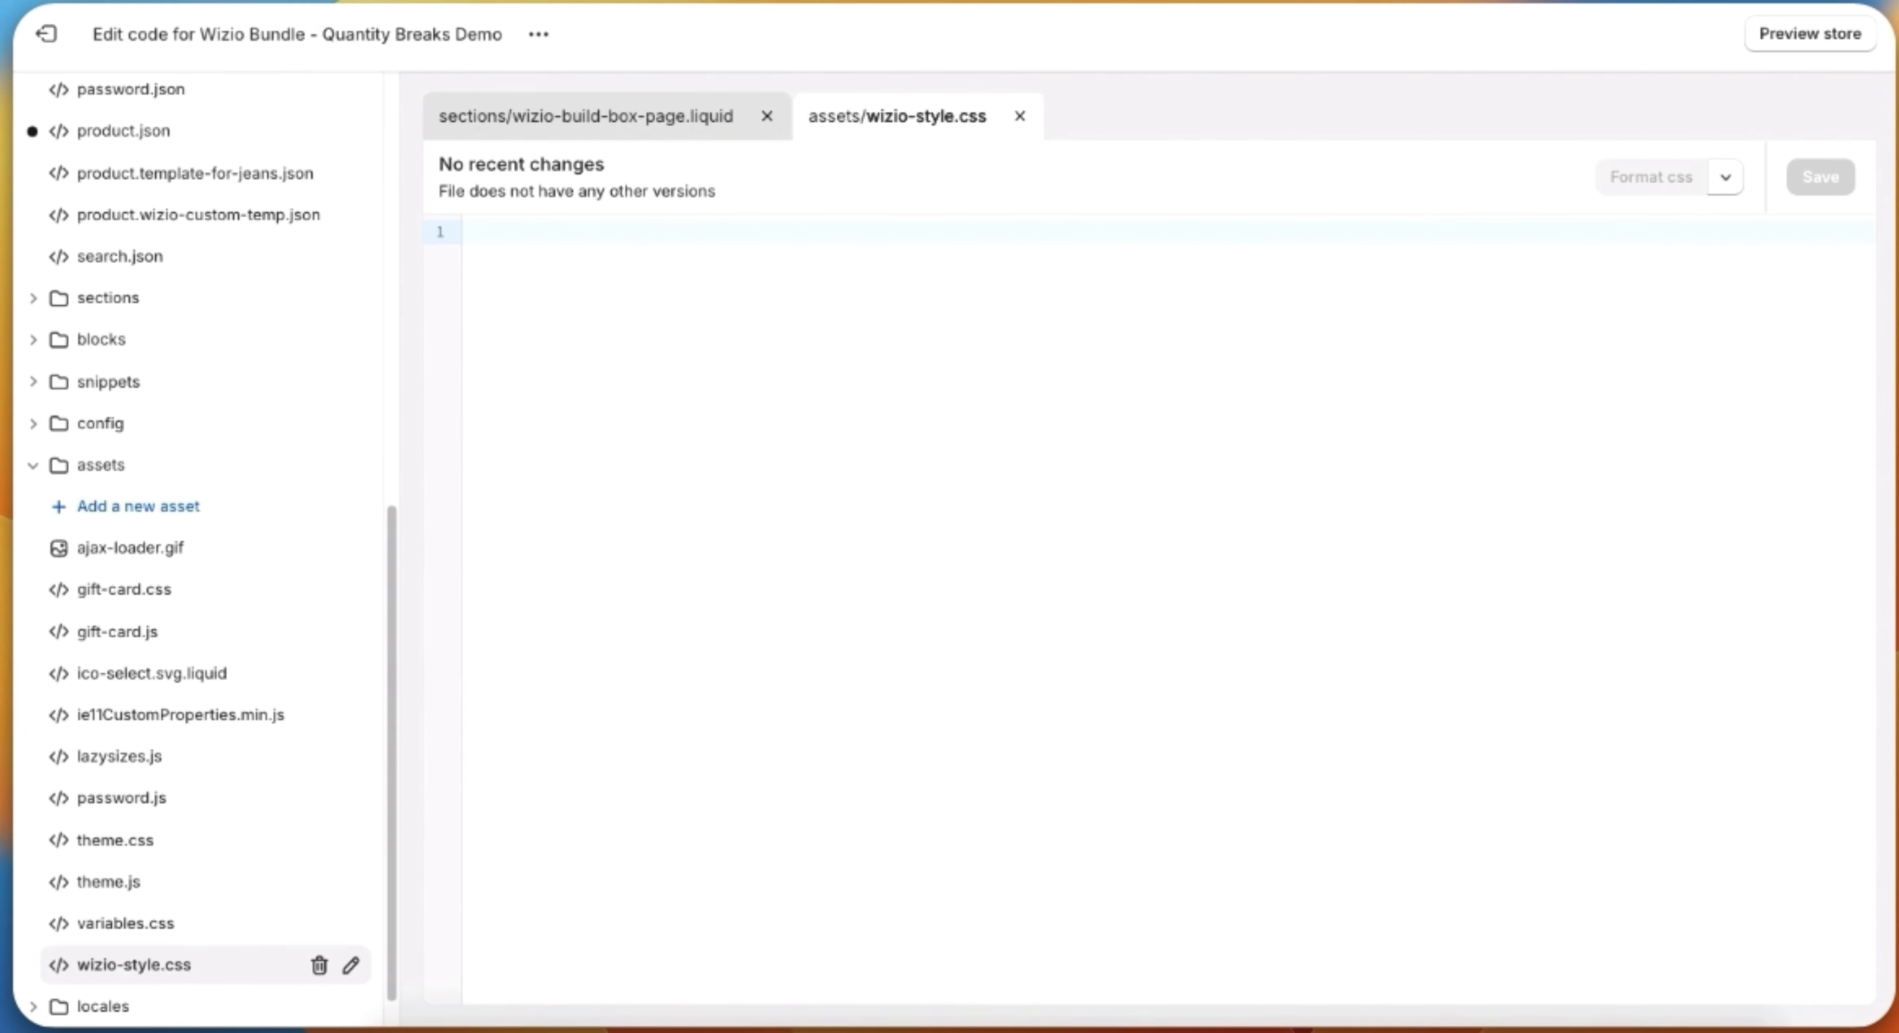
Step: Open the downloaded file wizio-style (1) copy.css and copy all of its code
key("super+o")
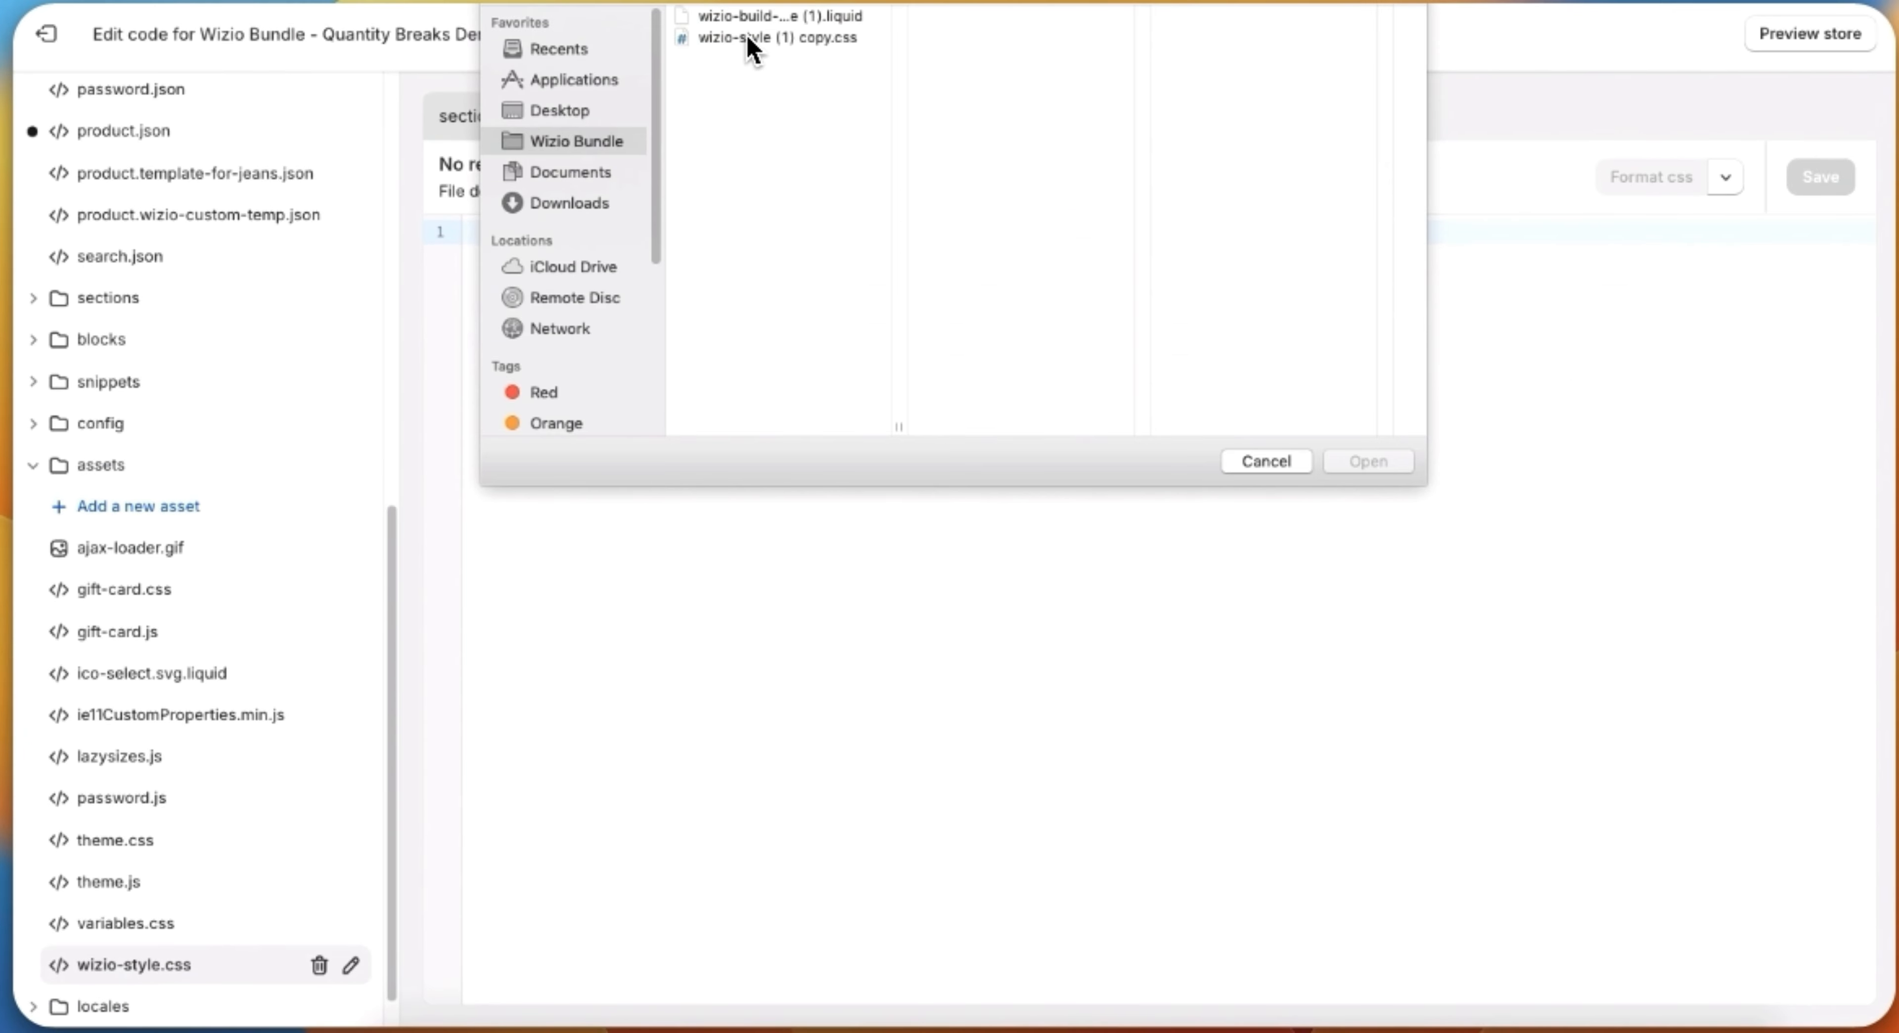
left_click(752, 38)
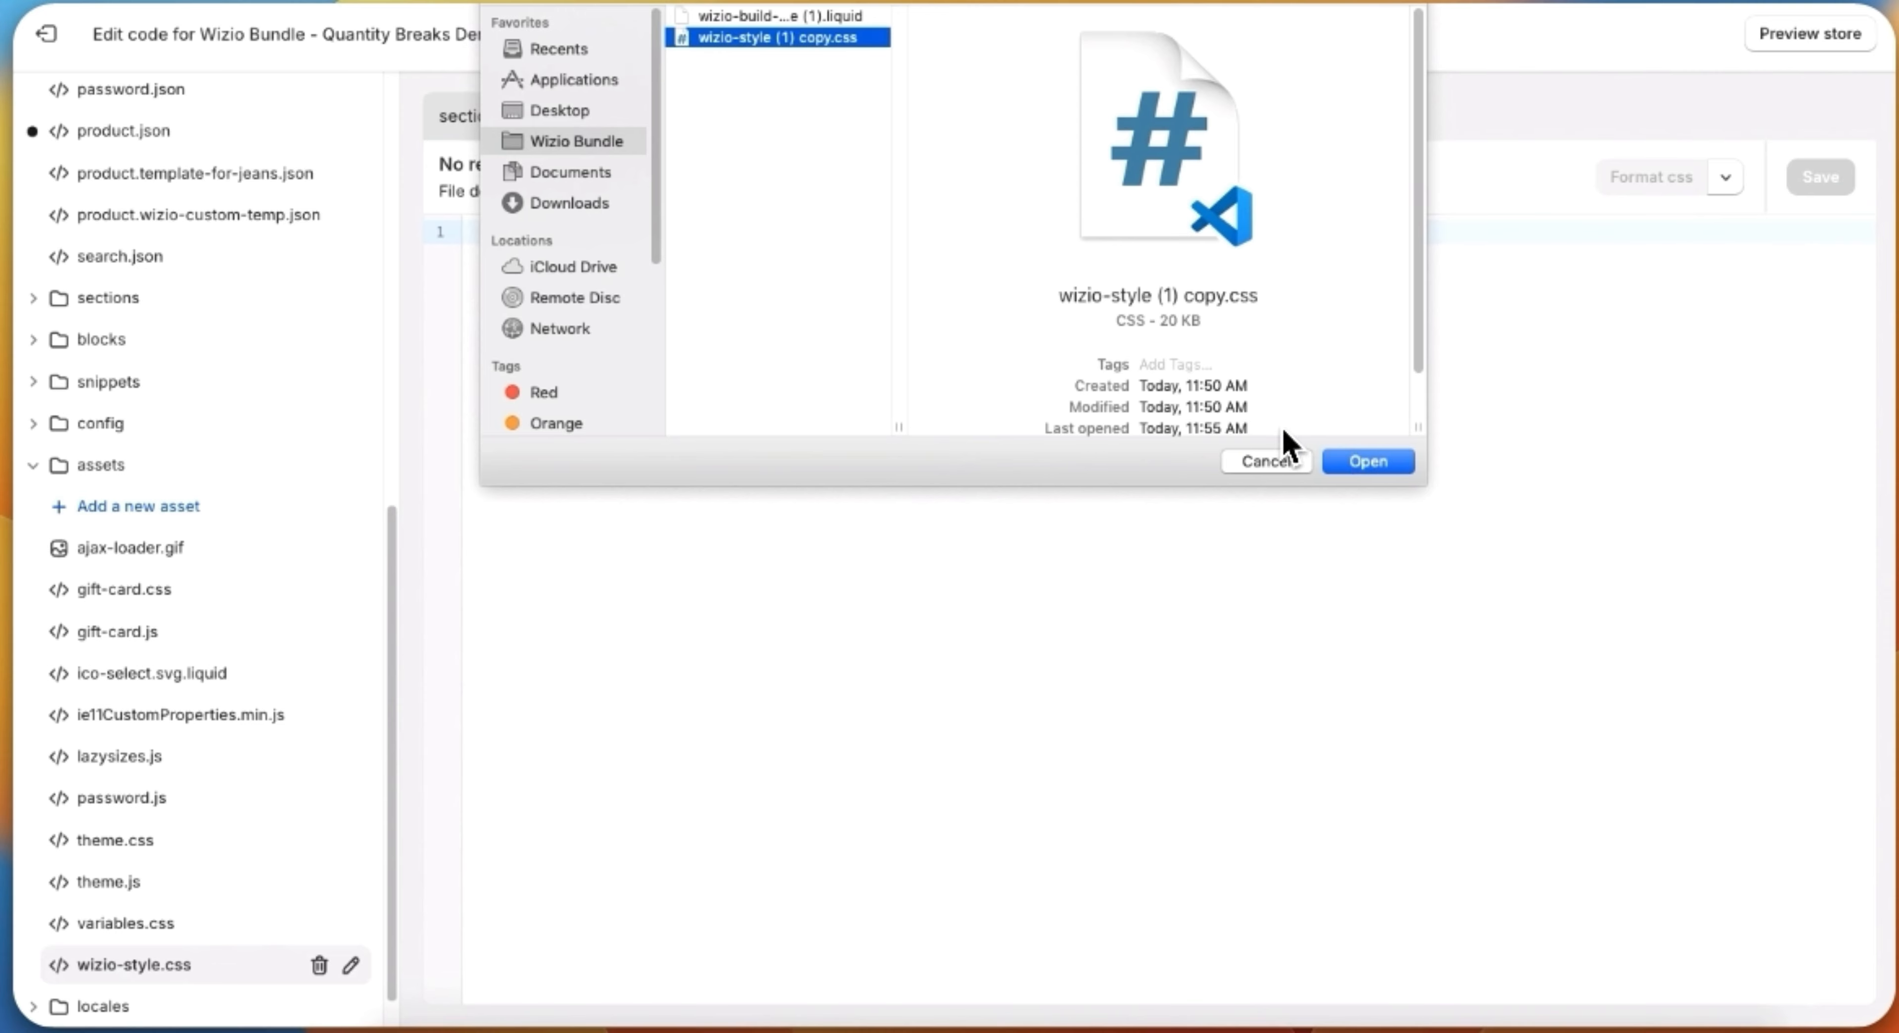
left_click(1367, 461)
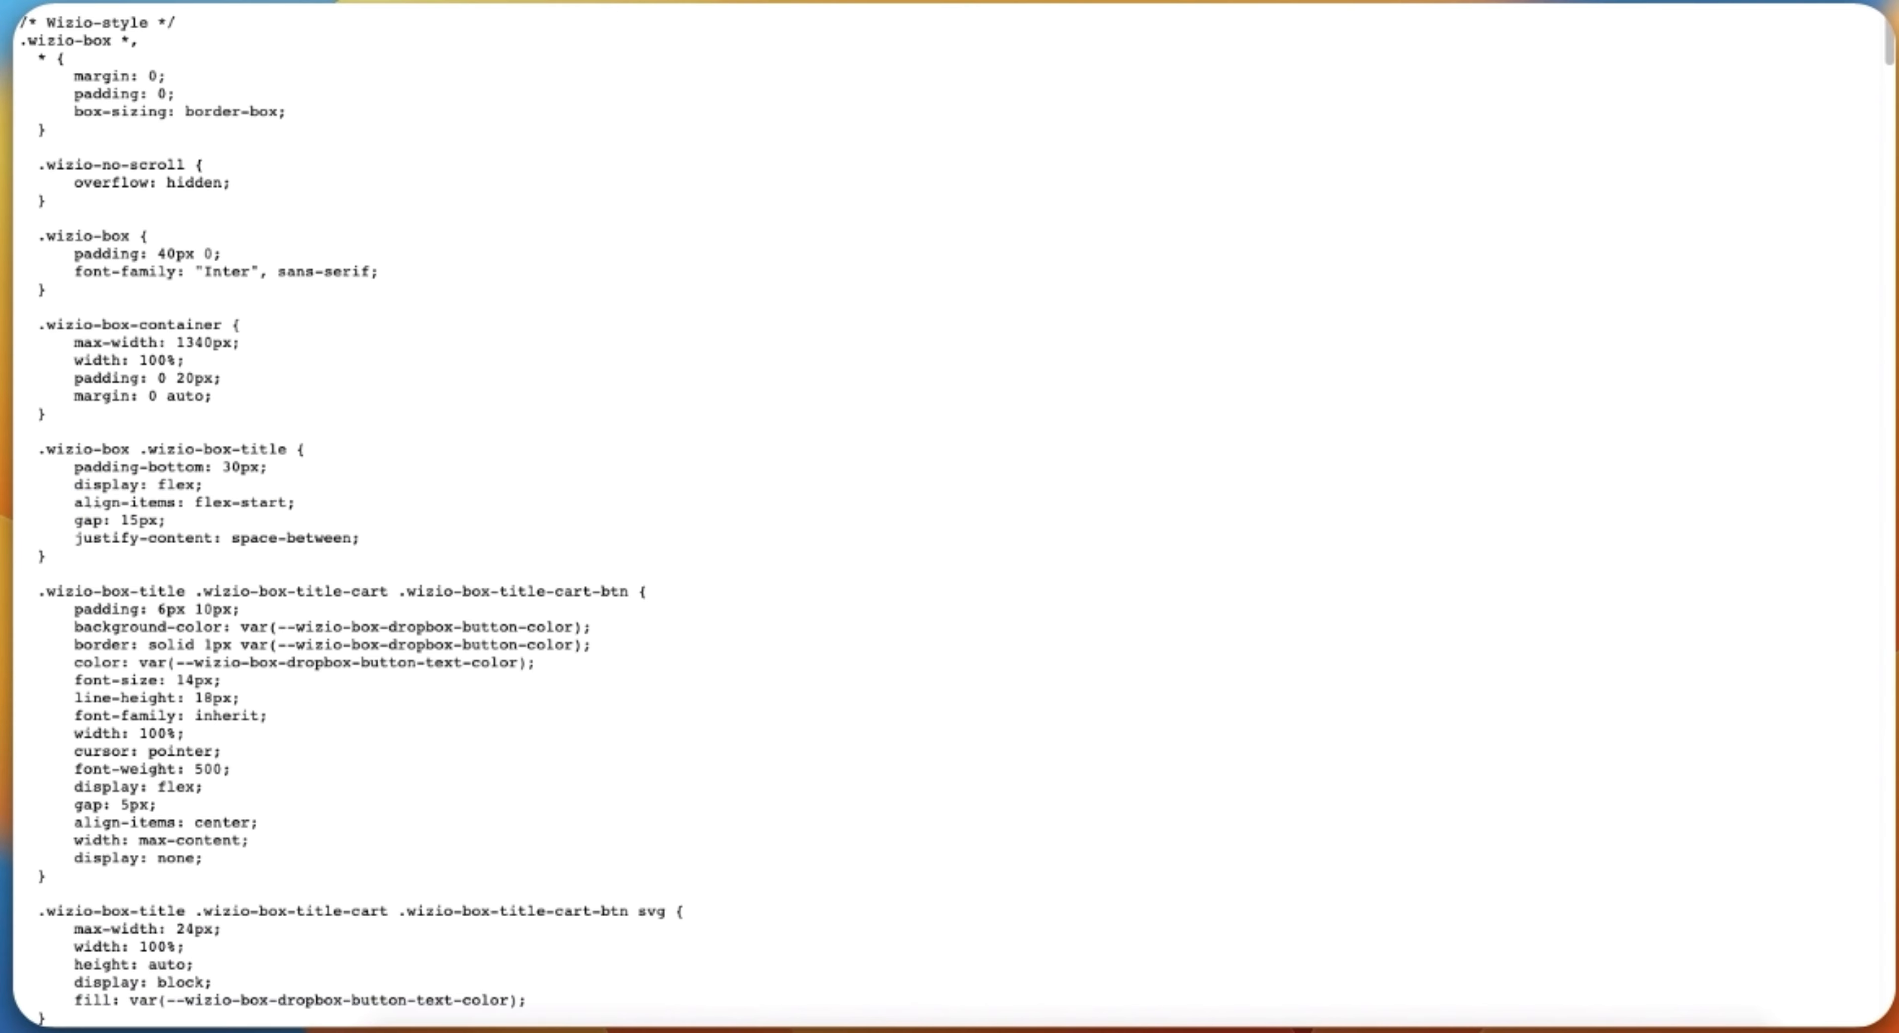
key("super+a")
right_click(1052, 437)
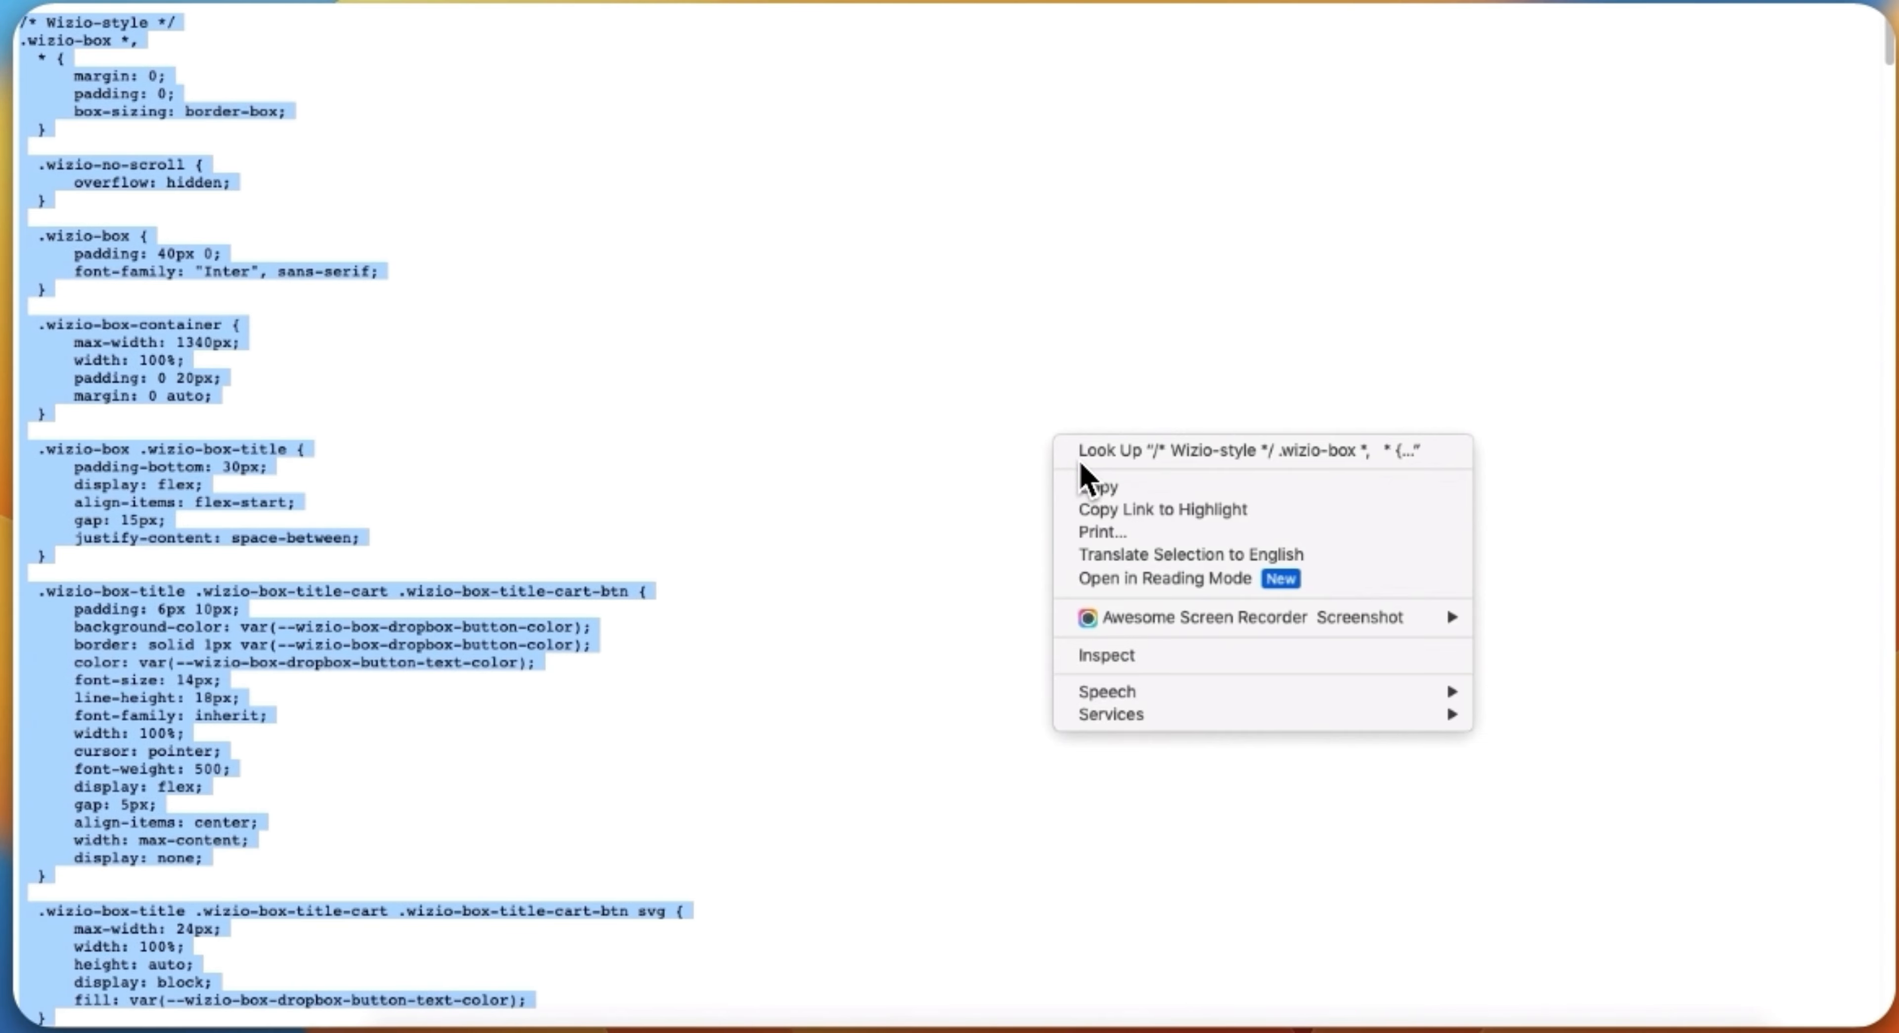
left_click(1115, 478)
Step: Paste the copied styles into the empty wizio-style.css asset in the theme's code editor and save the file
key("super+Tab")
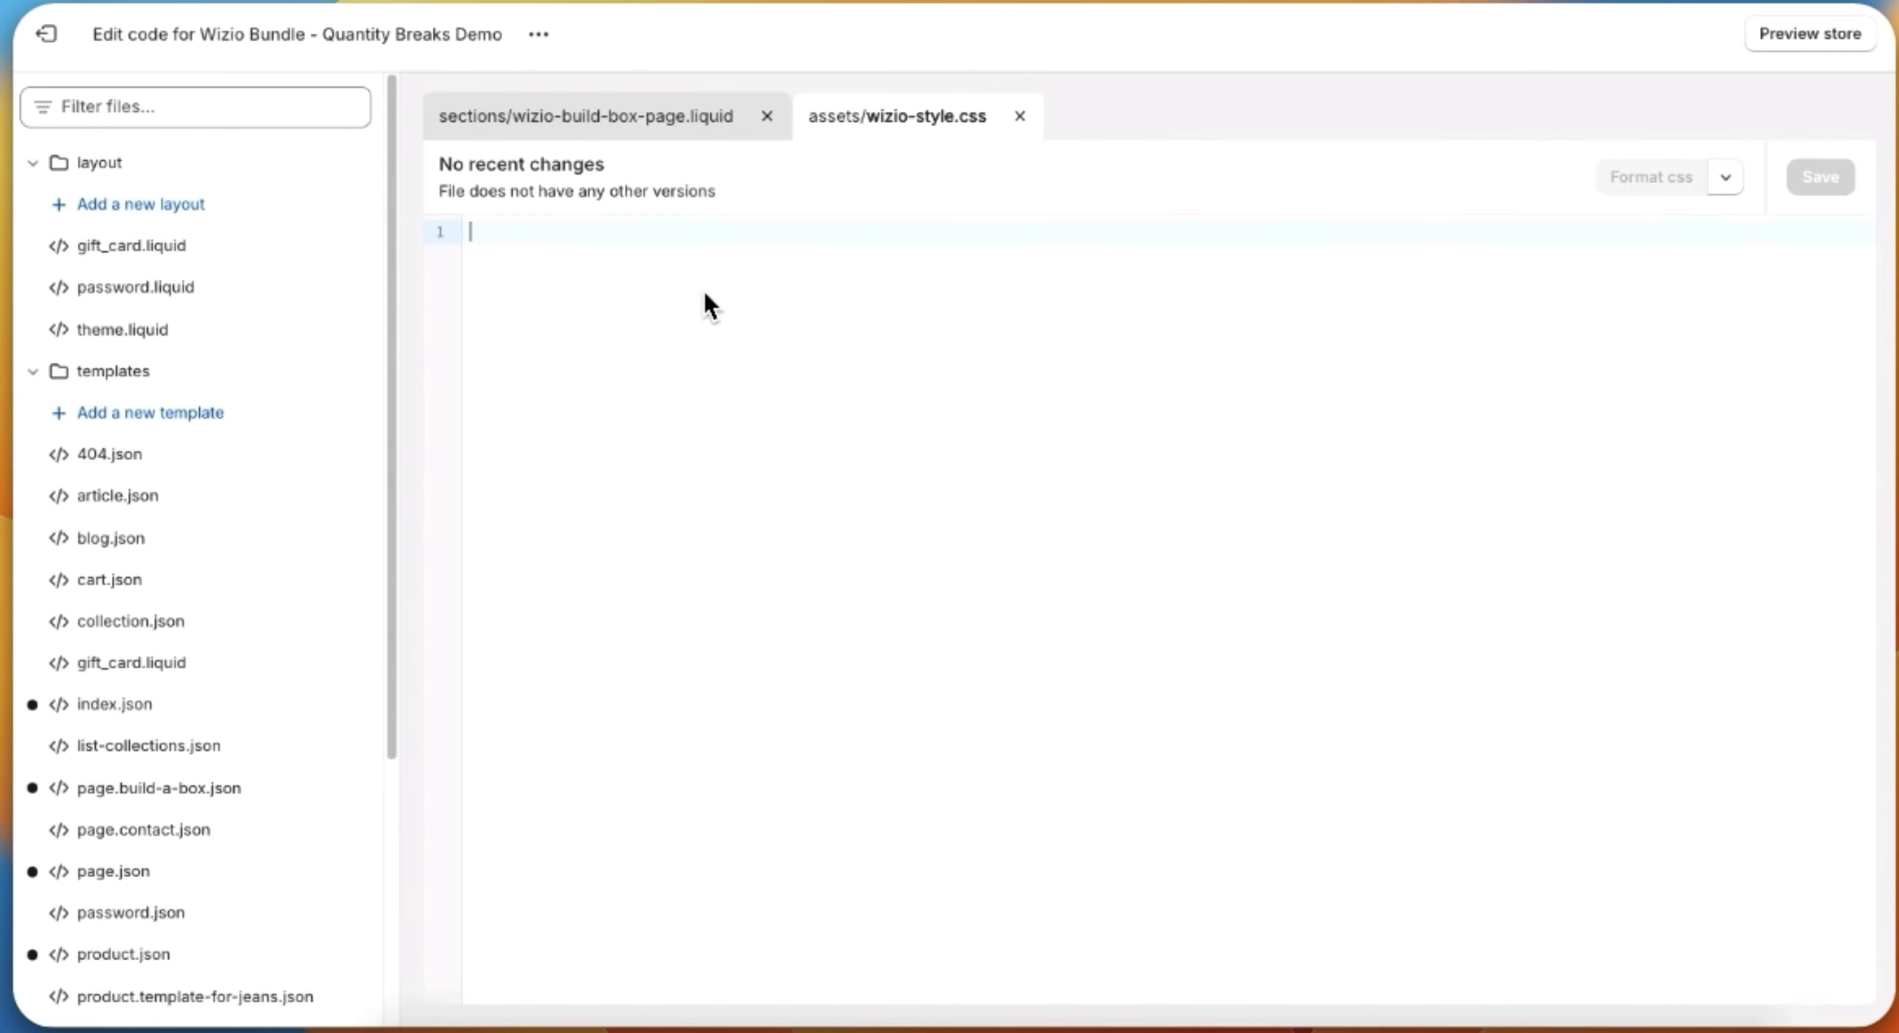
right_click(640, 345)
left_click(684, 500)
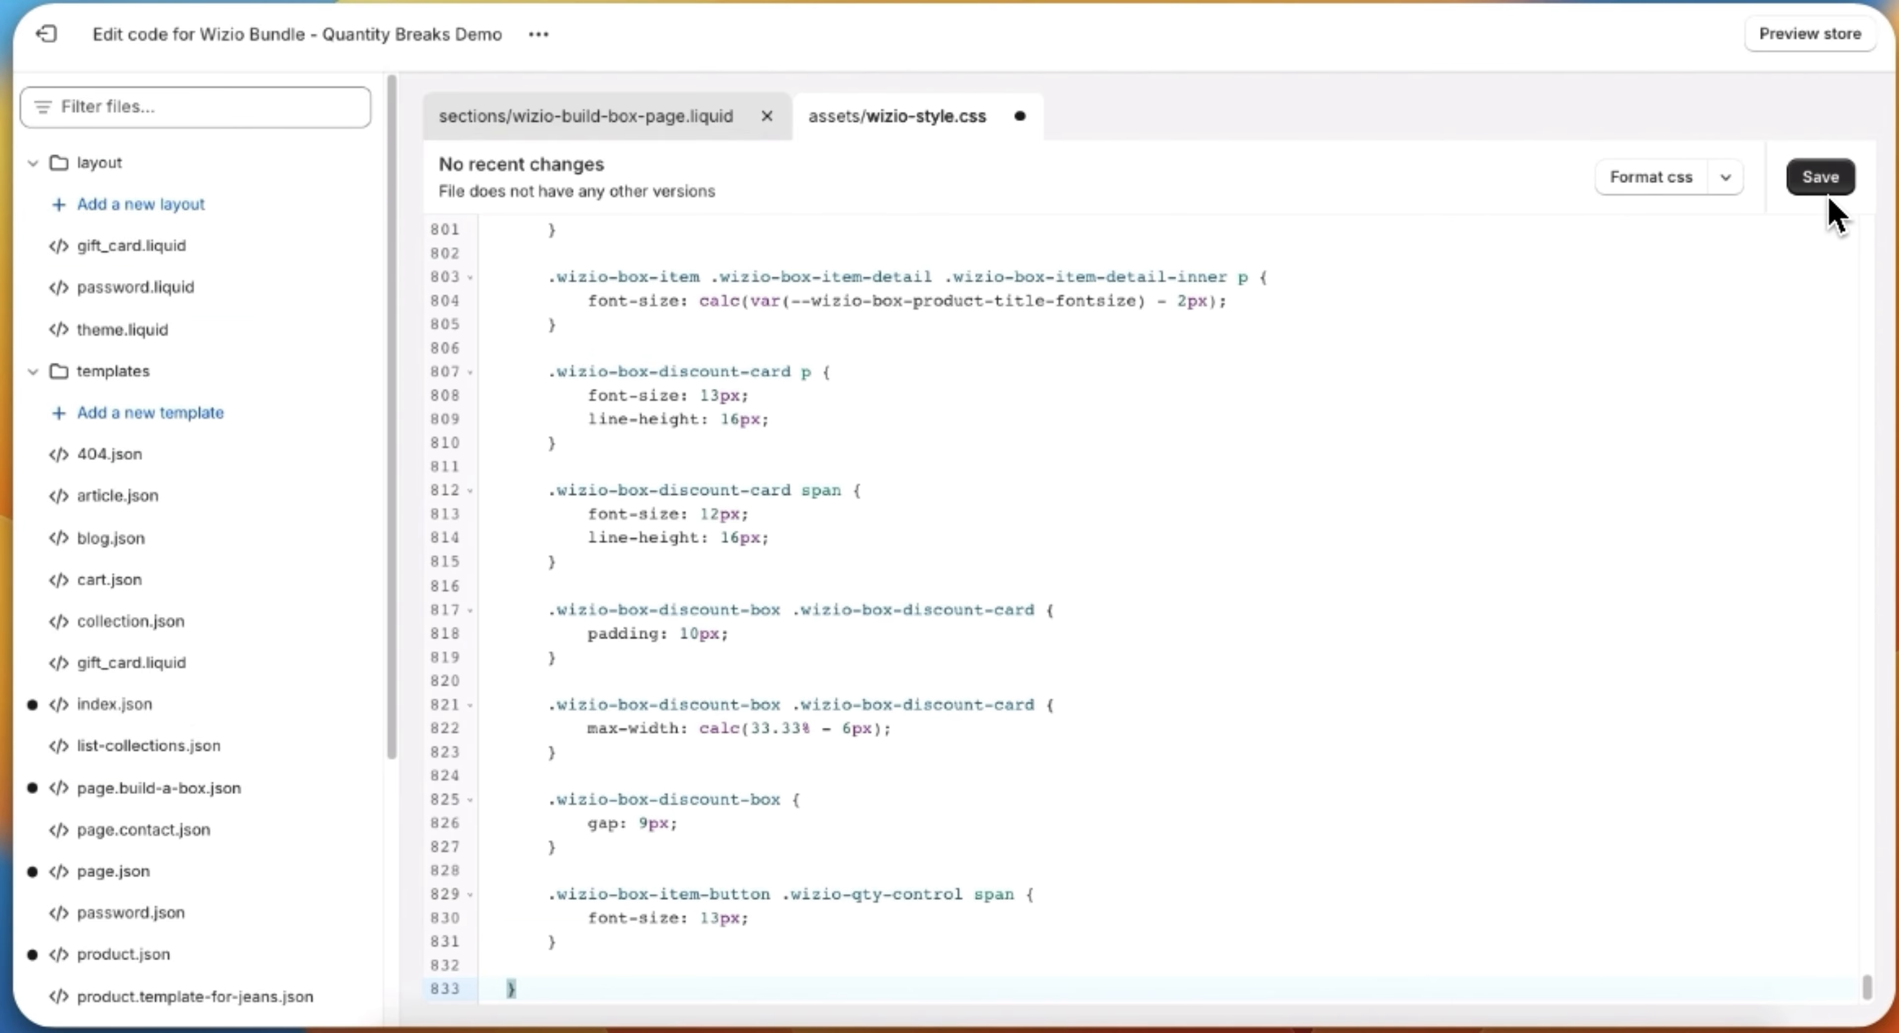
left_click(1821, 180)
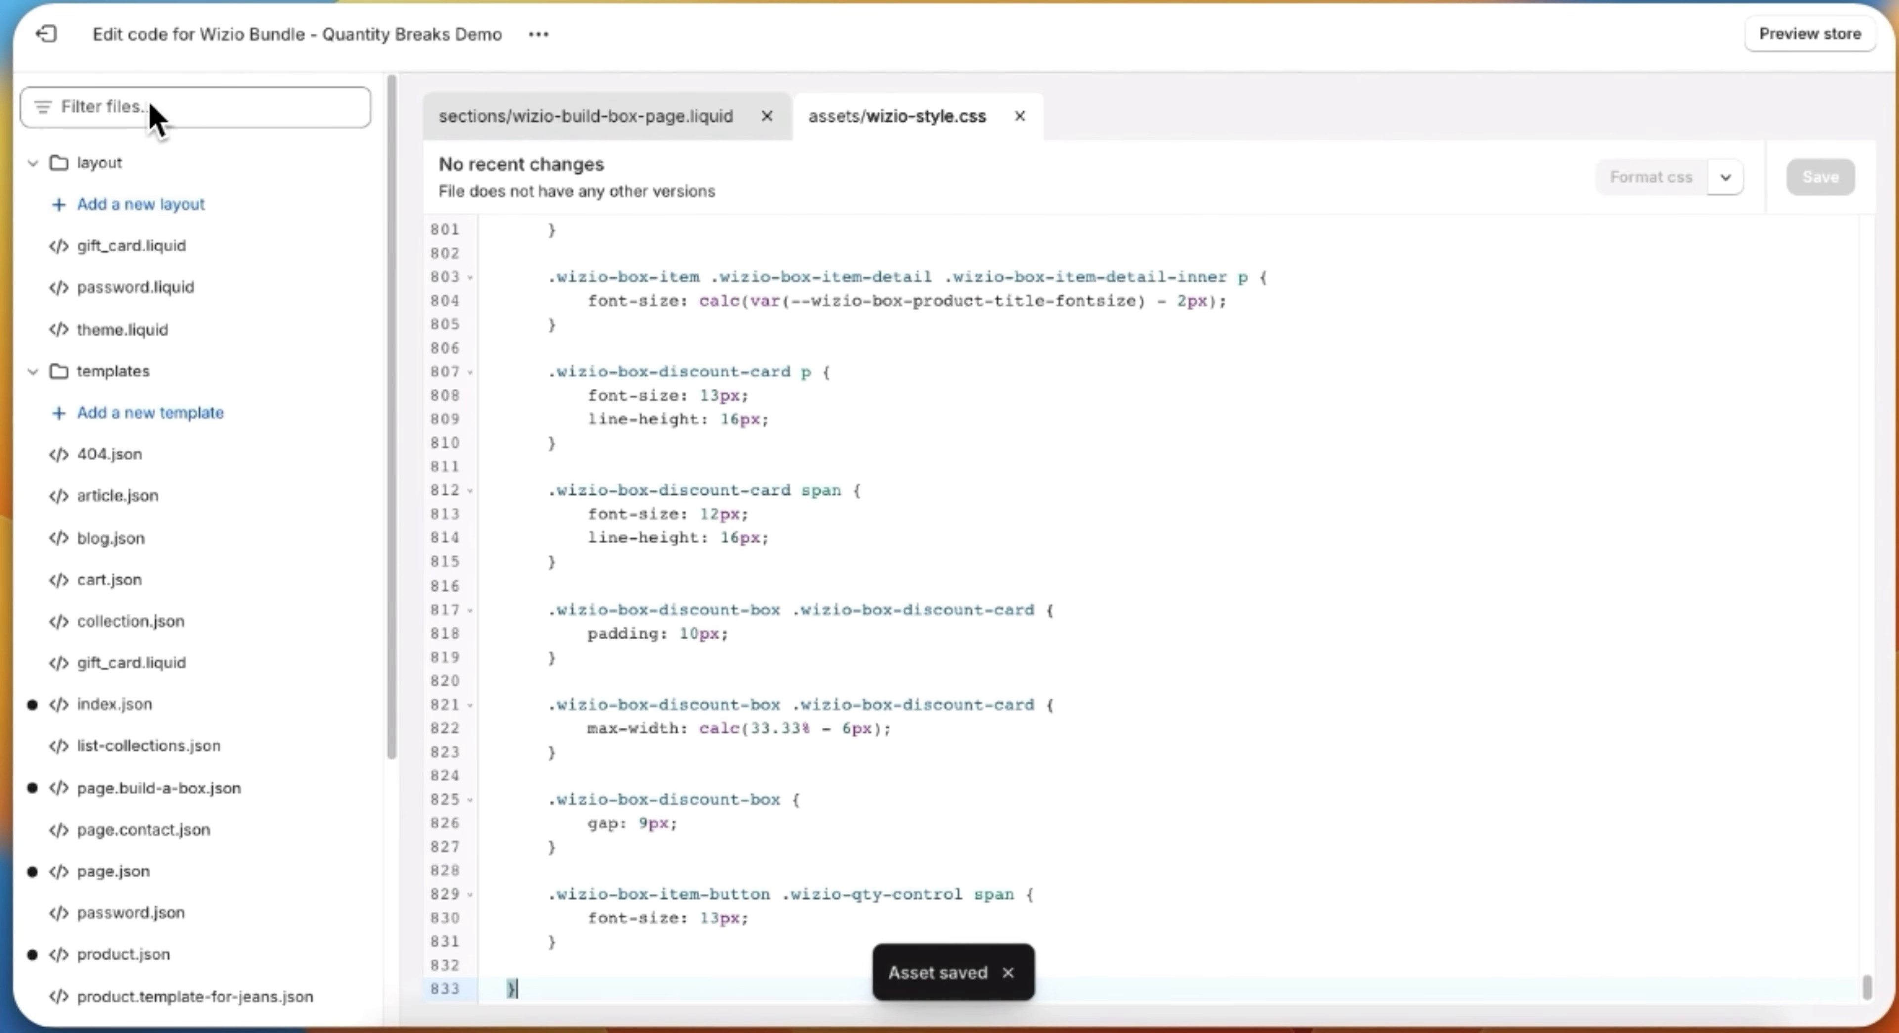
Step: Leave the code editor and open the current theme, Wizio Bundle - Quantity Breaks Demo, for customizing
left_click(45, 43)
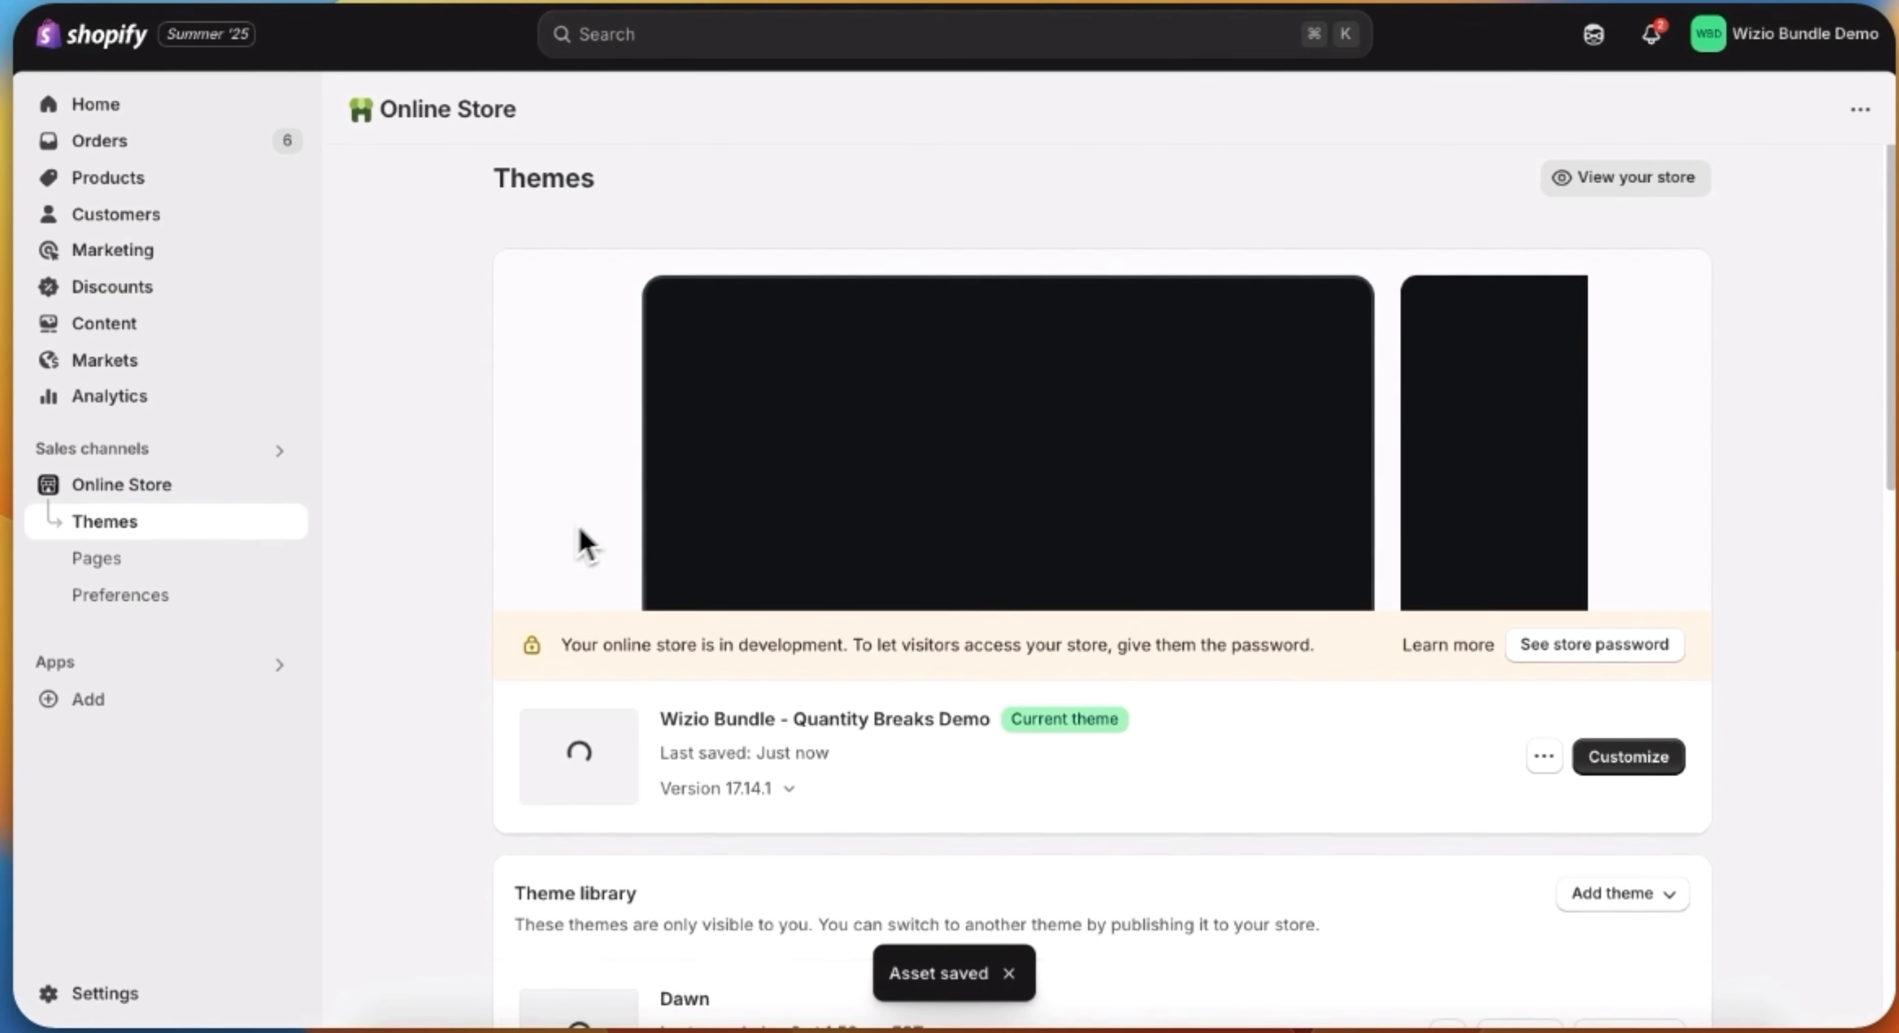
scroll(1758, 764, "down", 7)
scroll(1755, 738, "up", 3)
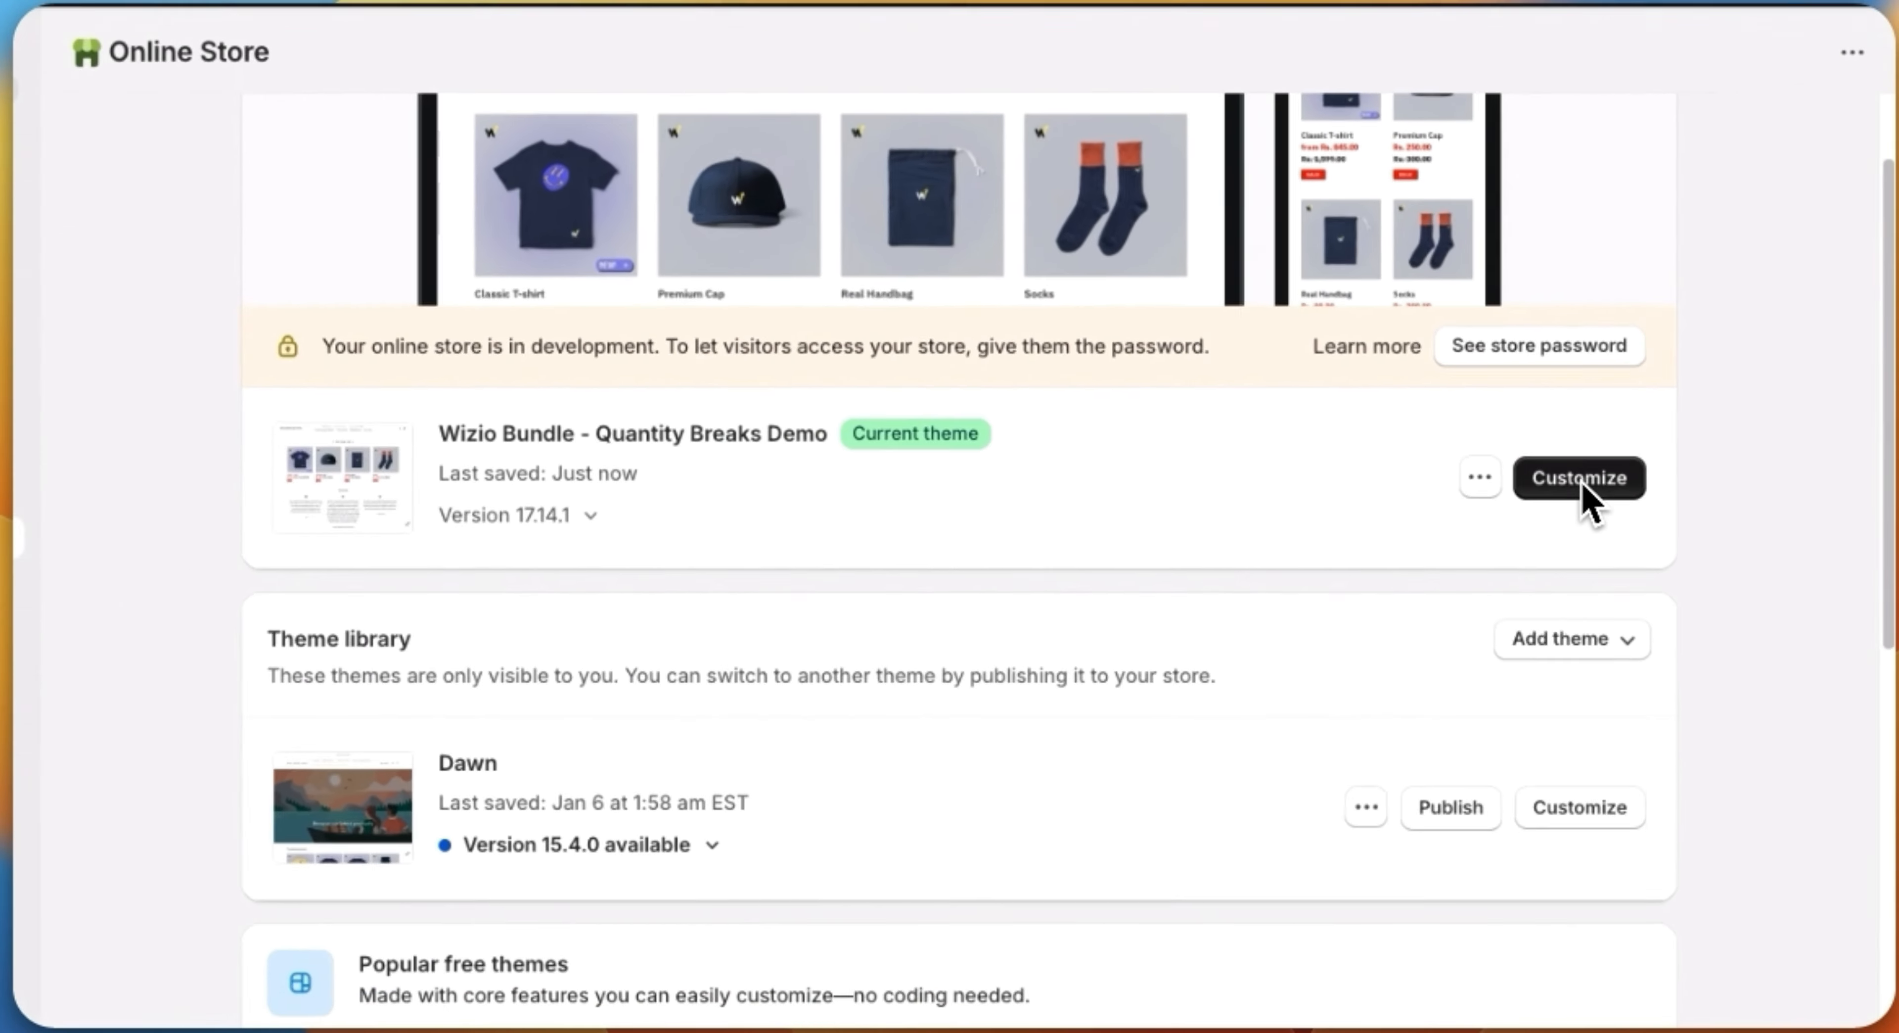
left_click(1581, 479)
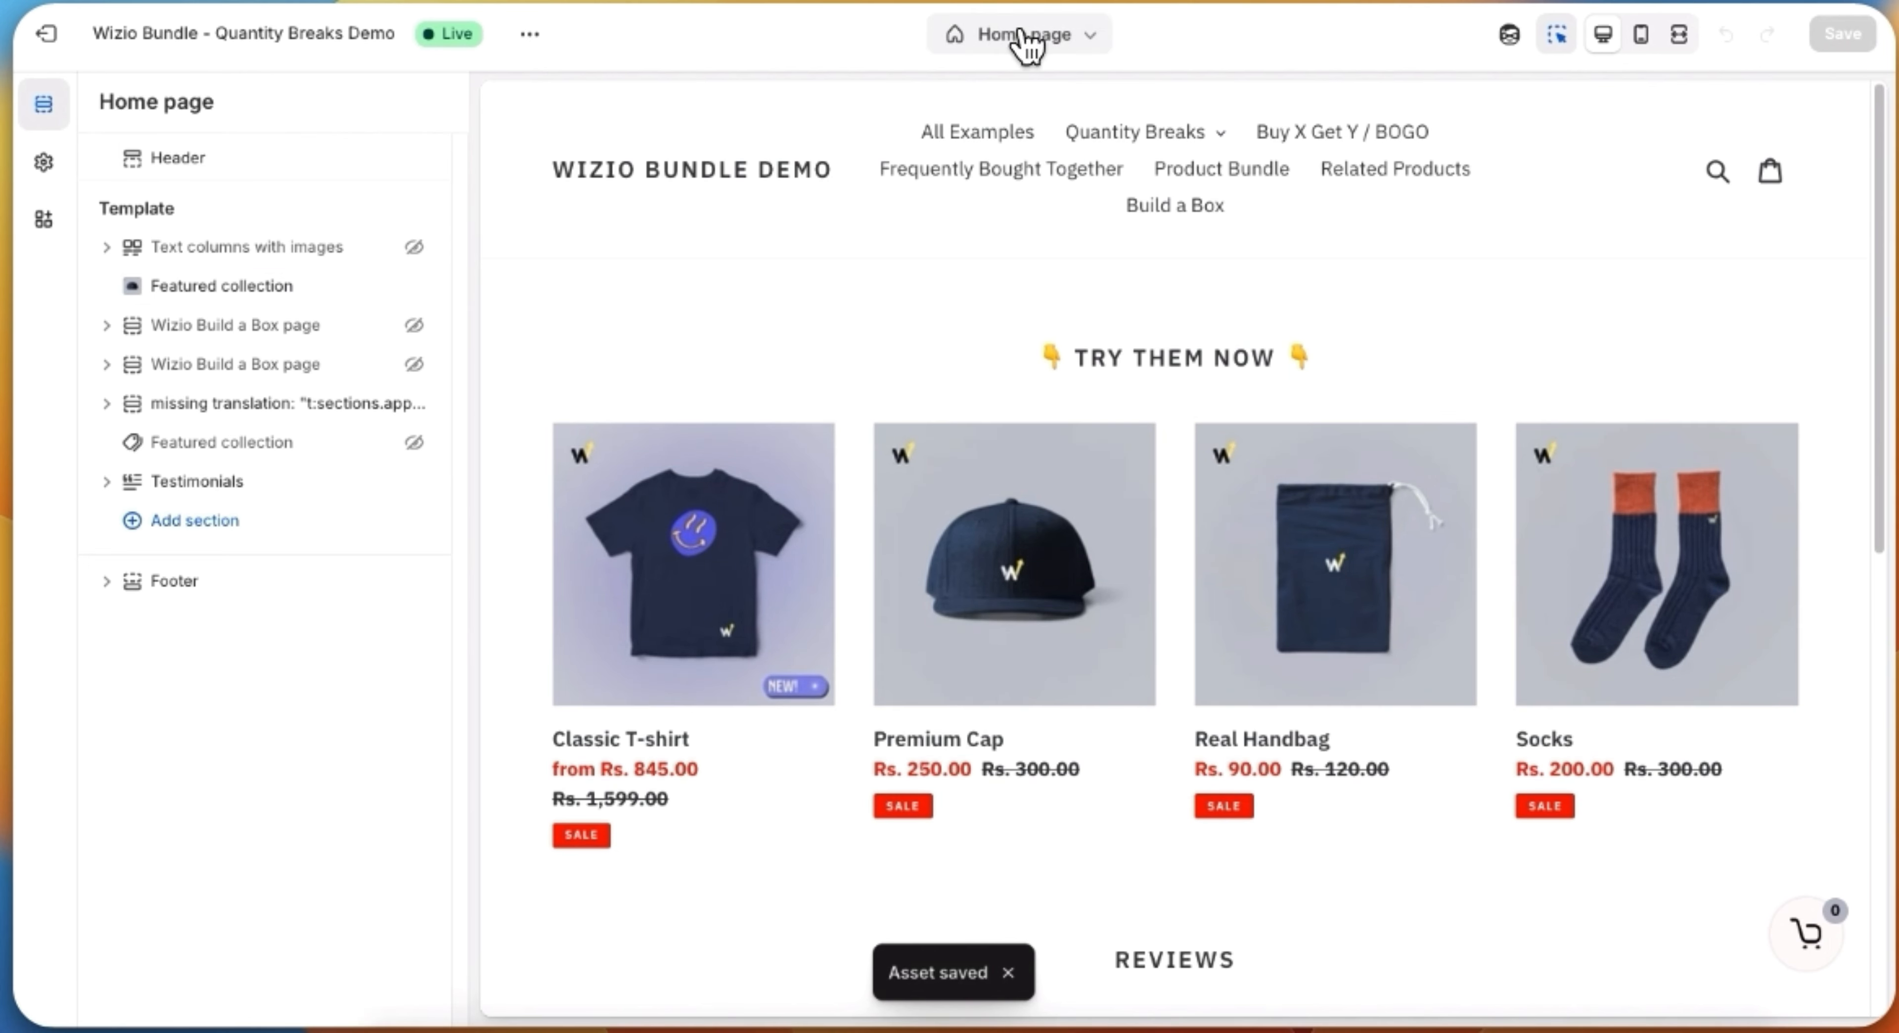
Step: Create a page template named build-a-box based on Default page and add the Wizio Build a Box page section to it
left_click(1091, 51)
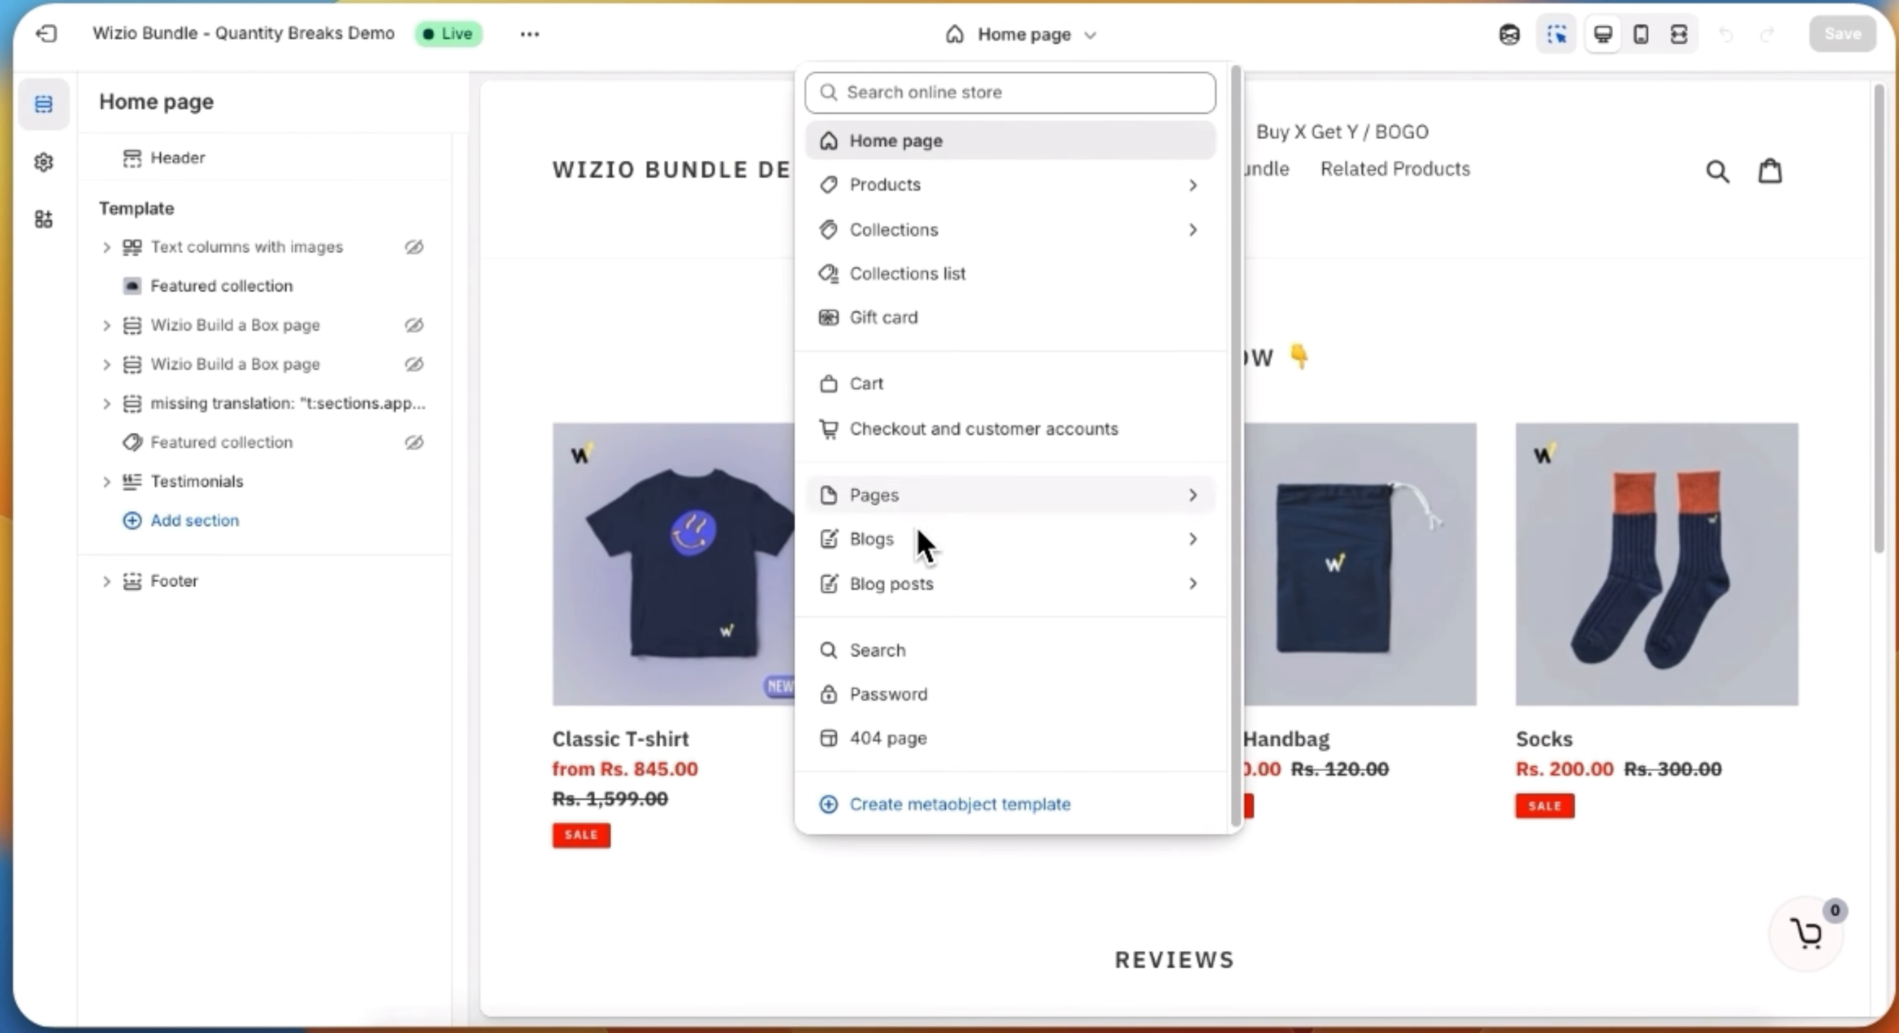
left_click(874, 495)
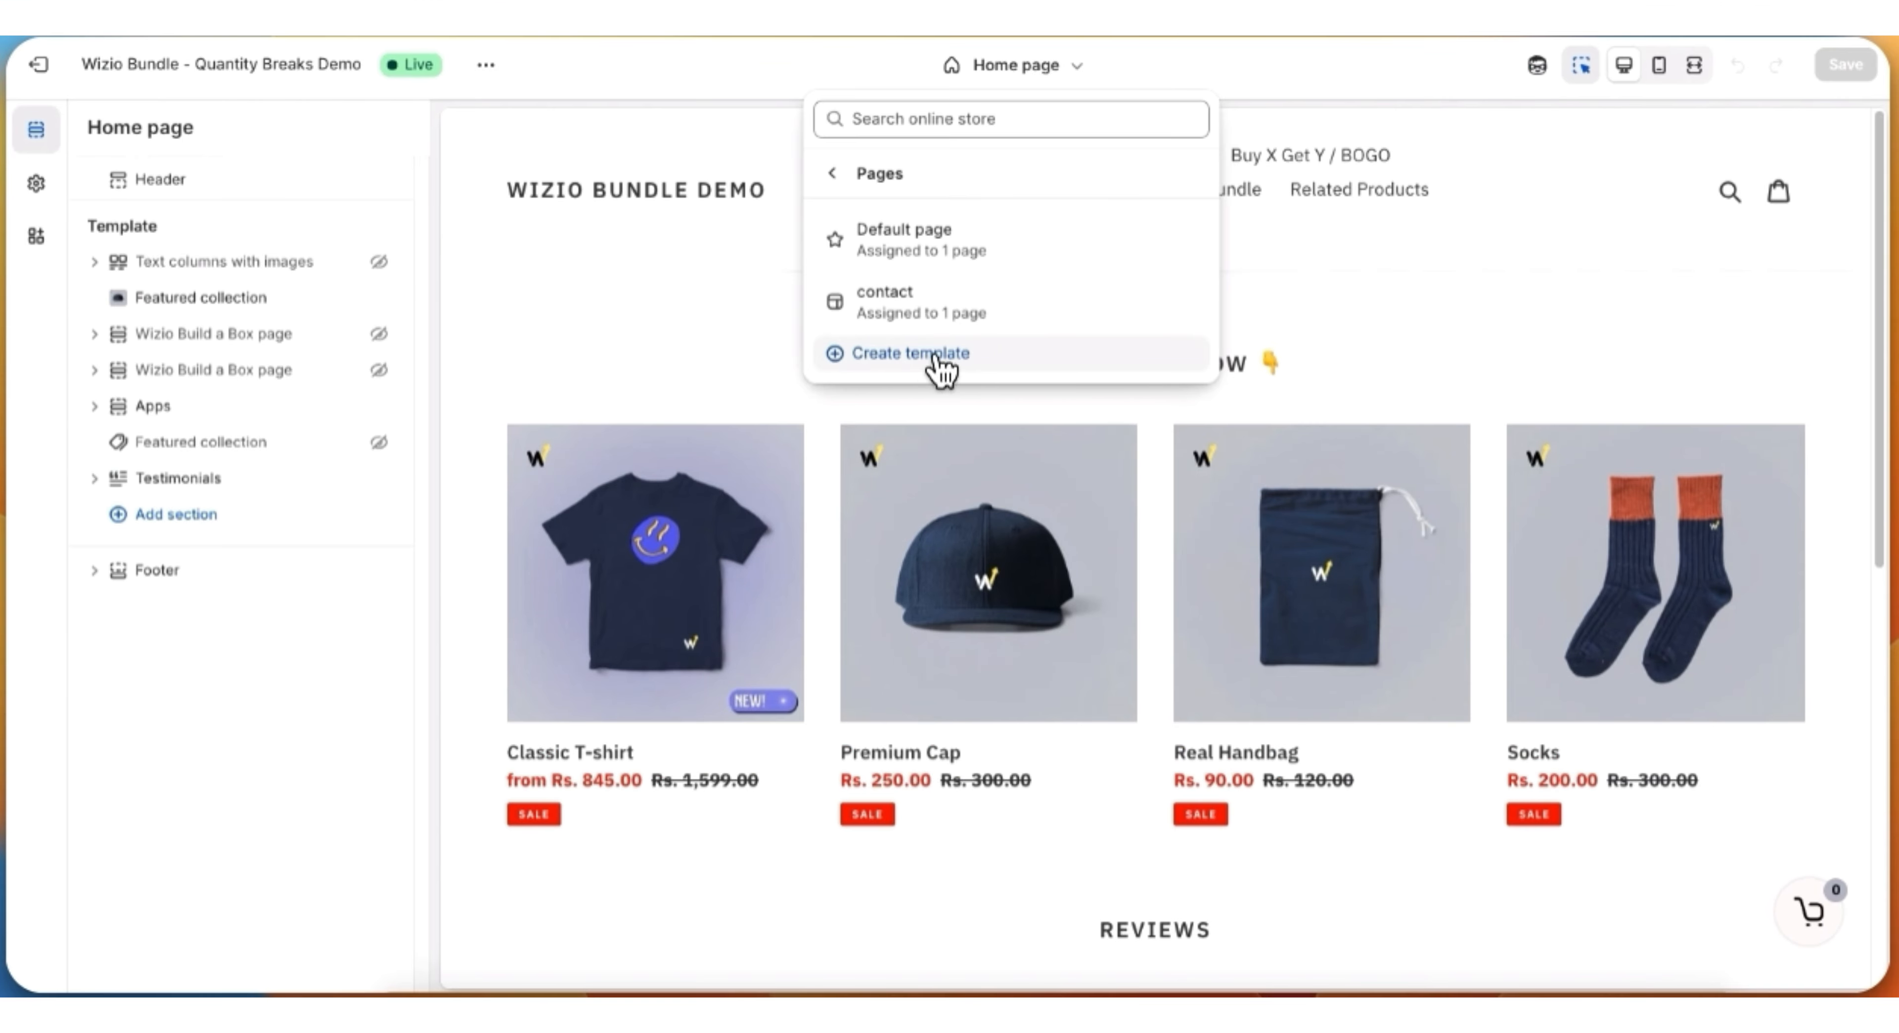
left_click(964, 362)
left_click(729, 502)
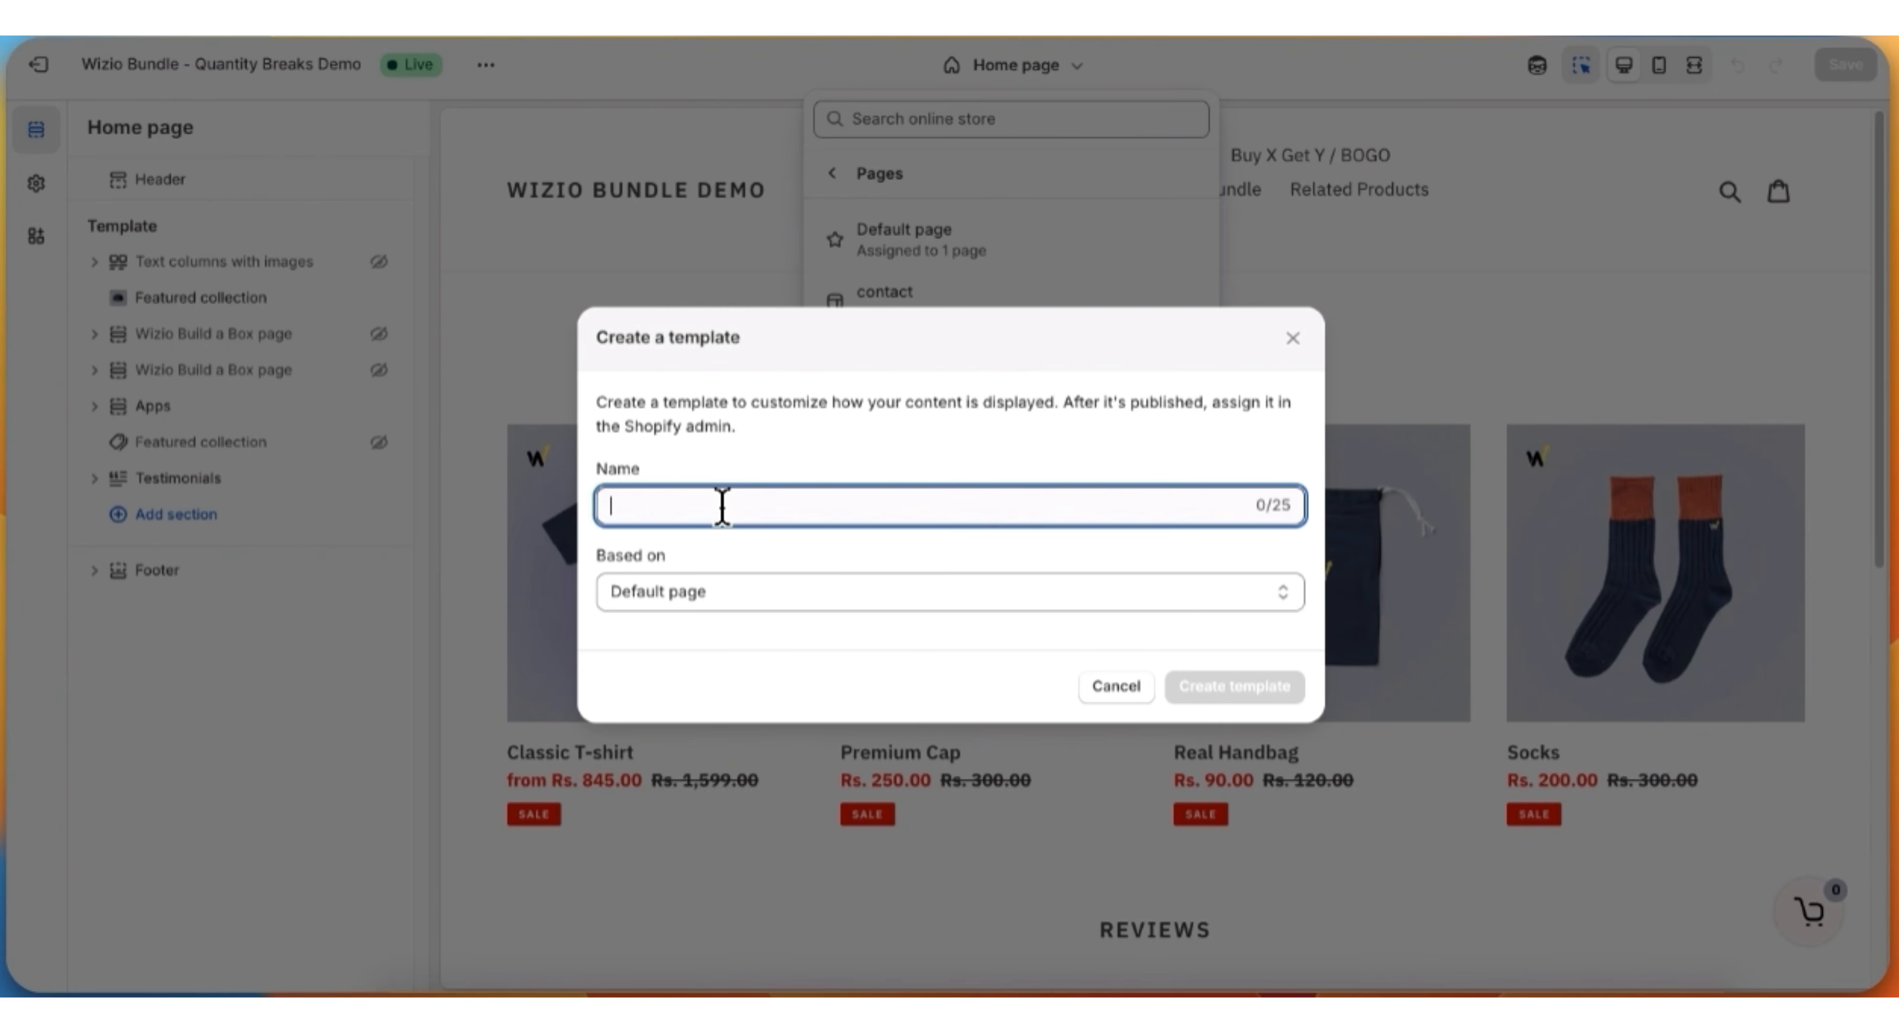
type("build-a-box")
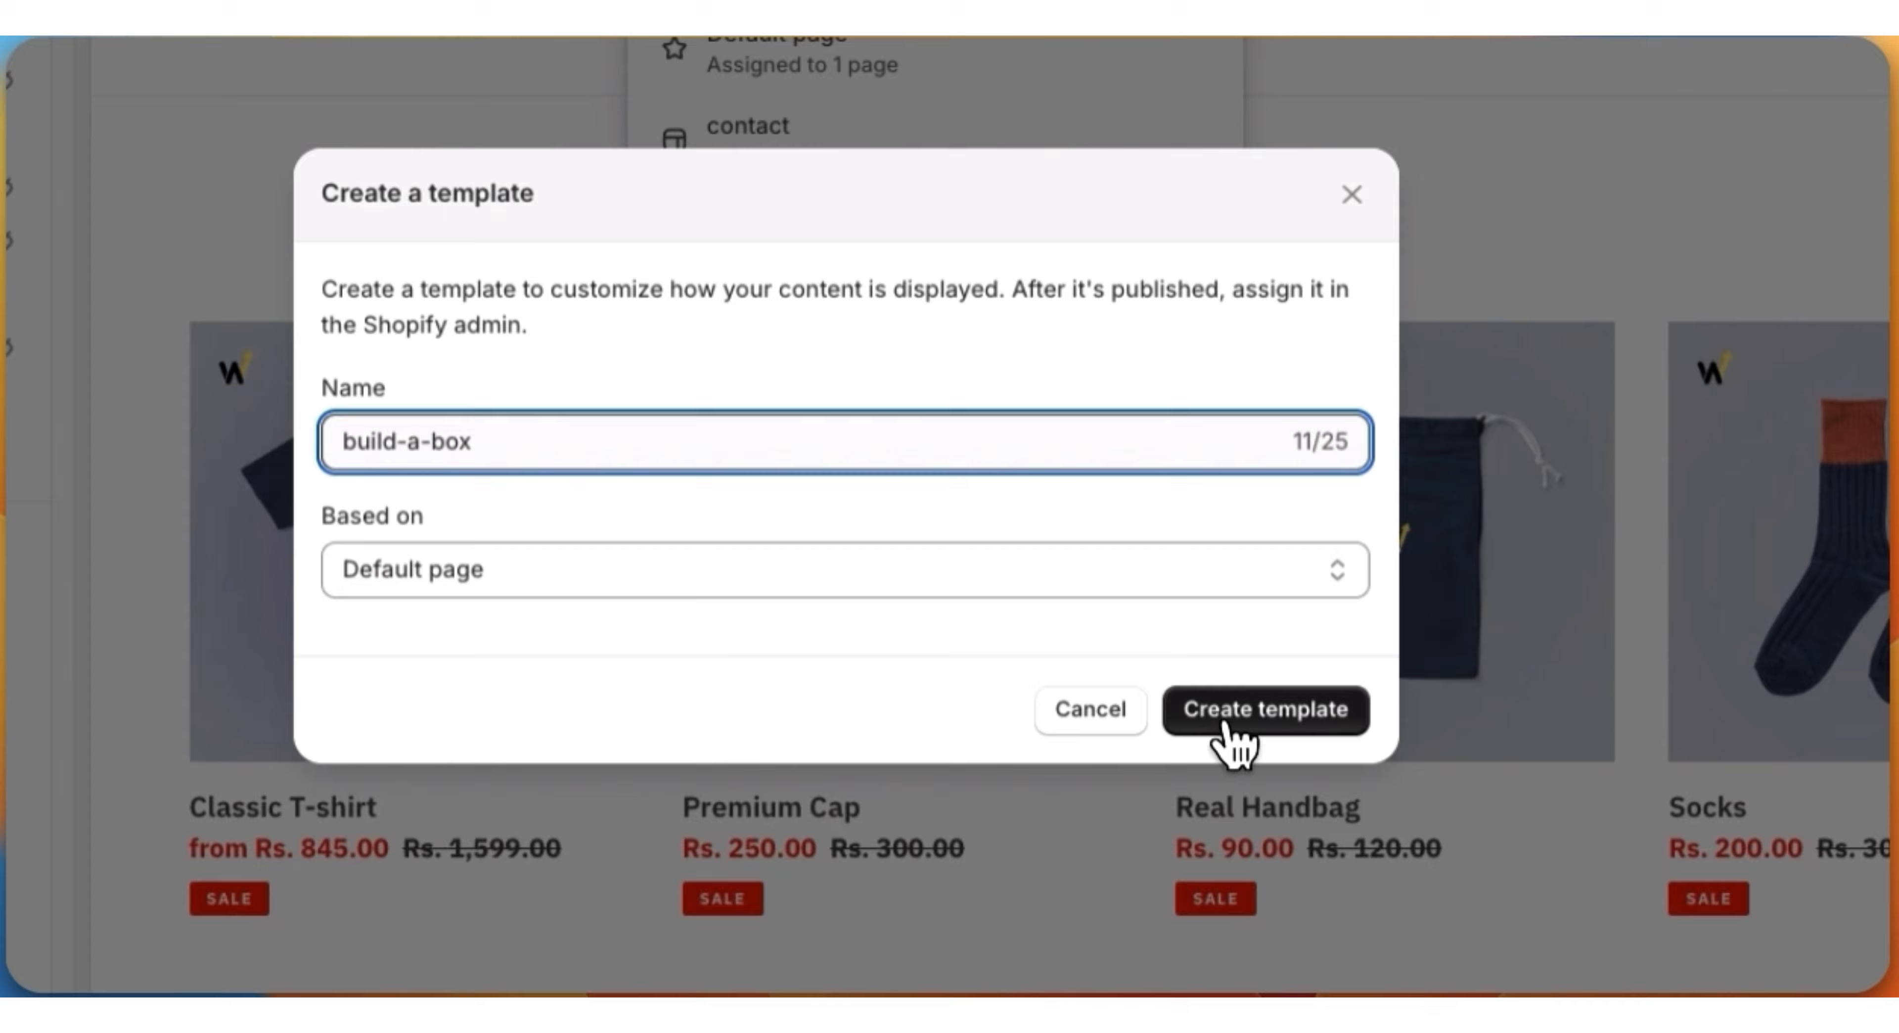
left_click(1259, 690)
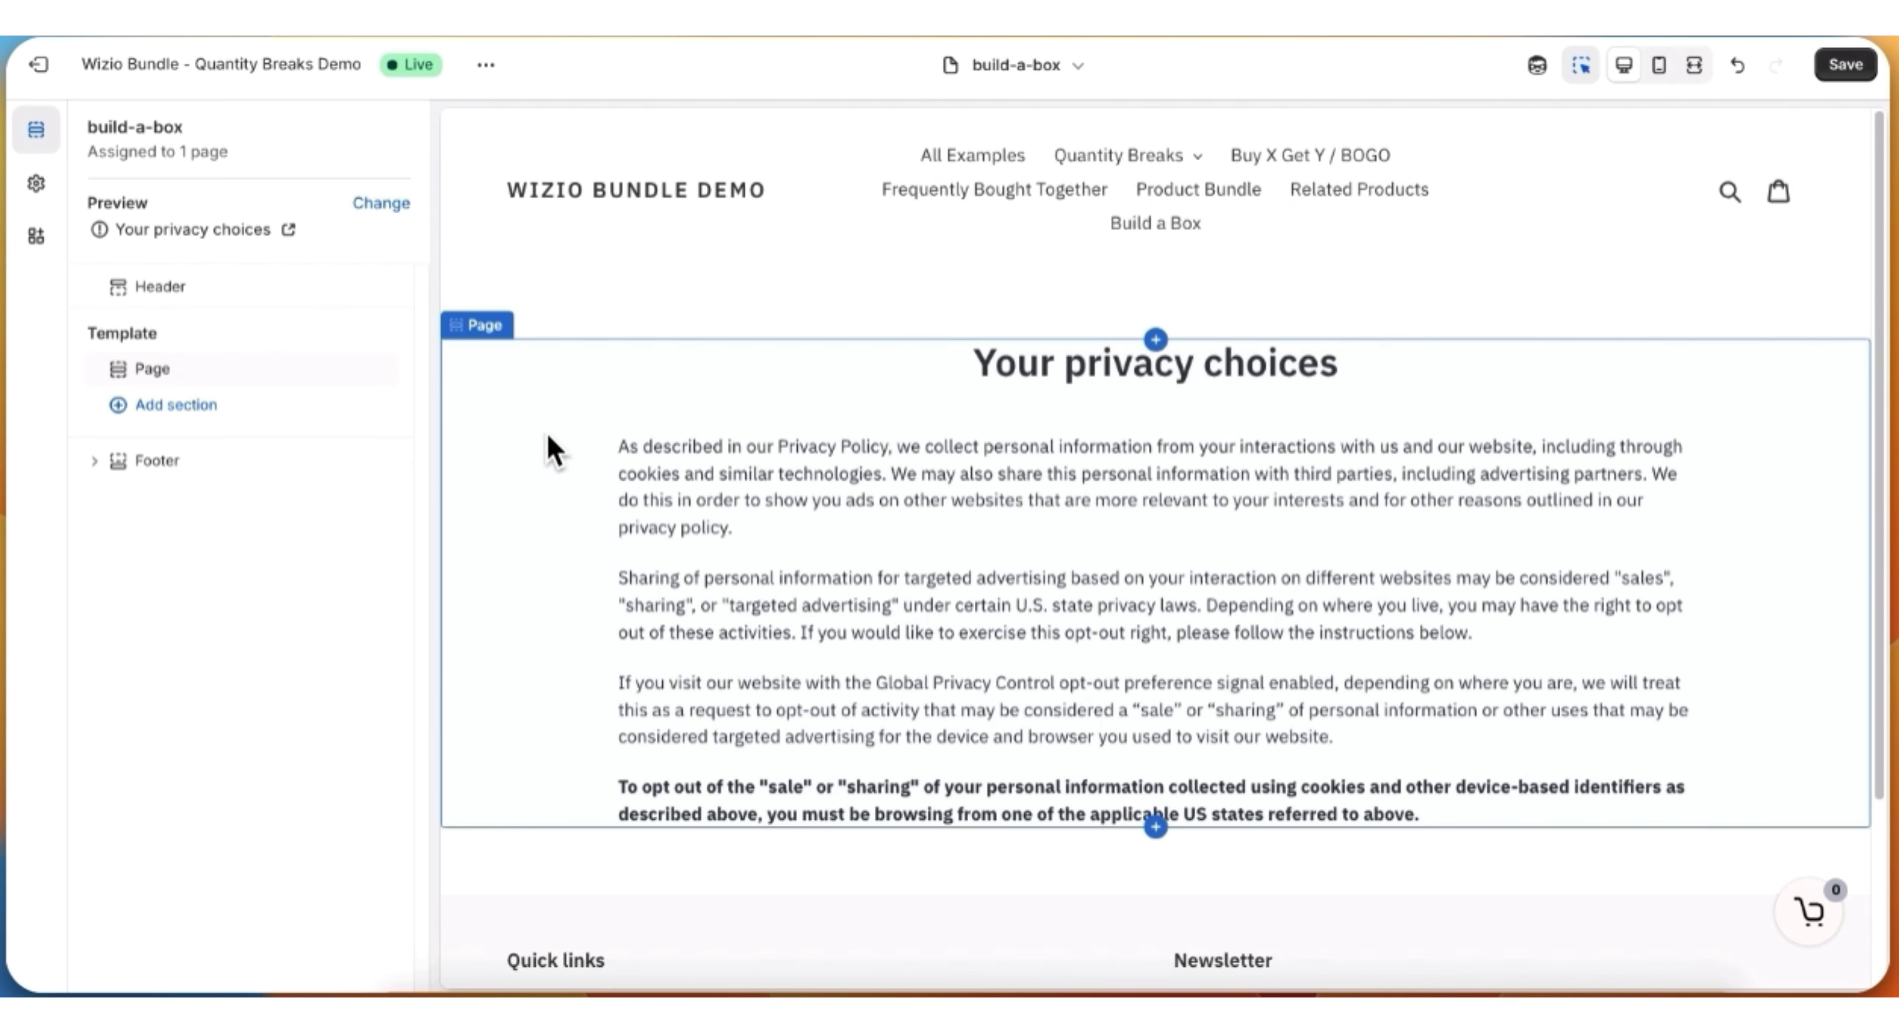
left_click(342, 530)
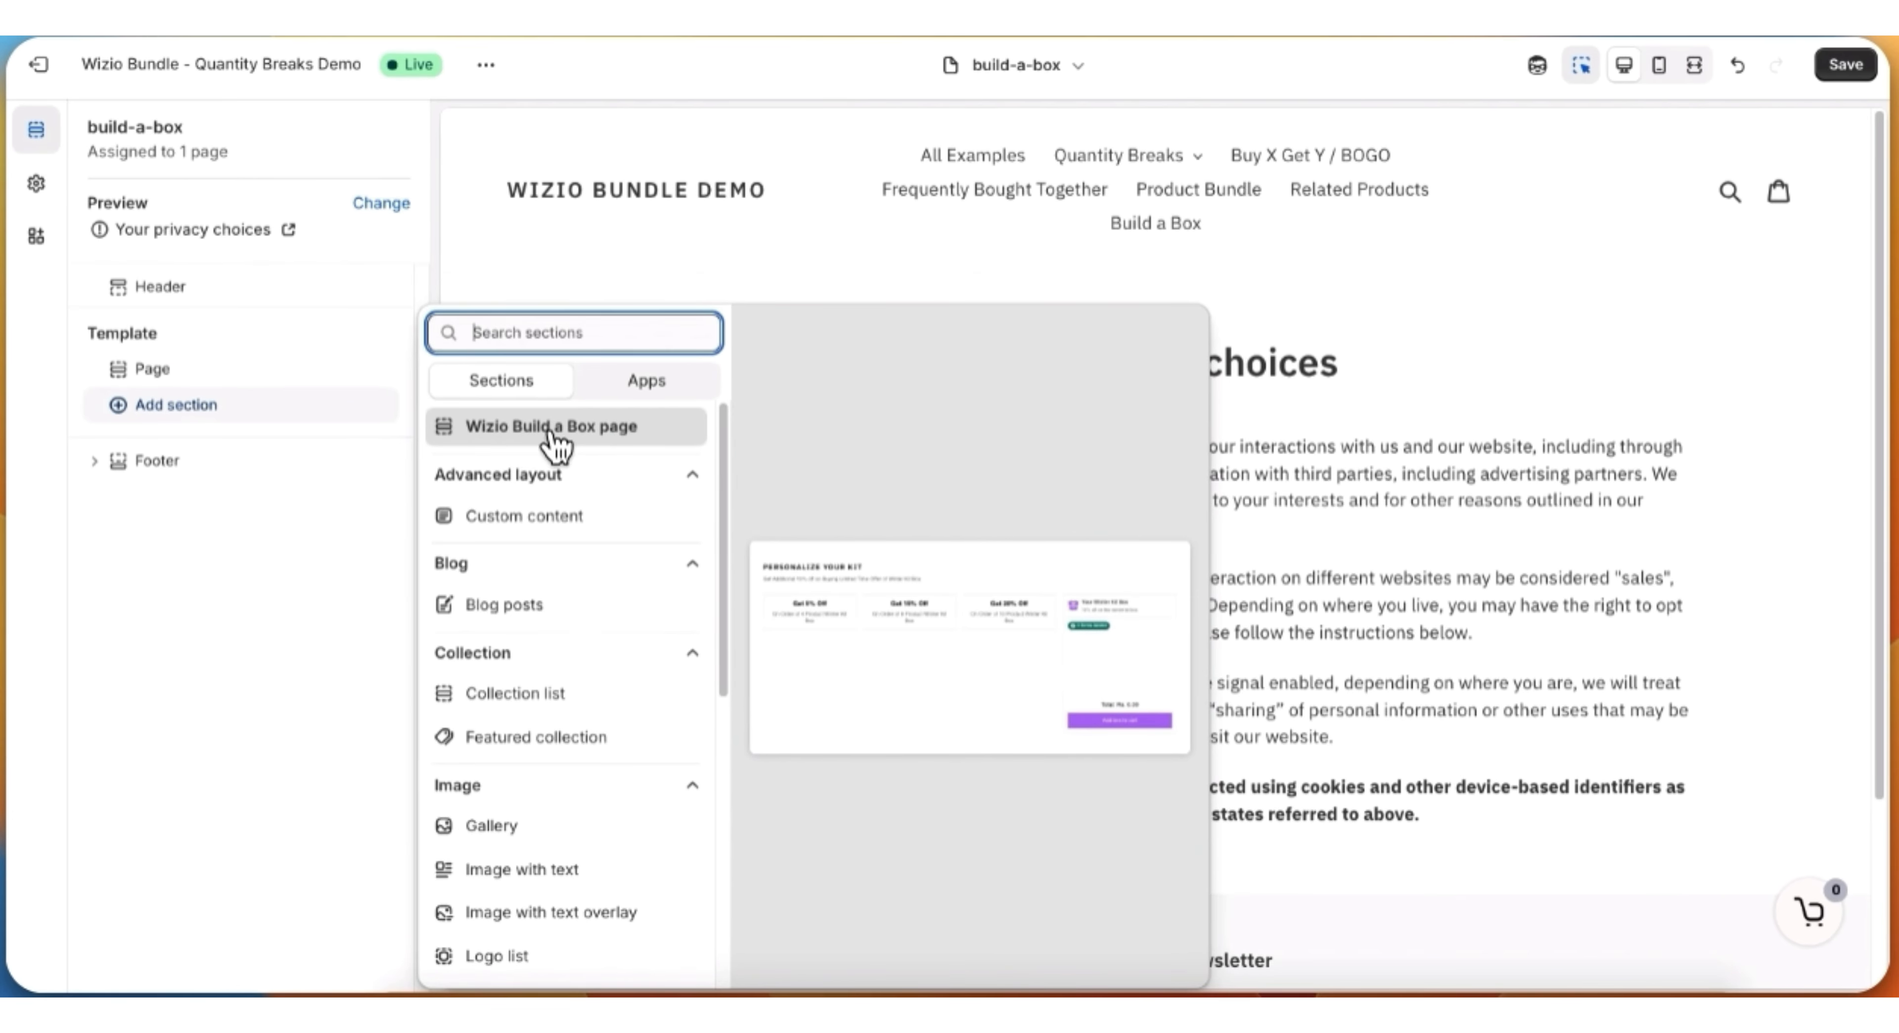
left_click(609, 444)
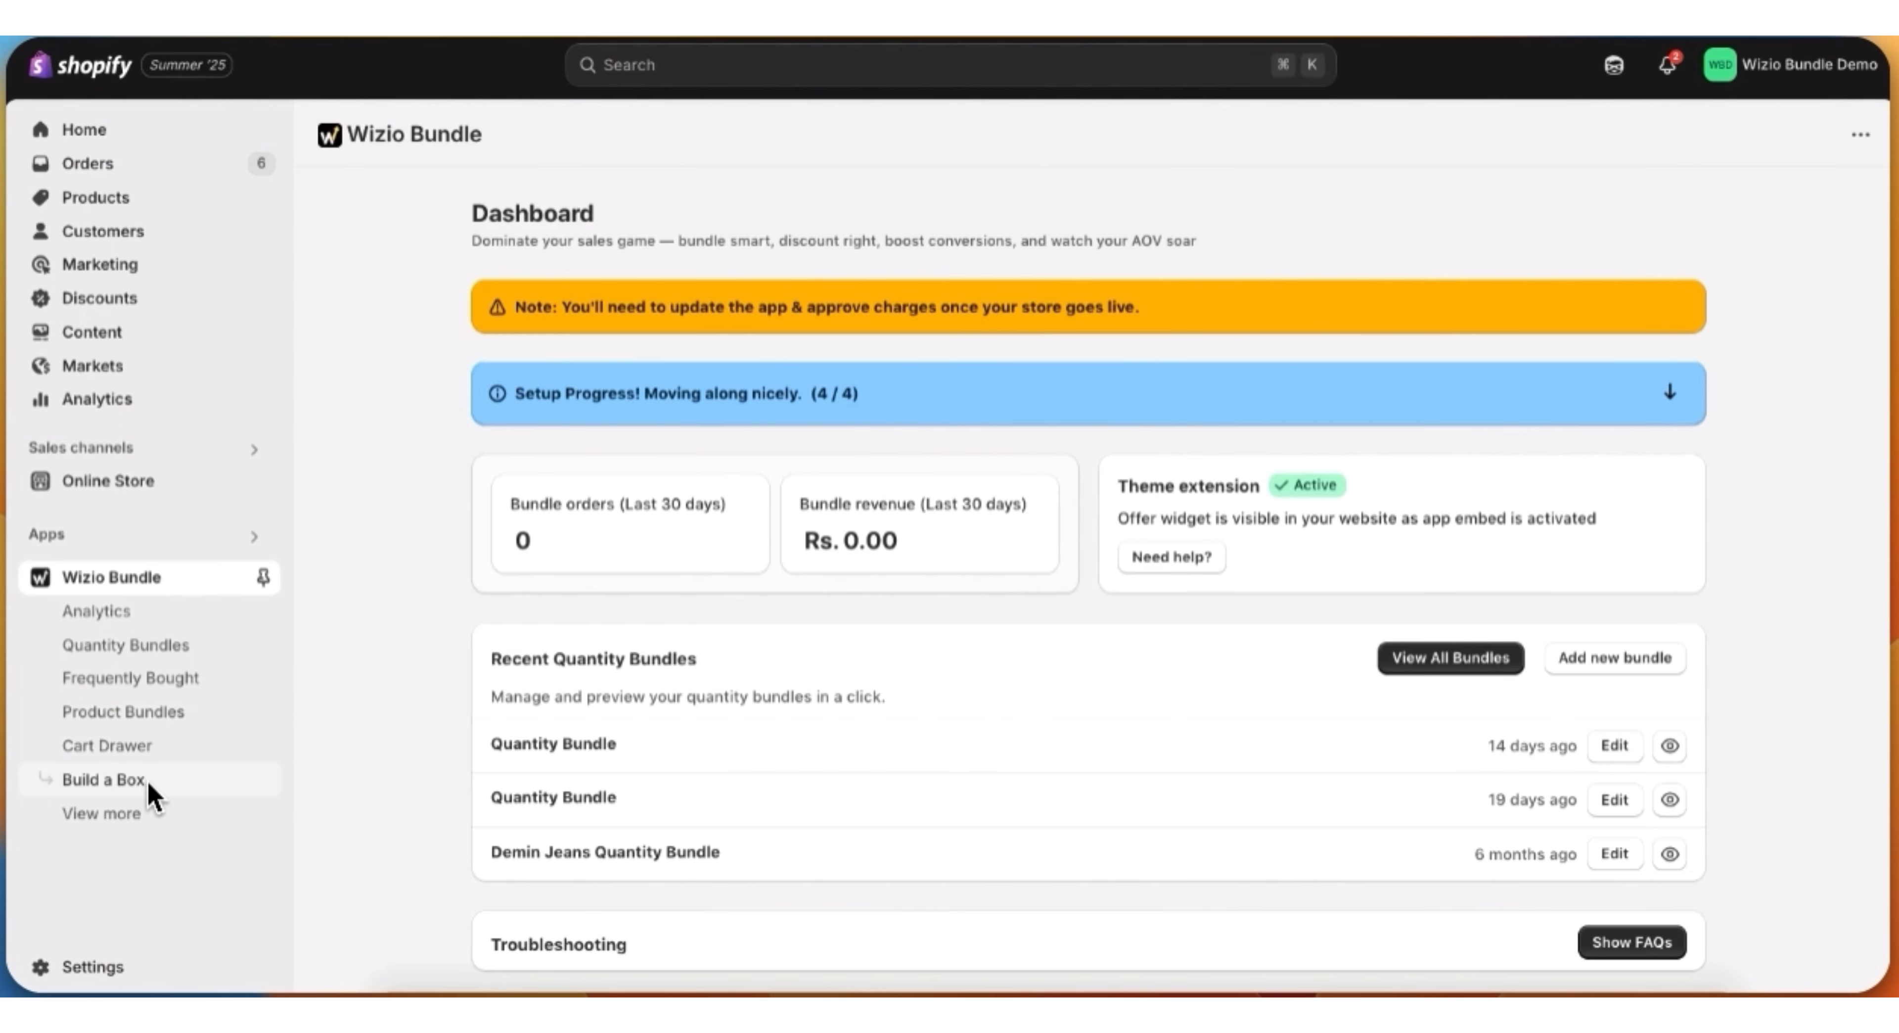
Step: Copy the Box Id of the Build a Box offer from the Wizio Bundle app's box list
left_click(149, 784)
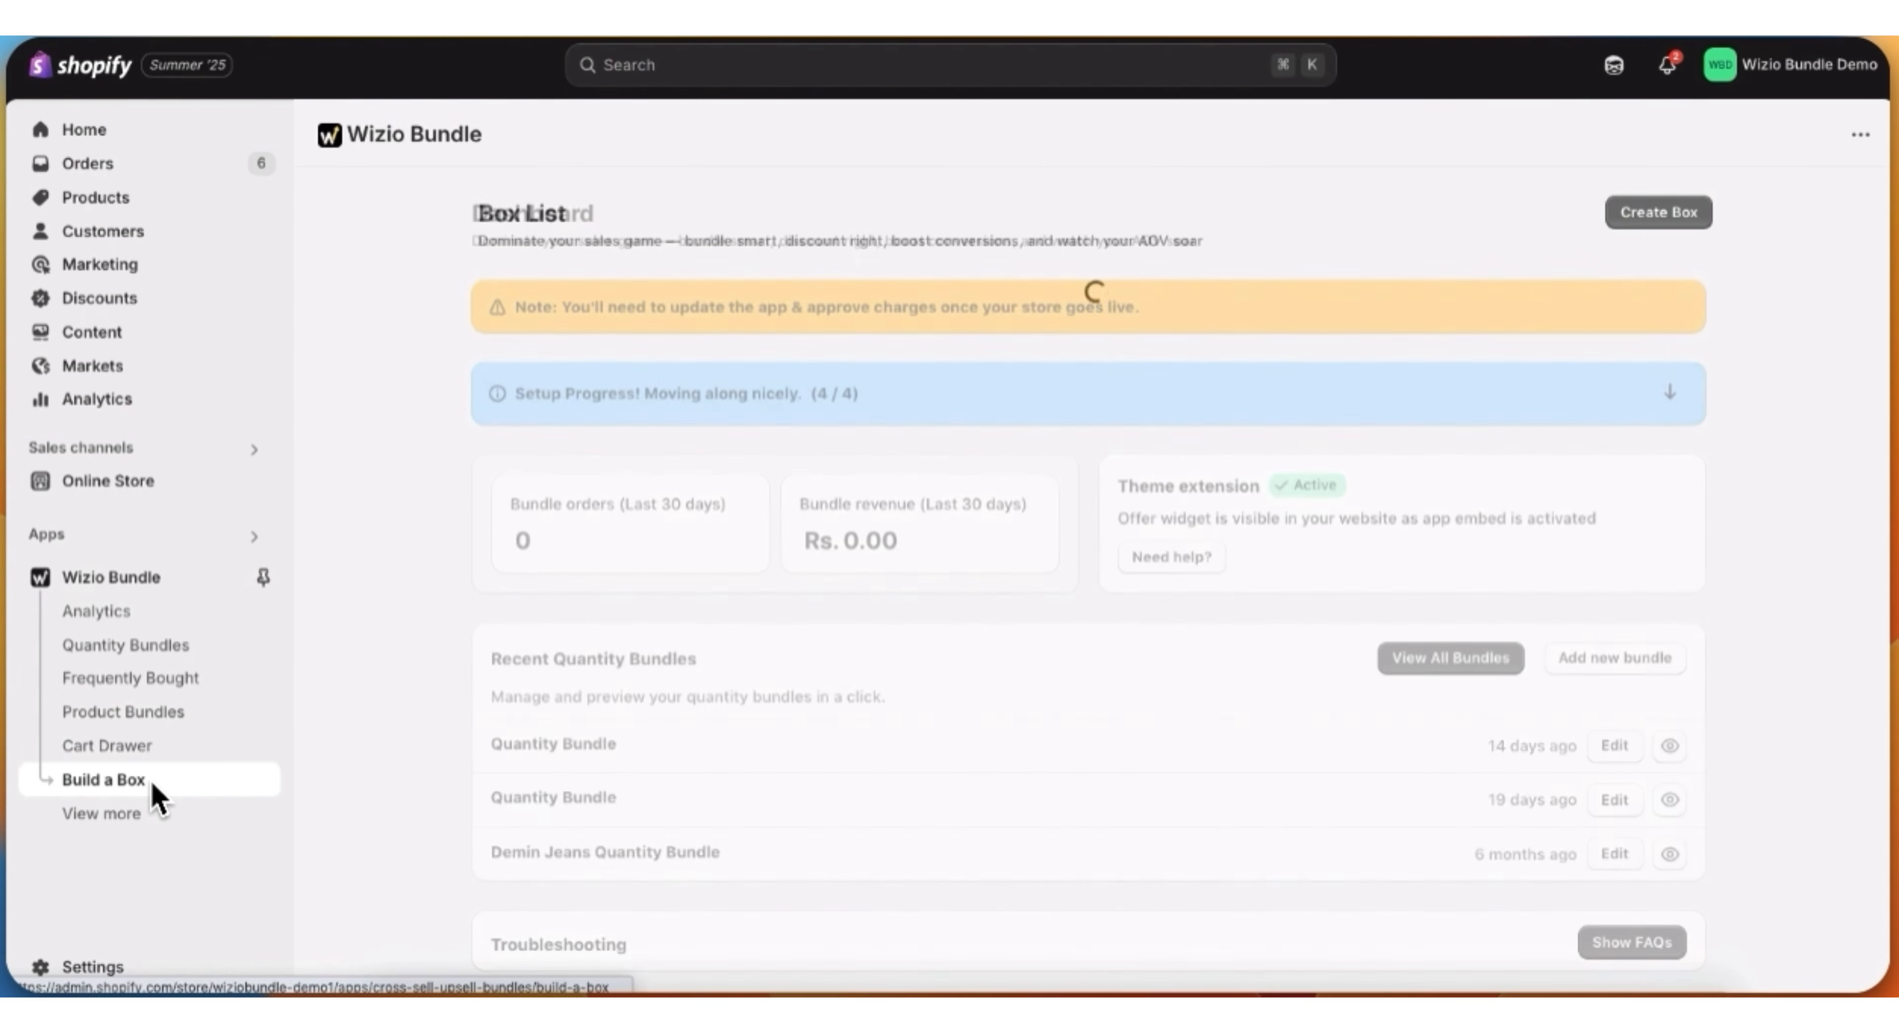
right_click(581, 405)
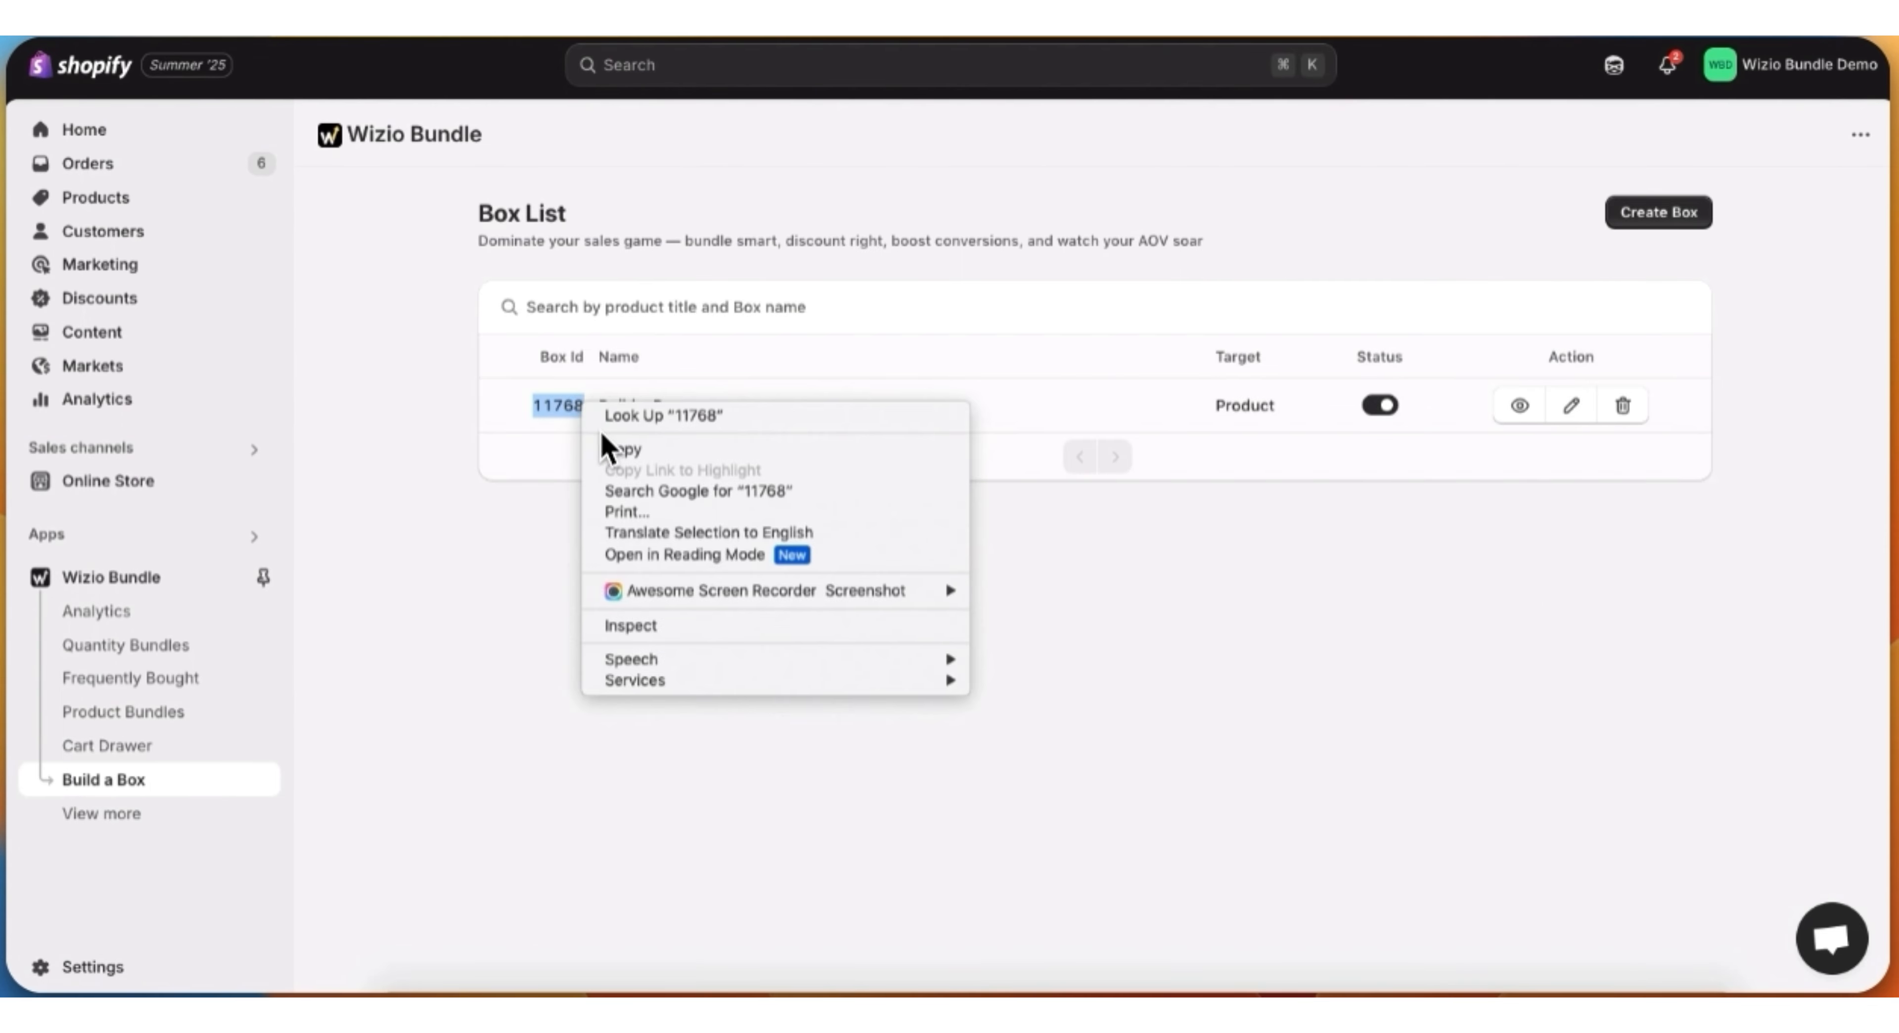
left_click(649, 445)
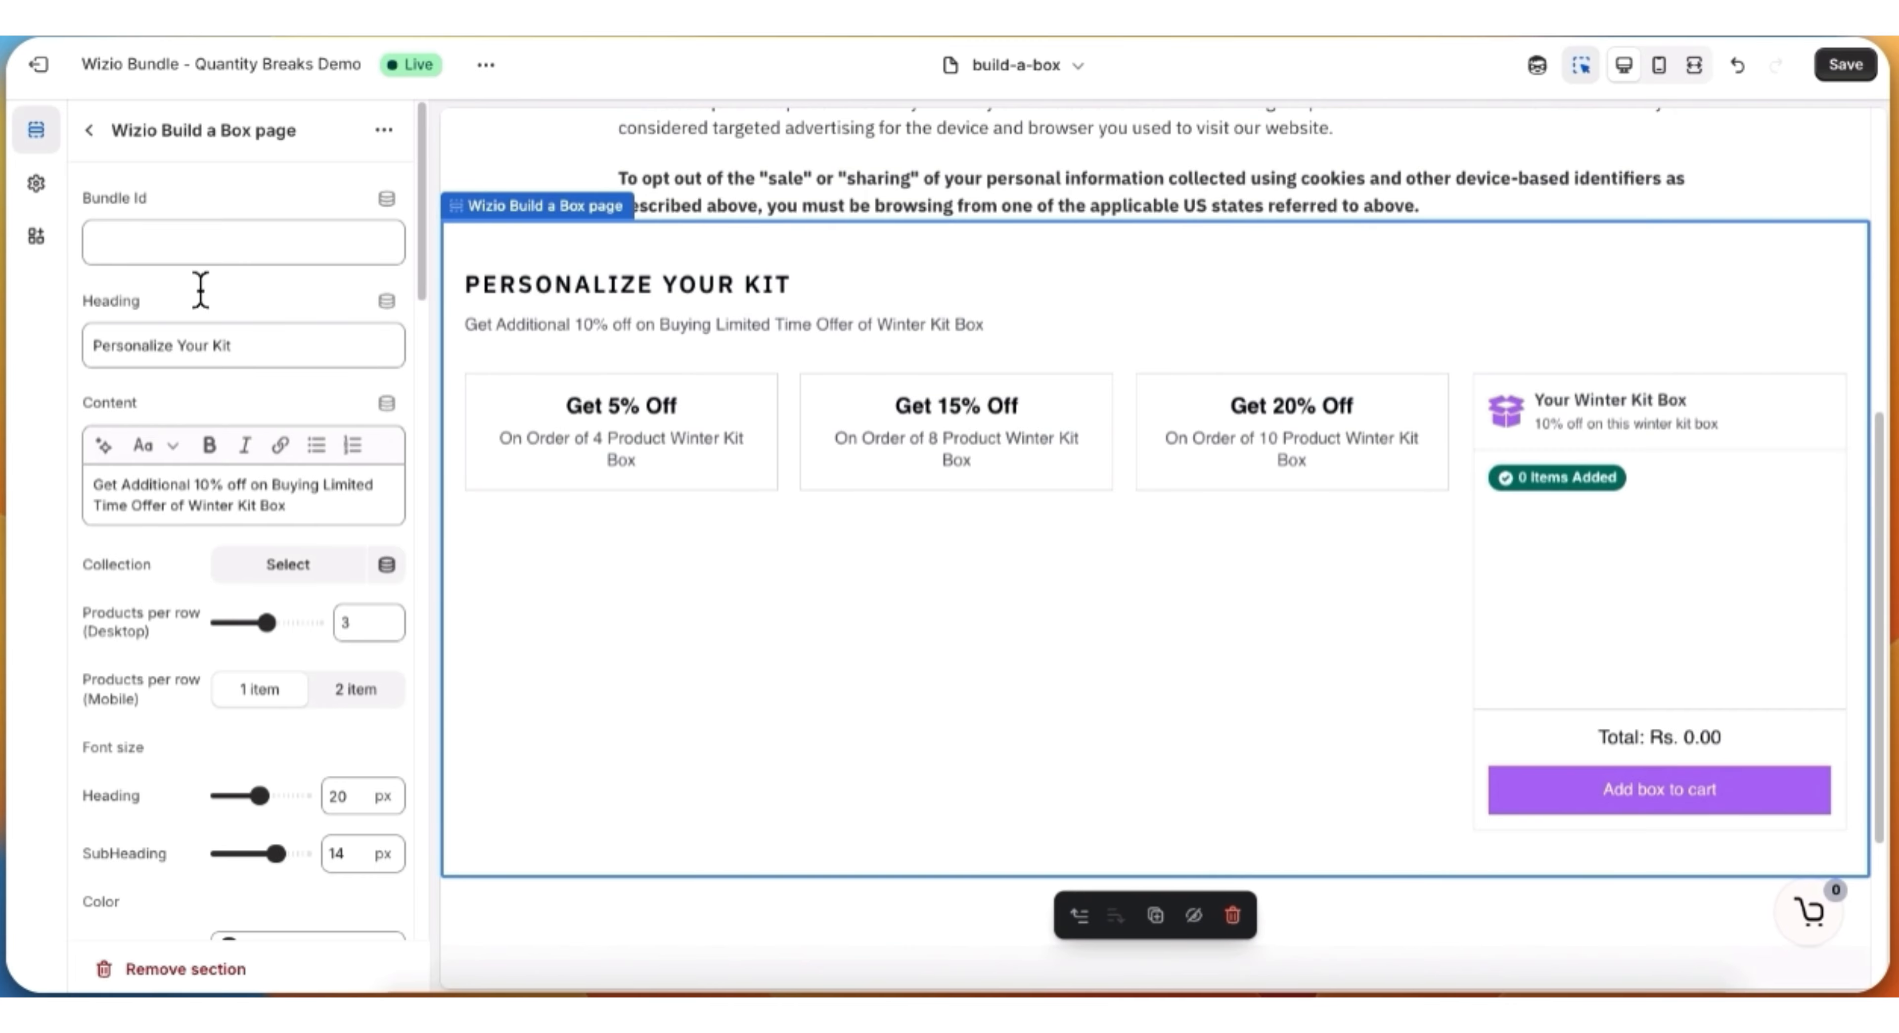
Step: Set the Bundle Id of the Wizio Build a Box page section to 11768 and save the build-a-box template
left_click(157, 249)
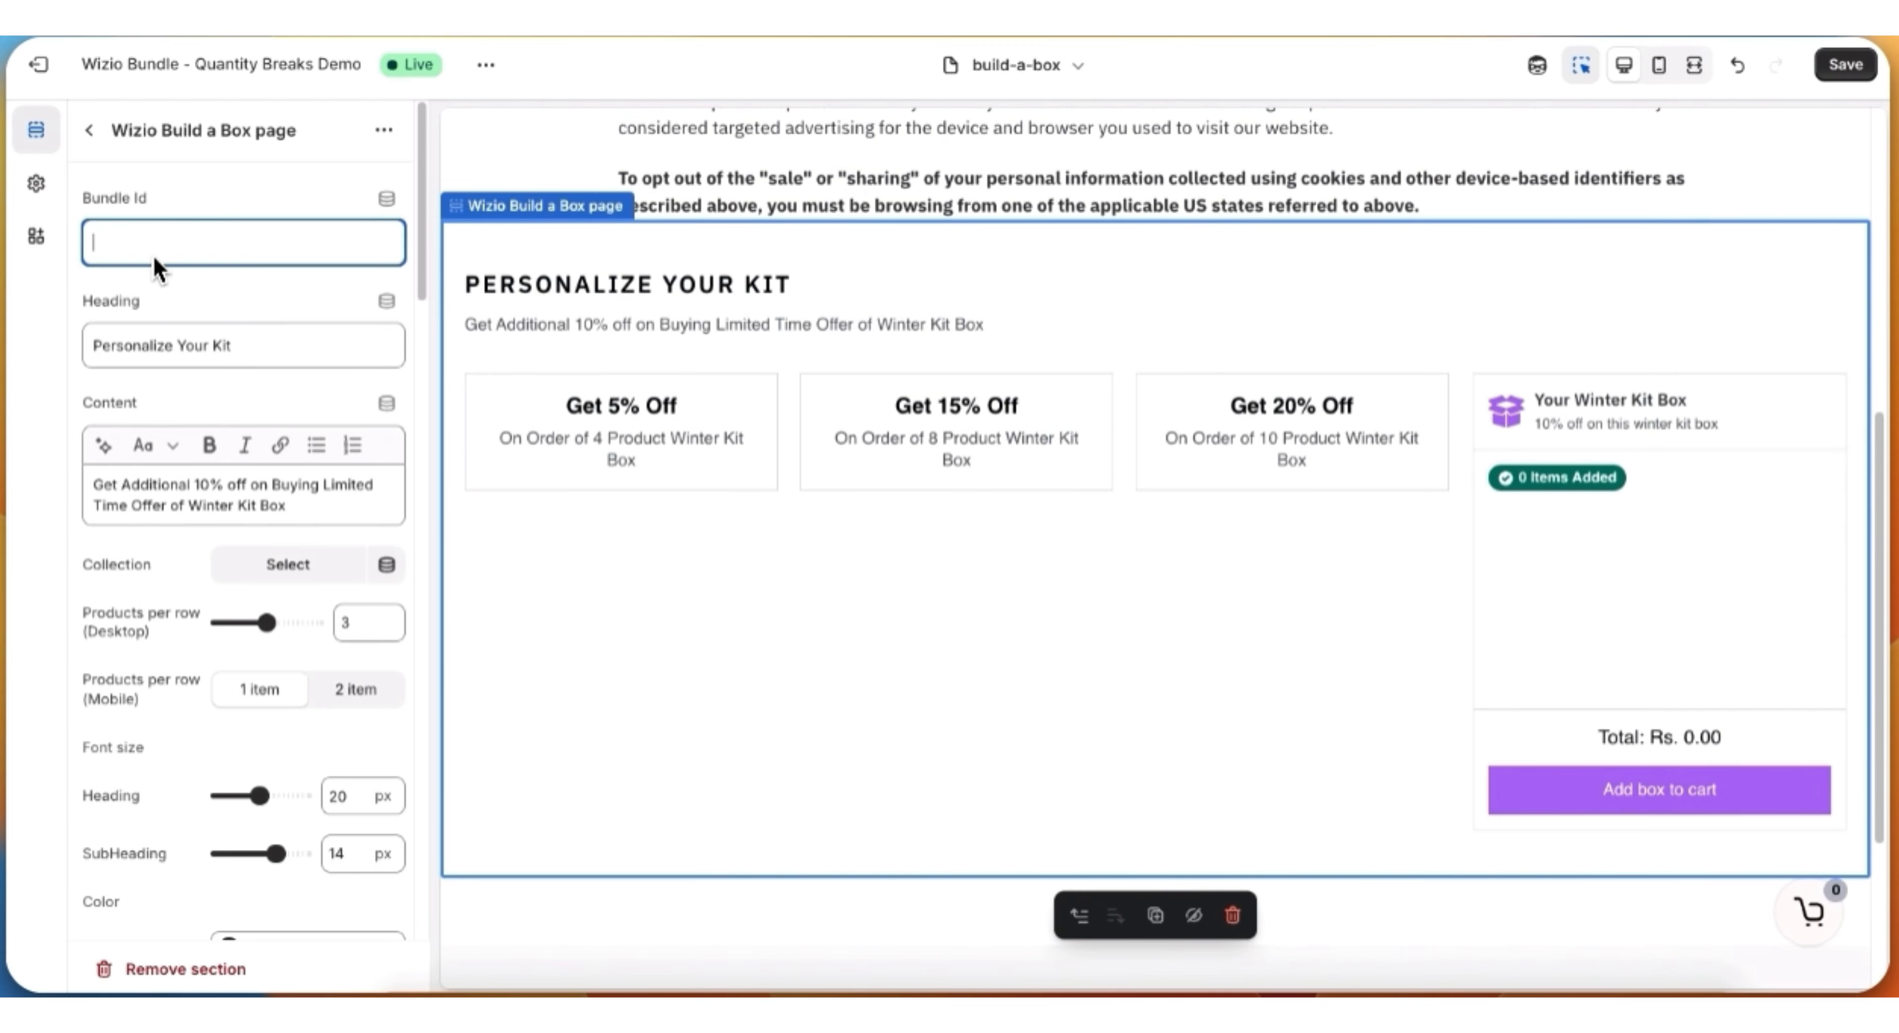
right_click(157, 250)
left_click(197, 395)
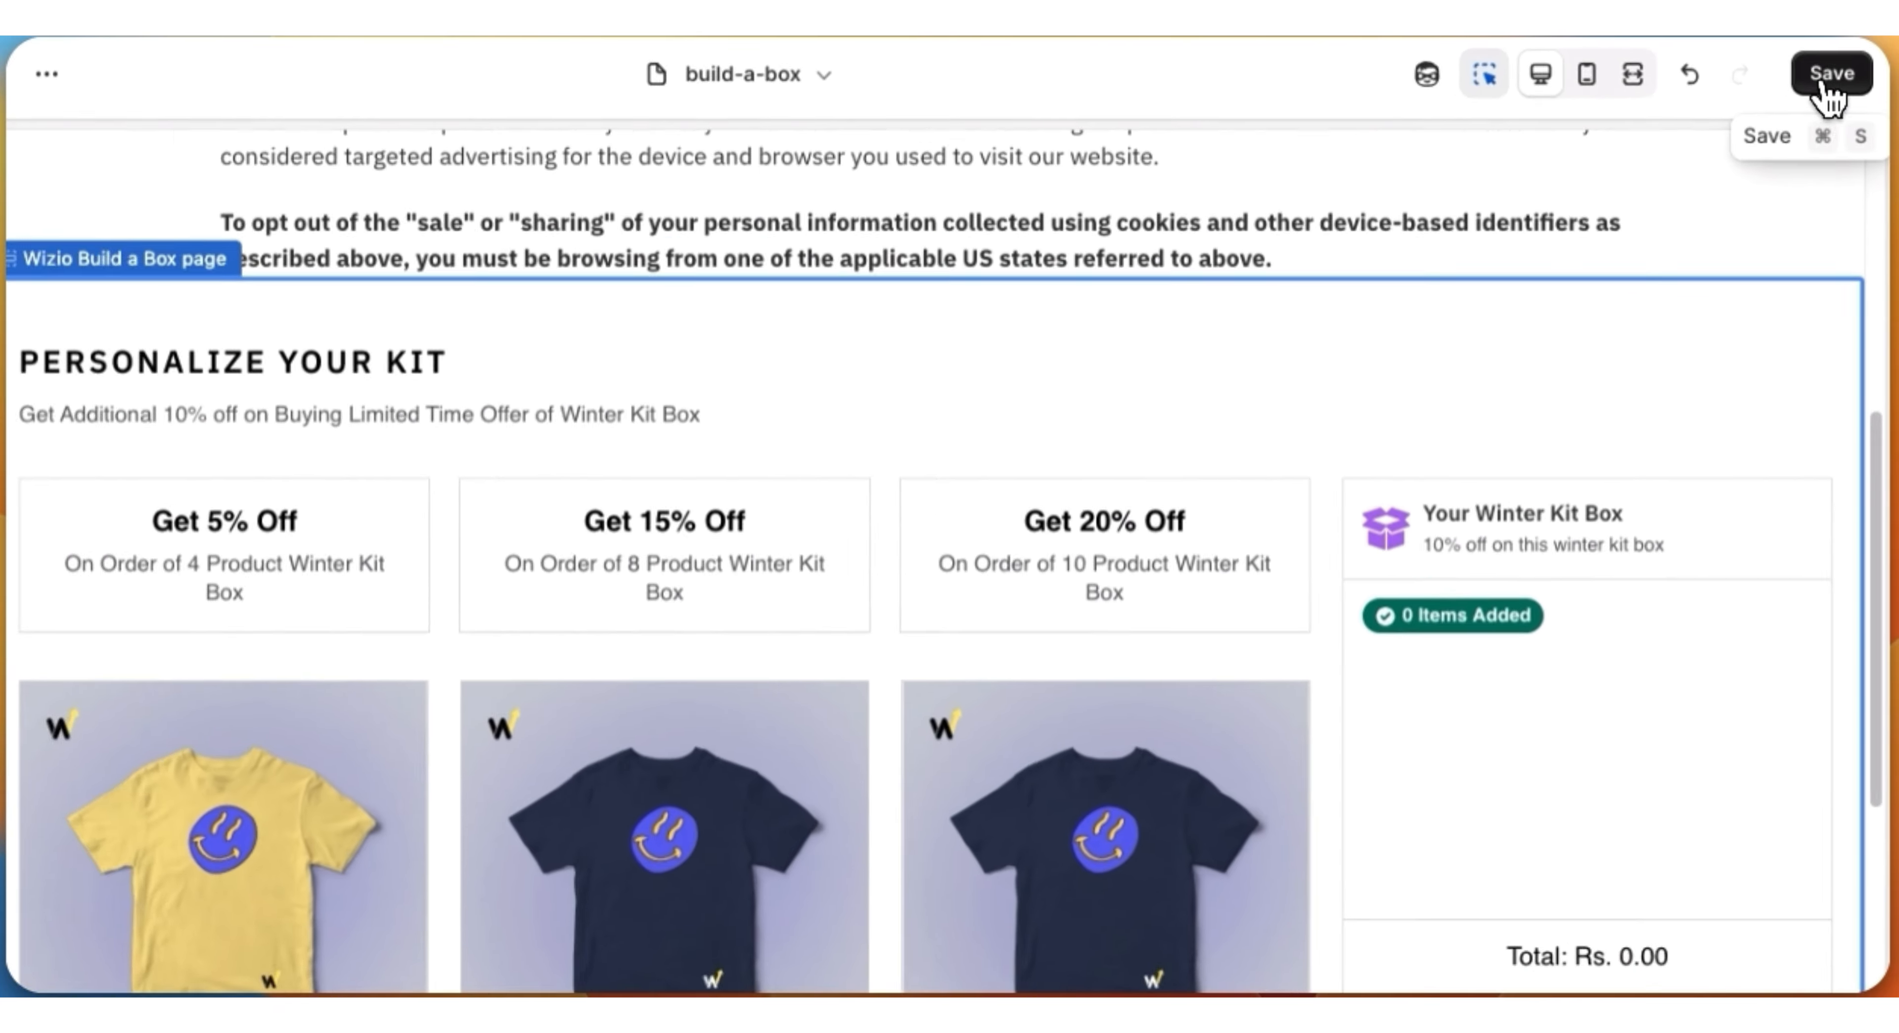
left_click(1843, 74)
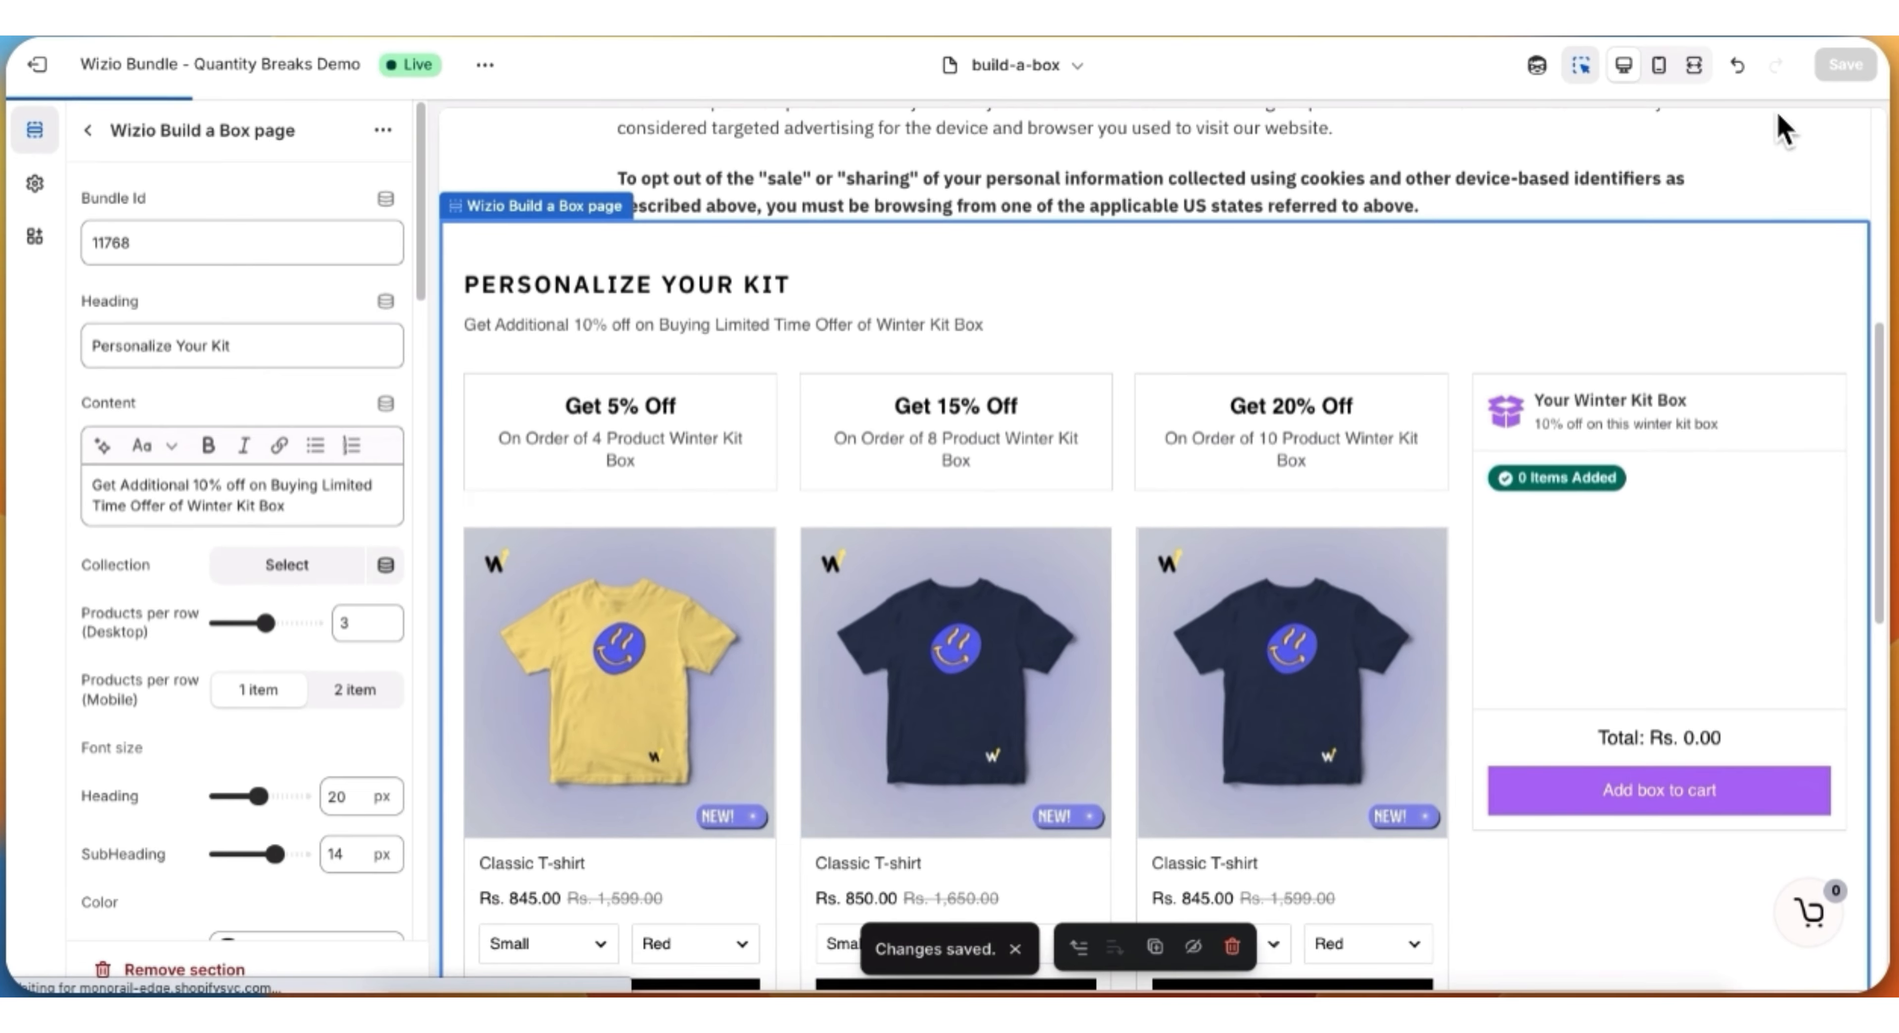
Step: Leave the section's settings and assign the build-a-box template to the Build Box page in the Shopify admin
left_click(88, 129)
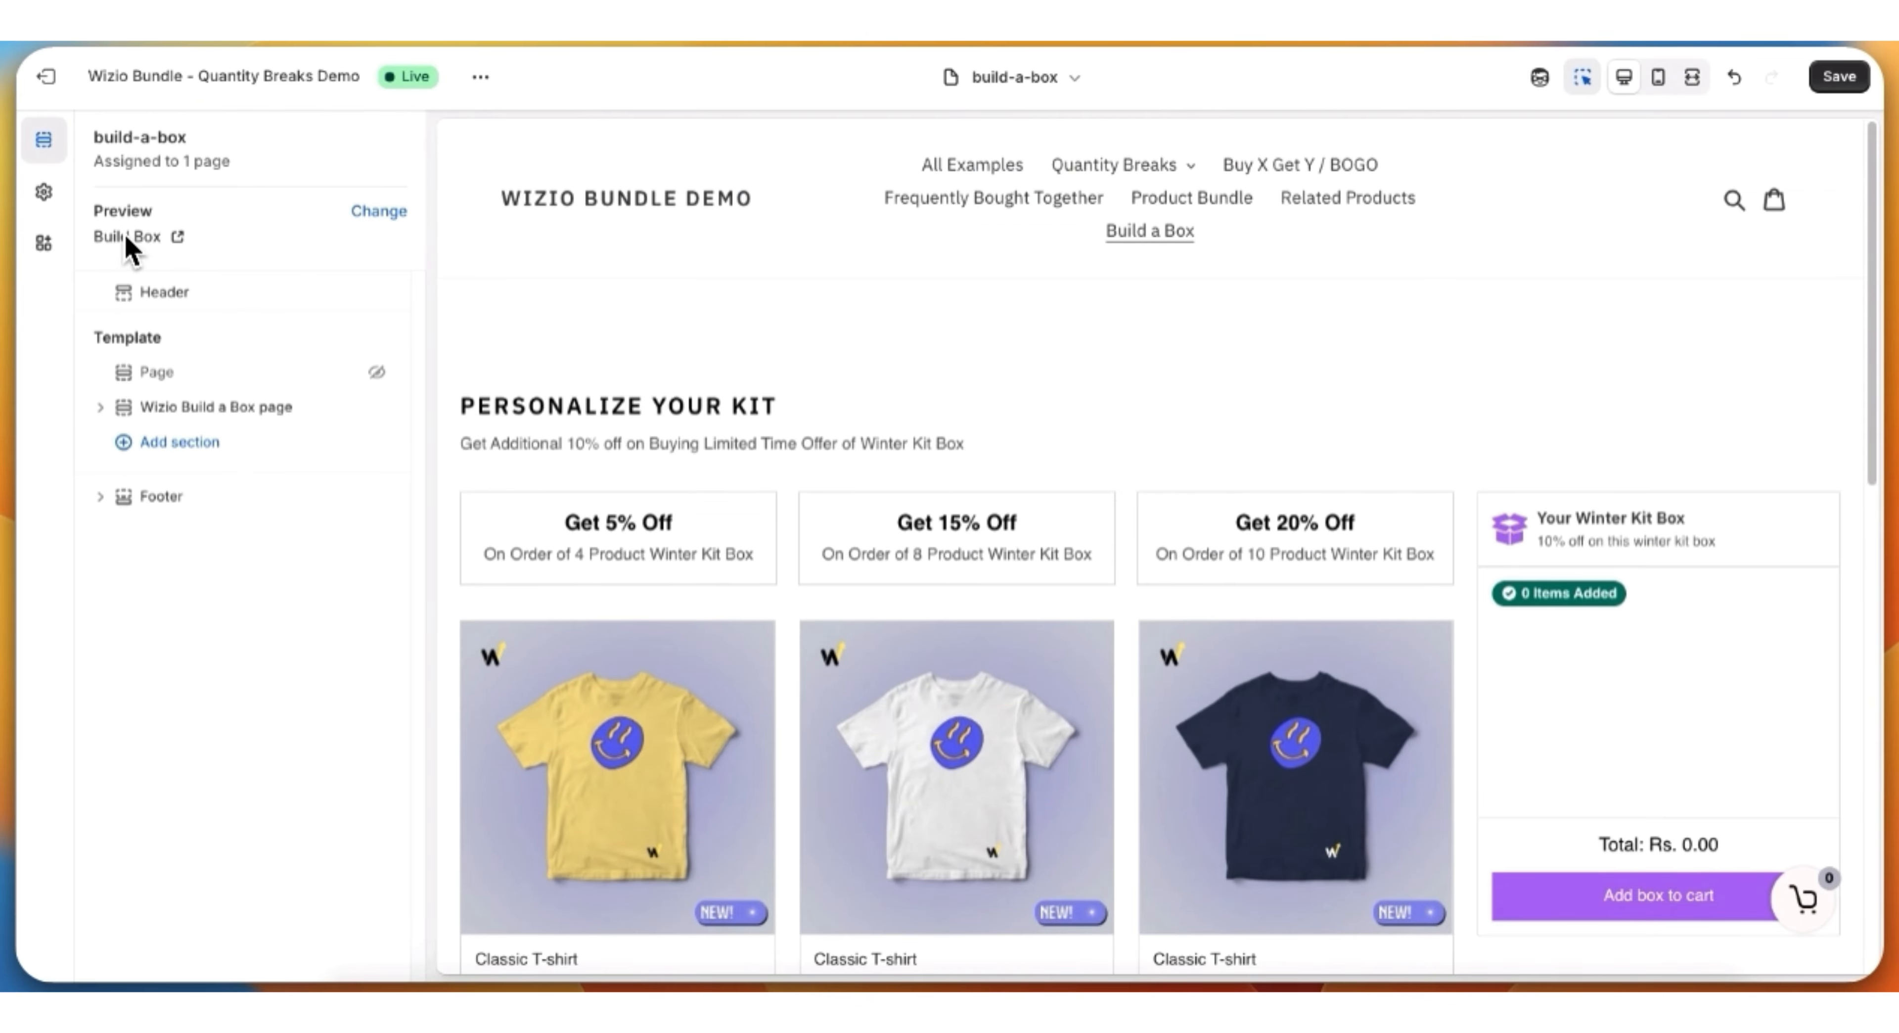
left_click(177, 236)
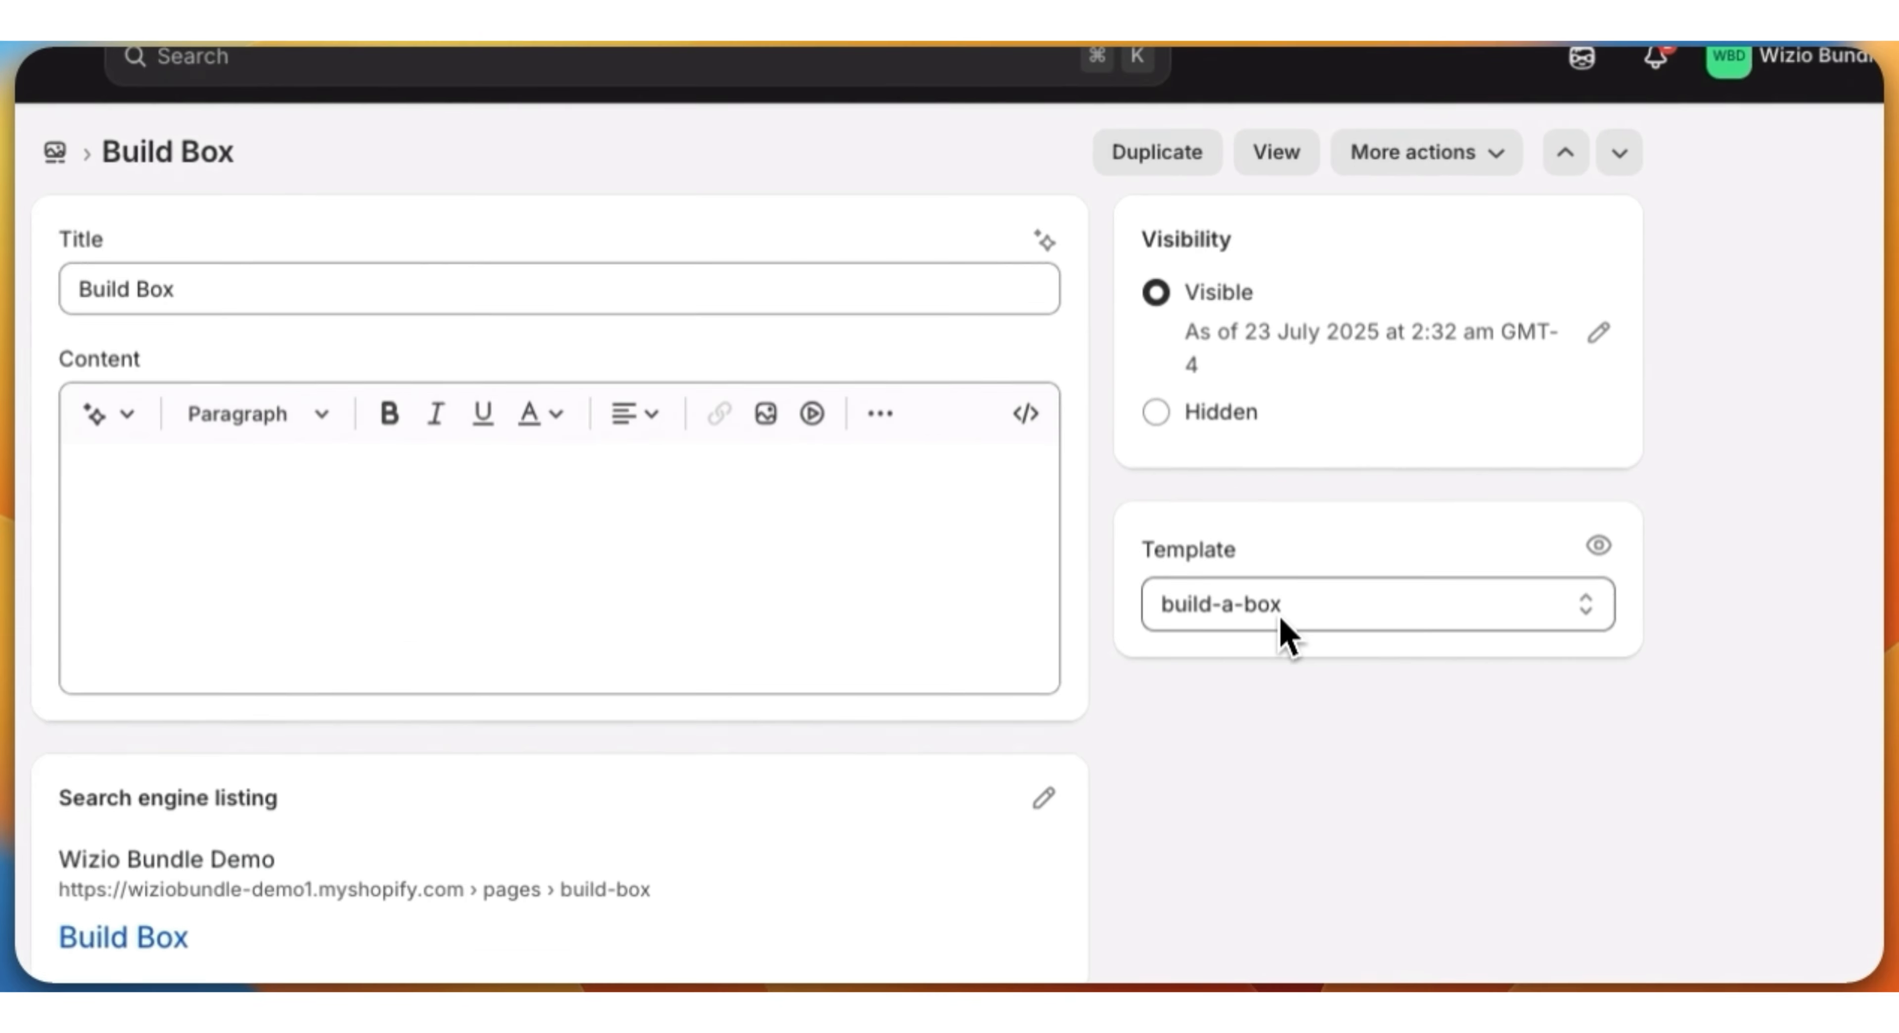
left_click(1364, 463)
left_click(1279, 644)
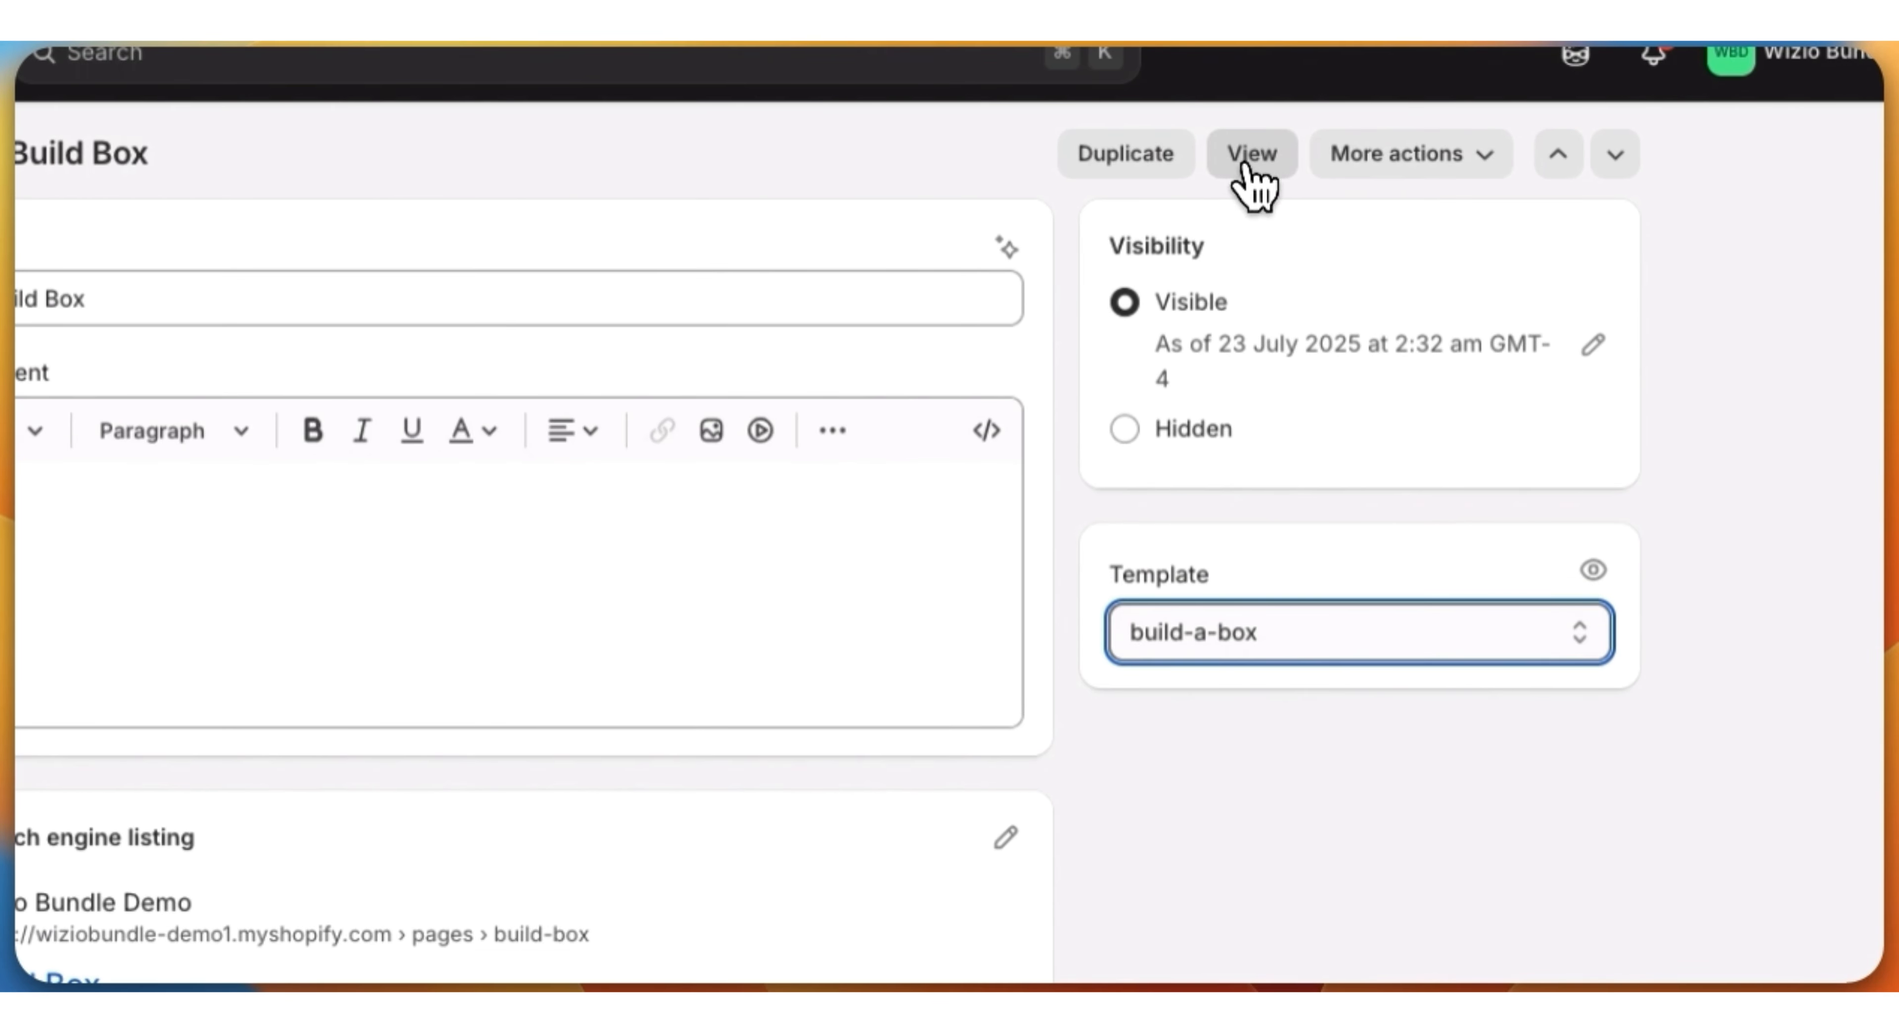
Step: View the Build Box page in the storefront and examine its discount tiers, product quantities, added items and box total
left_click(1263, 165)
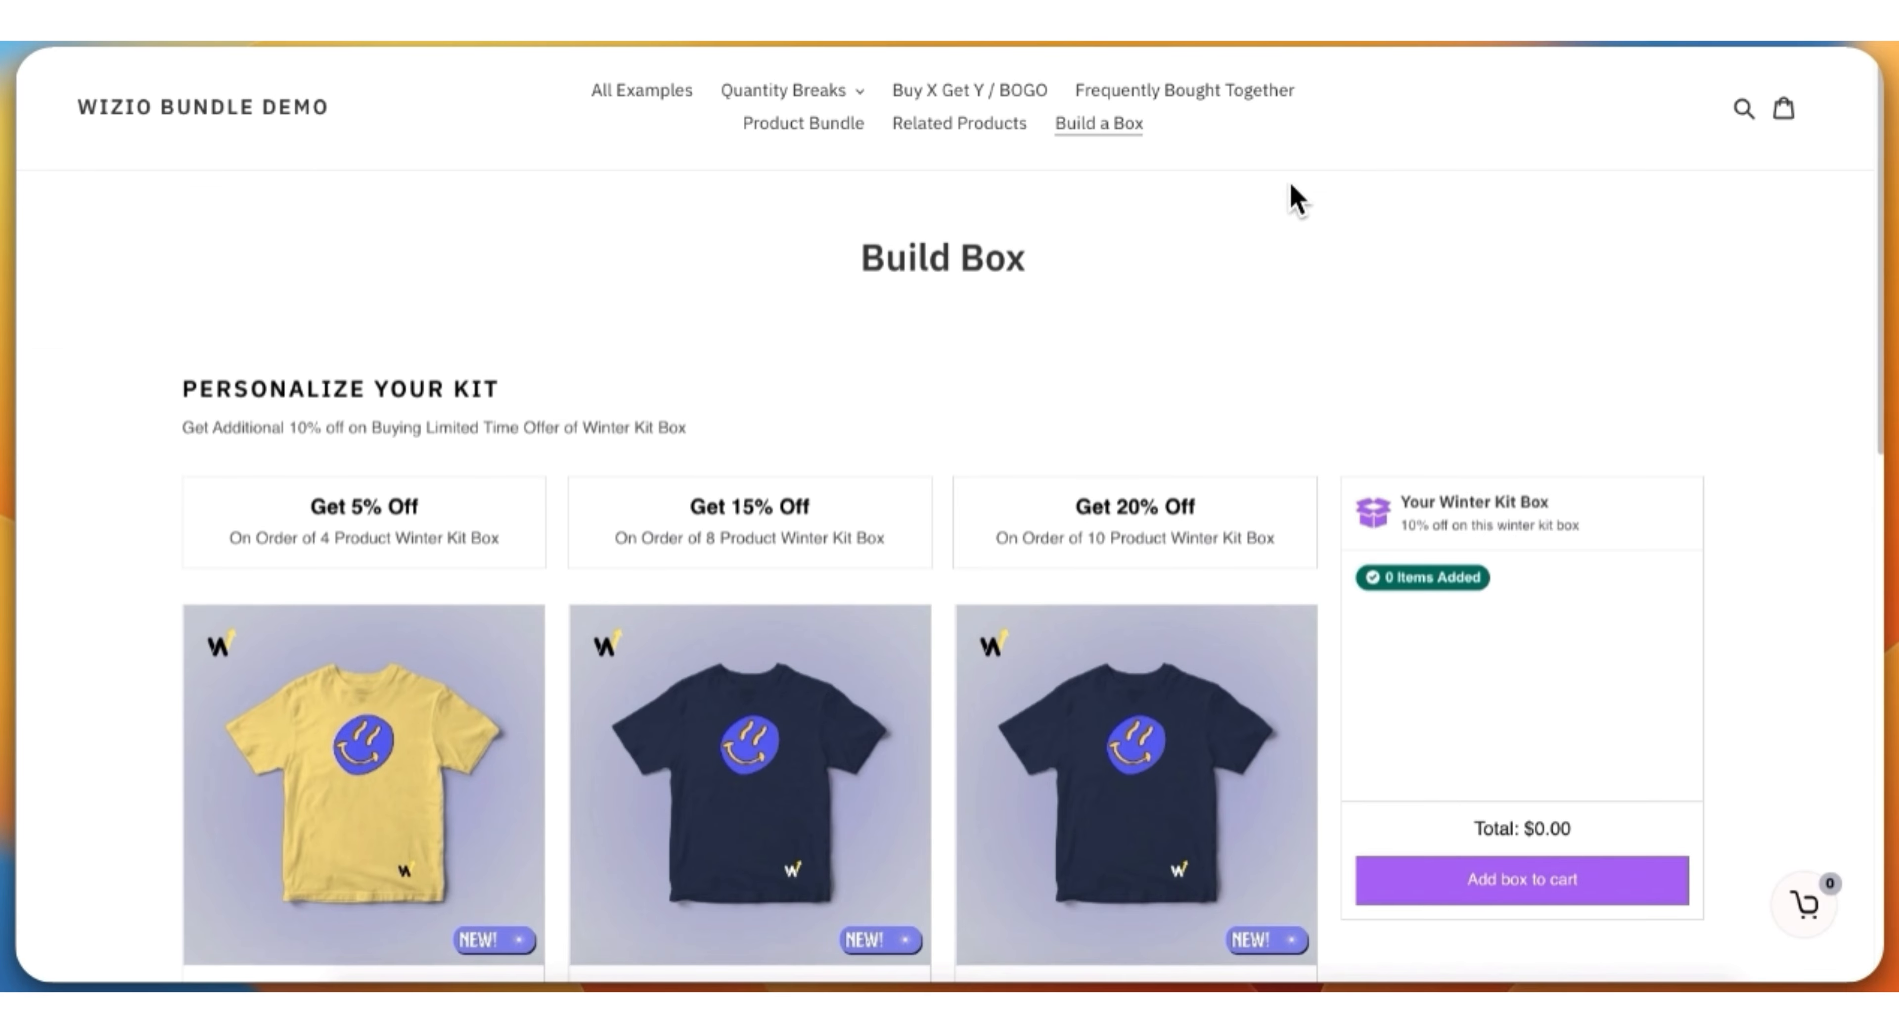
scroll(1124, 421, "down", 2)
scroll(1124, 423, "down", 4)
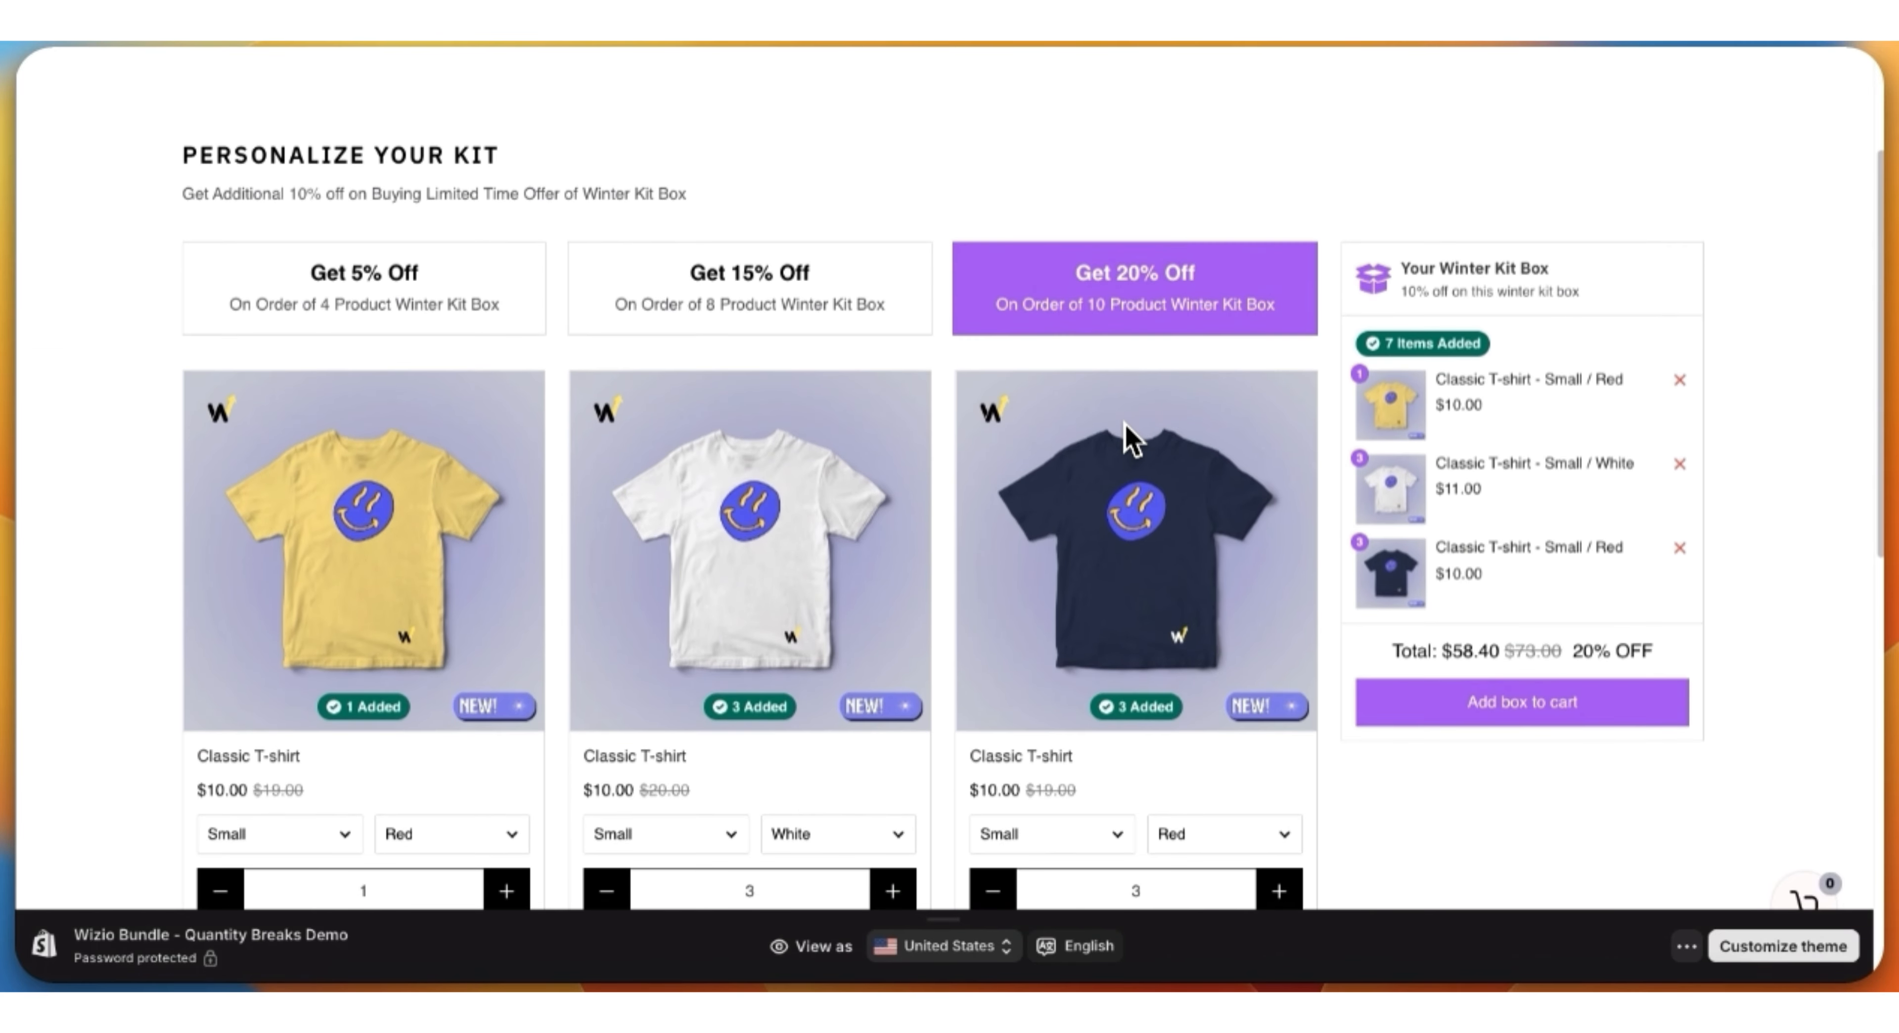
scroll(1131, 436, "down", 1)
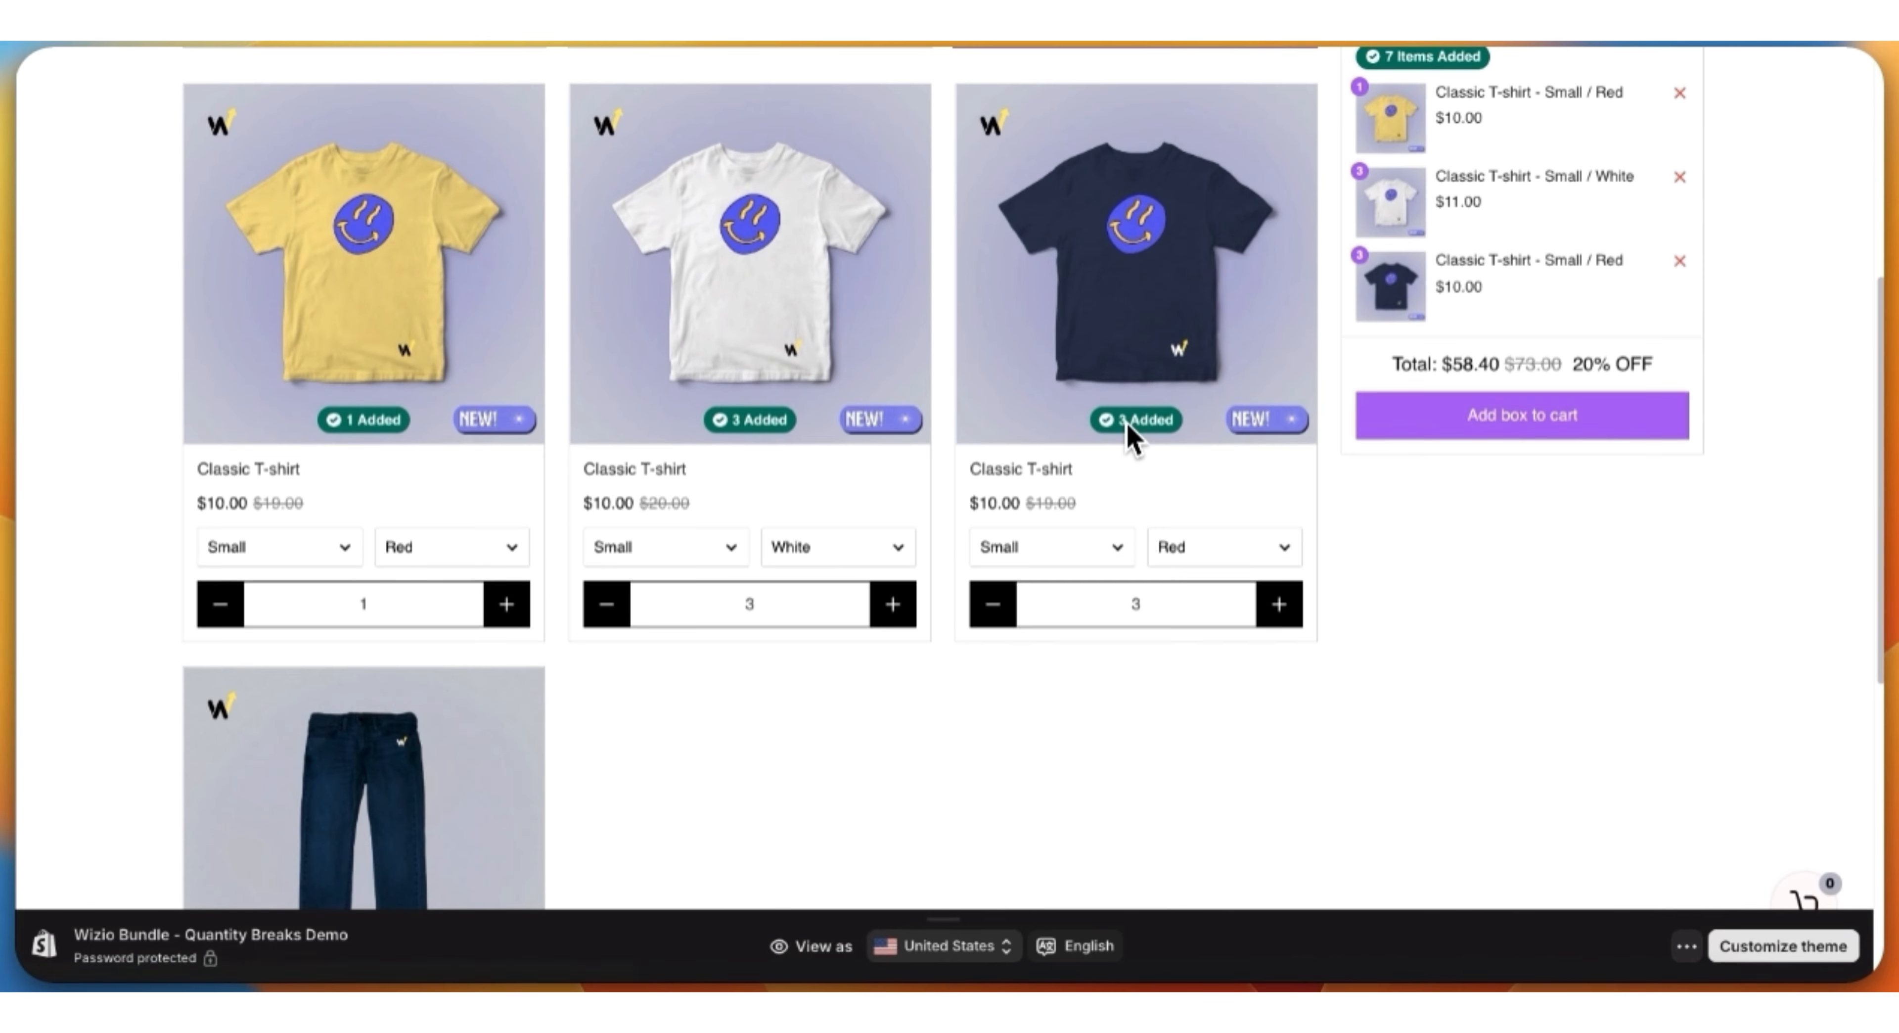
scroll(1132, 436, "up", 3)
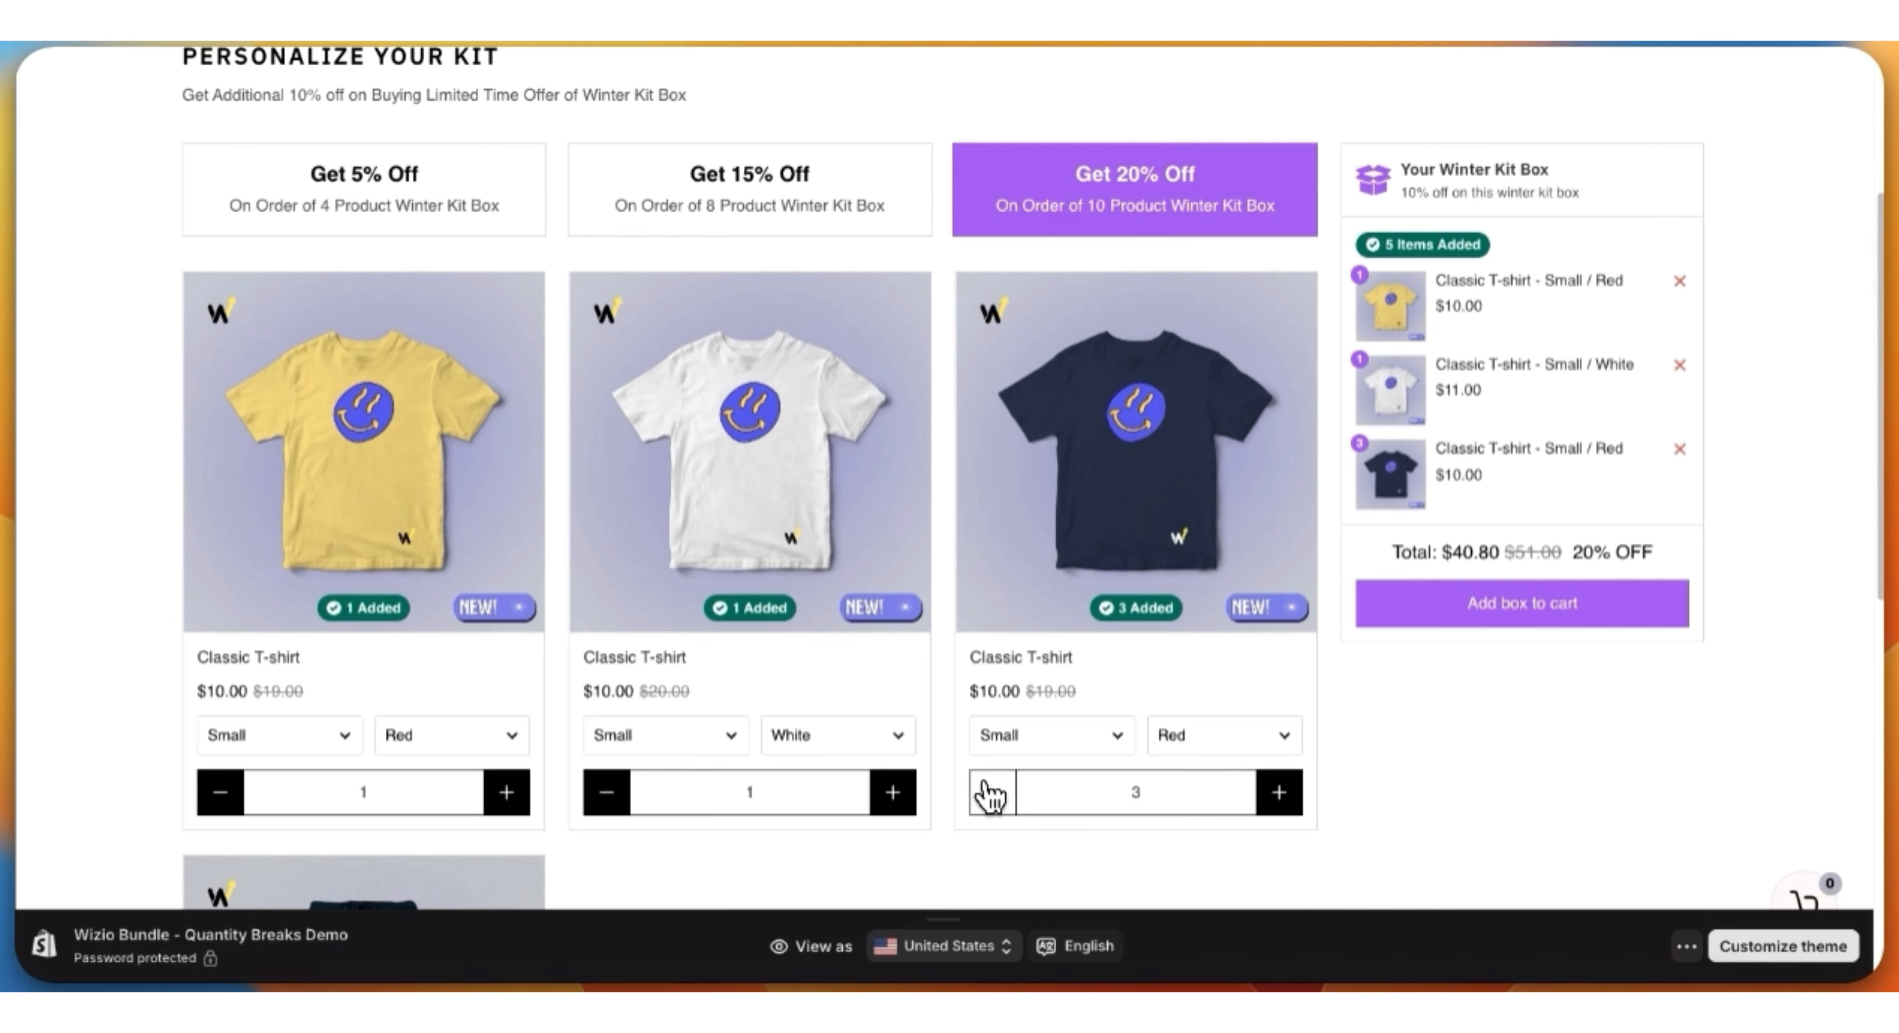
scroll(1509, 662, "down", 1)
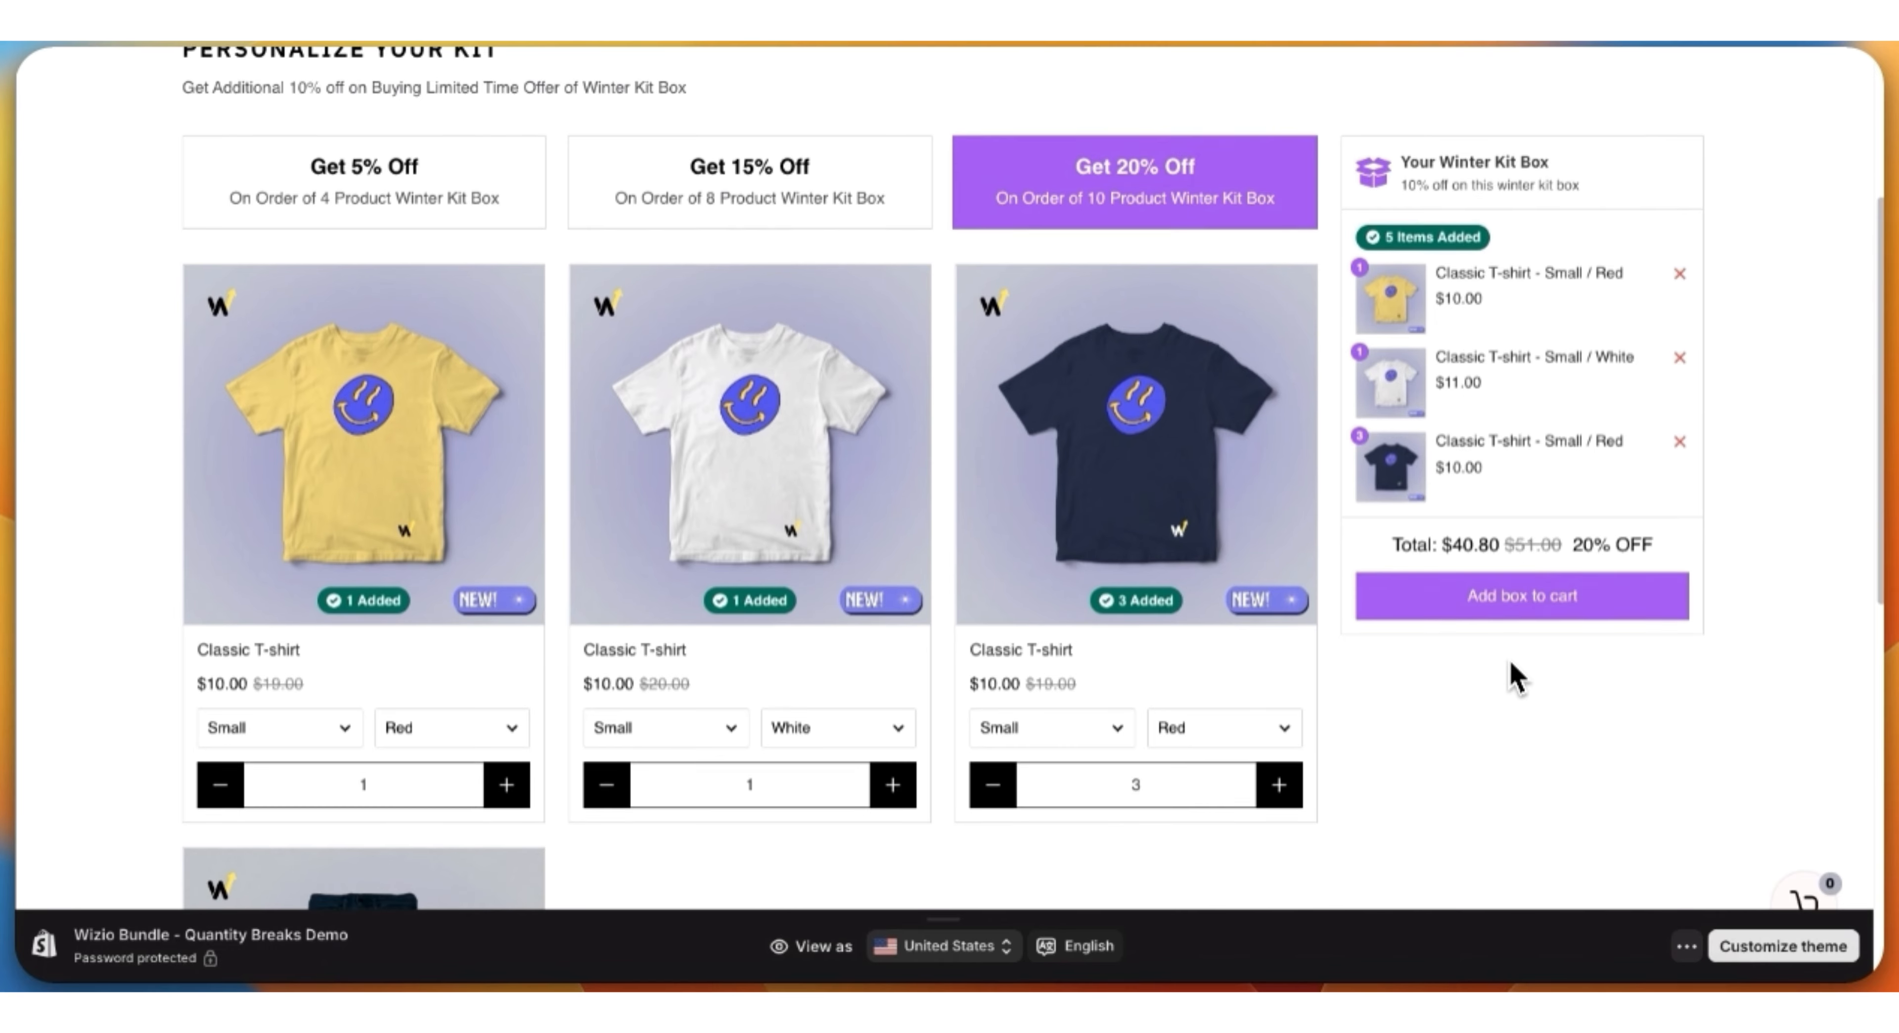
scroll(1509, 659, "down", 1)
scroll(1511, 662, "up", 2)
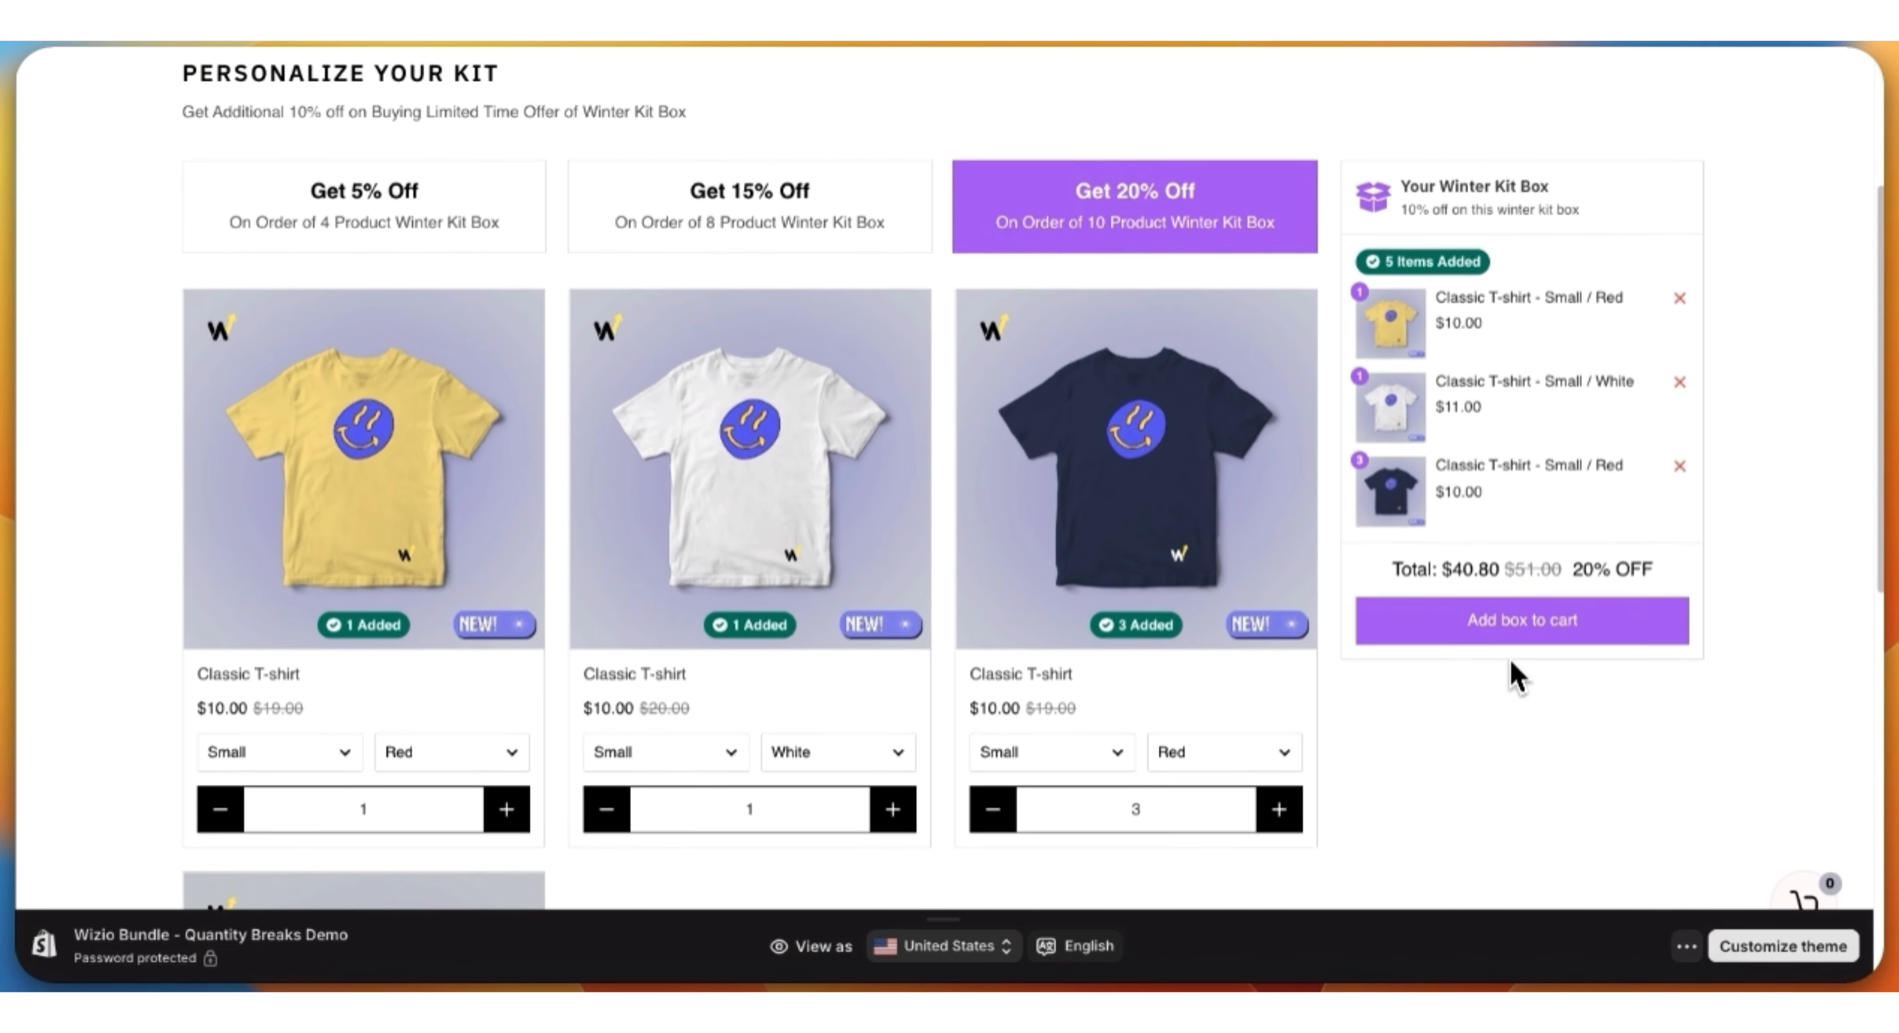